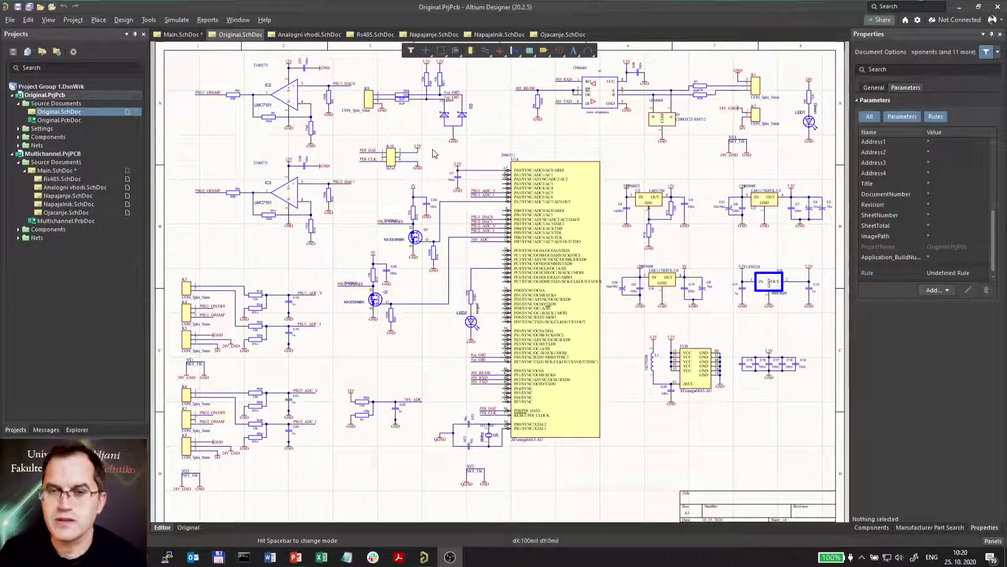
# Step: Pan and zoom around Original.SchDoc to review the lower area, regulator, RS485 section and title block
pyautogui.keyDown('ctrl'); pyautogui.scroll(1, 545, 285); pyautogui.keyUp('ctrl')
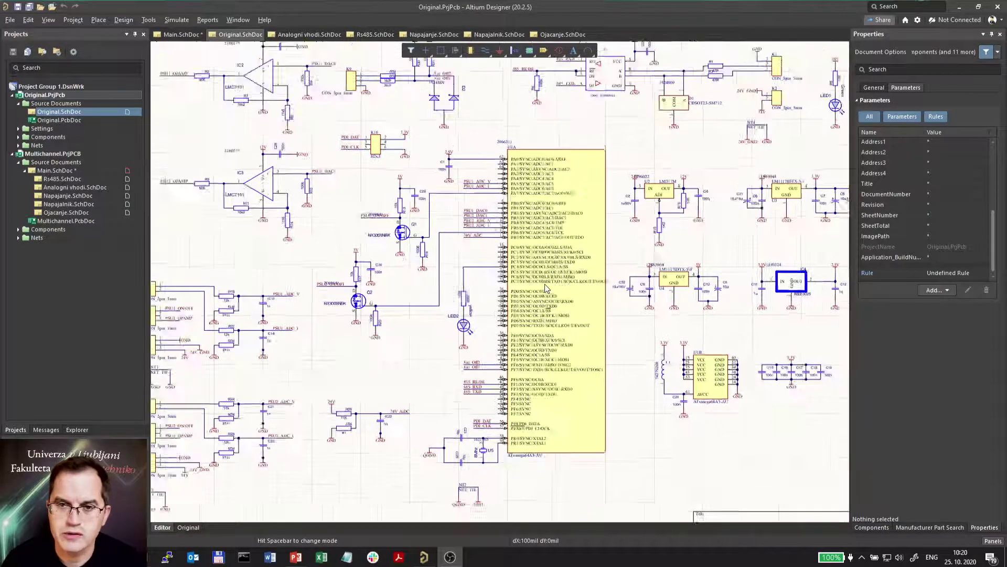
pyautogui.keyDown('ctrl'); pyautogui.scroll(1, 545, 284); pyautogui.keyUp('ctrl')
pyautogui.scroll(2, 367, 236)
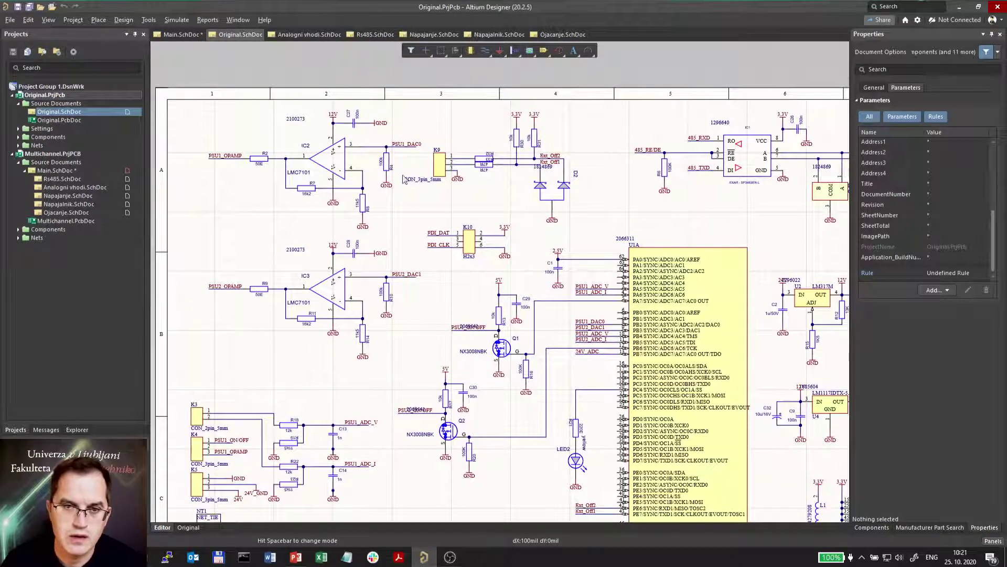
pyautogui.moveTo(381, 495); pyautogui.dragTo(384, 363, button='right')
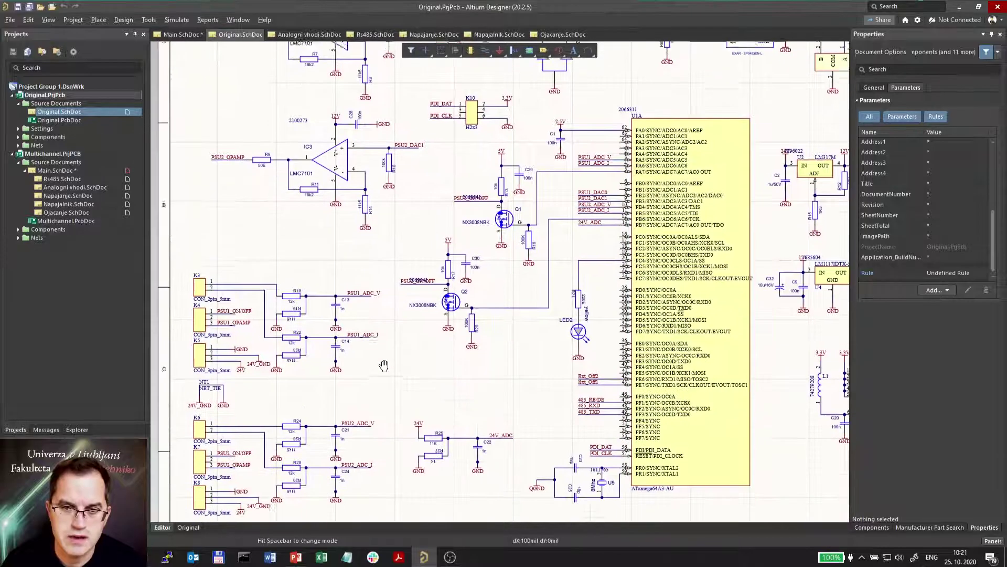
pyautogui.moveTo(829, 286); pyautogui.dragTo(388, 256, button='right')
pyautogui.moveTo(425, 108); pyautogui.dragTo(488, 236, button='right')
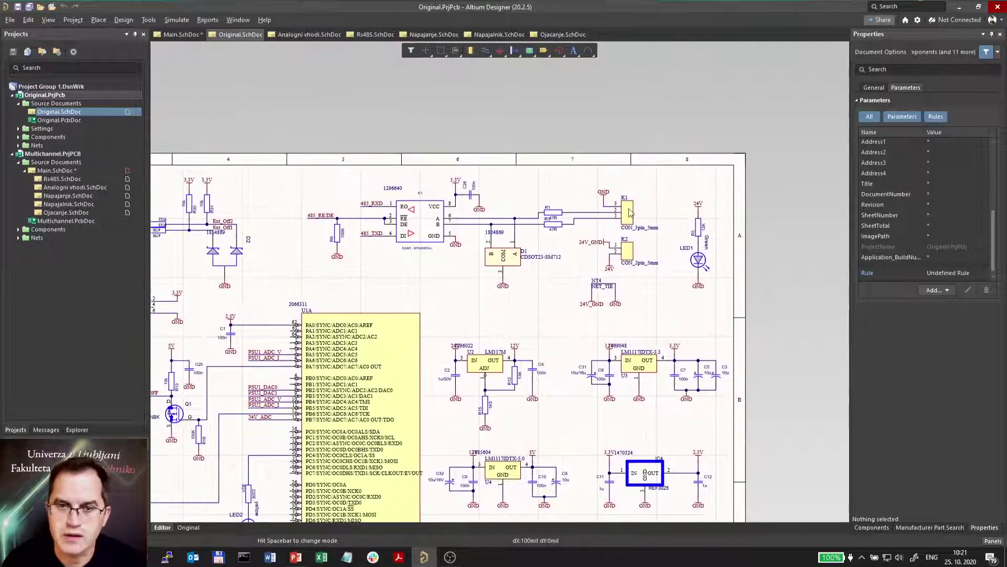
pyautogui.keyDown('ctrl'); pyautogui.scroll(-3, 306, 270); pyautogui.keyUp('ctrl')
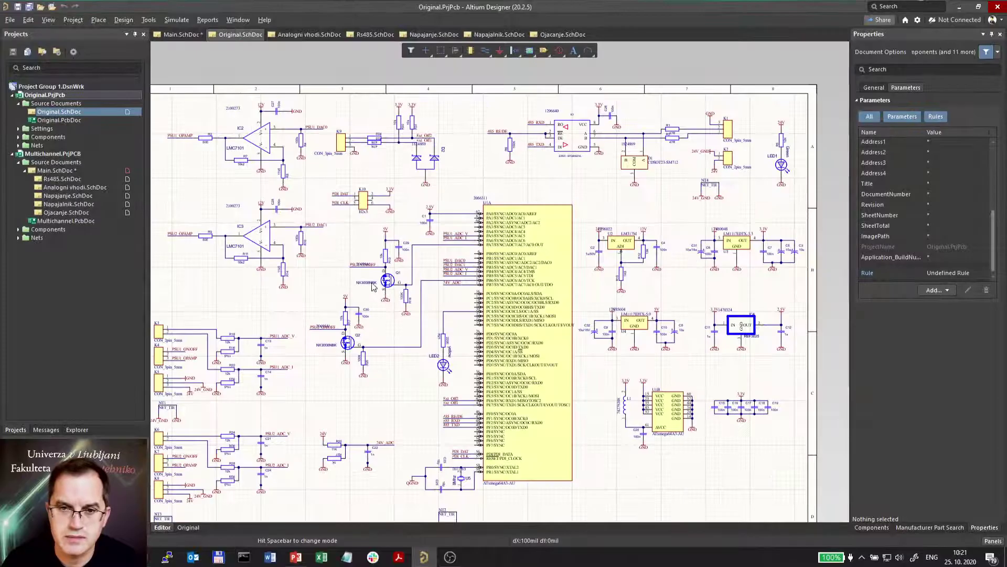
pyautogui.moveTo(326, 317); pyautogui.dragTo(352, 276, button='right')
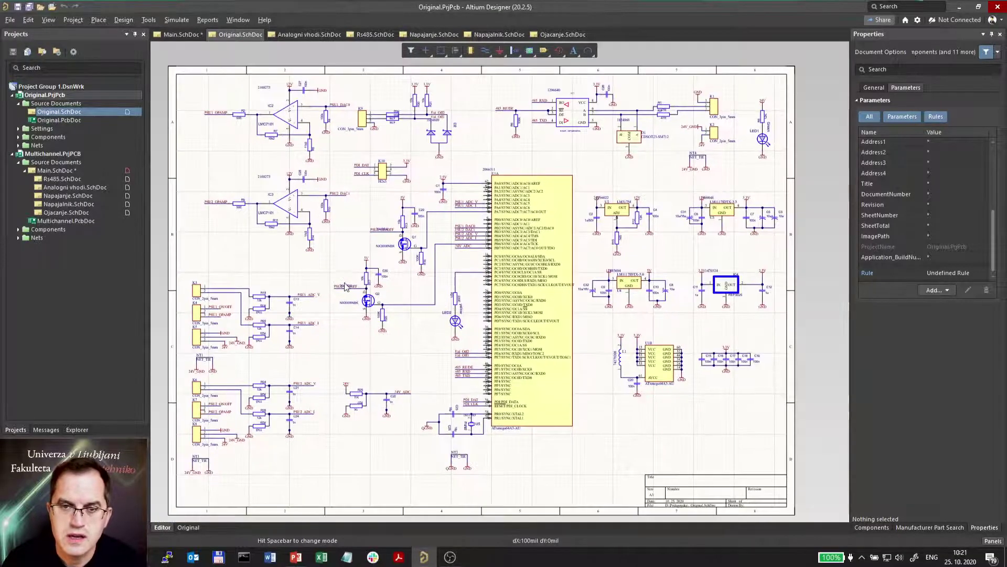
pyautogui.keyDown('ctrl'); pyautogui.scroll(-1, 339, 272); pyautogui.keyUp('ctrl')
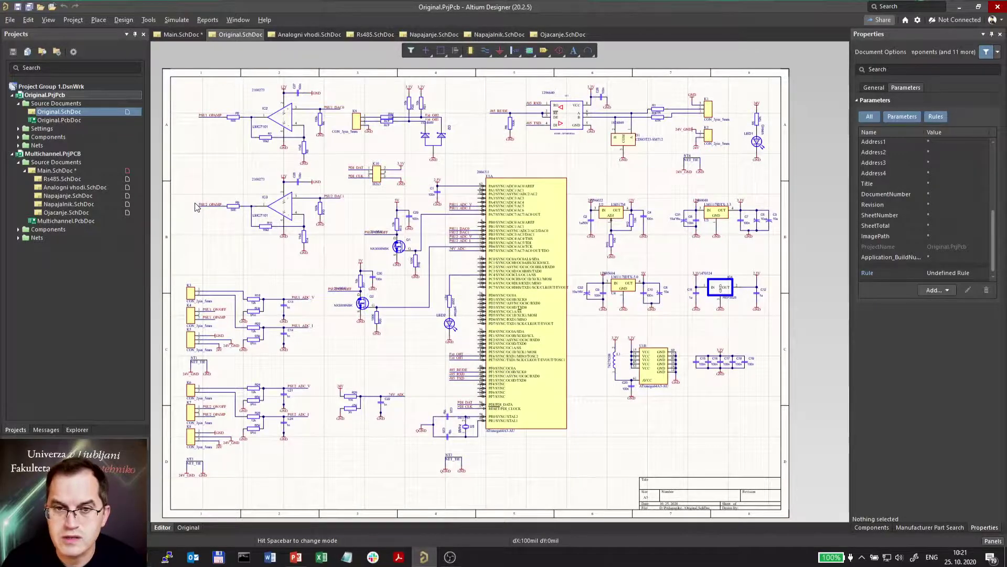
pyautogui.keyDown('ctrl'); pyautogui.scroll(2, 195, 206); pyautogui.keyUp('ctrl')
pyautogui.keyDown('ctrl'); pyautogui.scroll(1, 195, 206); pyautogui.keyUp('ctrl')
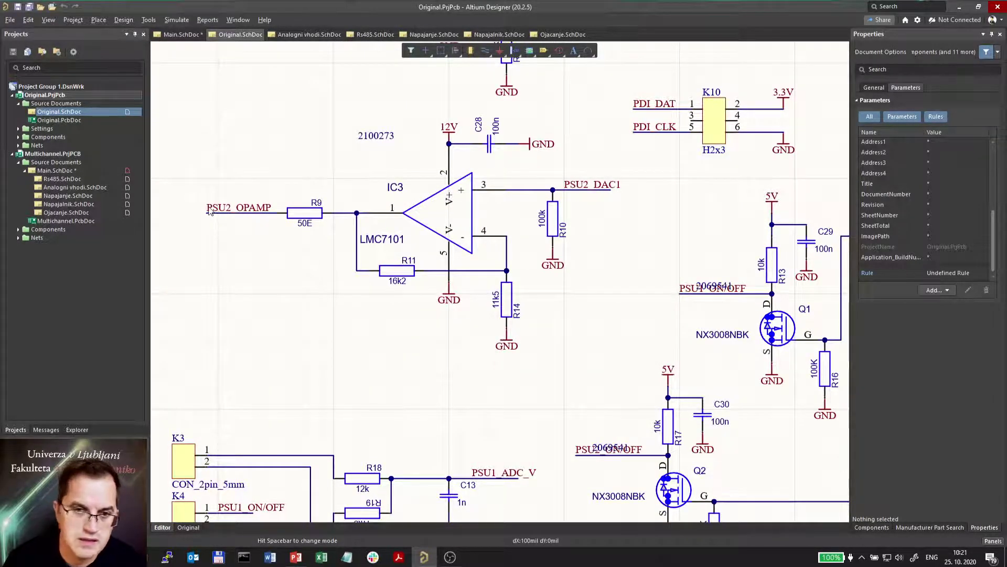
pyautogui.keyDown('ctrl'); pyautogui.scroll(-2, 569, 320); pyautogui.keyUp('ctrl')
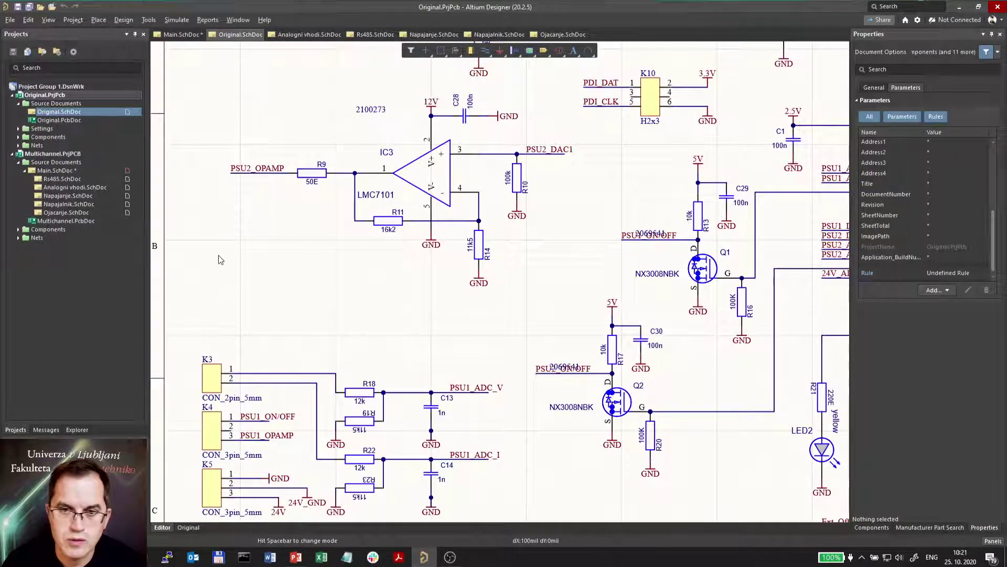
pyautogui.keyDown('ctrl'); pyautogui.scroll(-2, 429, 302); pyautogui.keyUp('ctrl')
pyautogui.moveTo(468, 305); pyautogui.dragTo(441, 300, button='right')
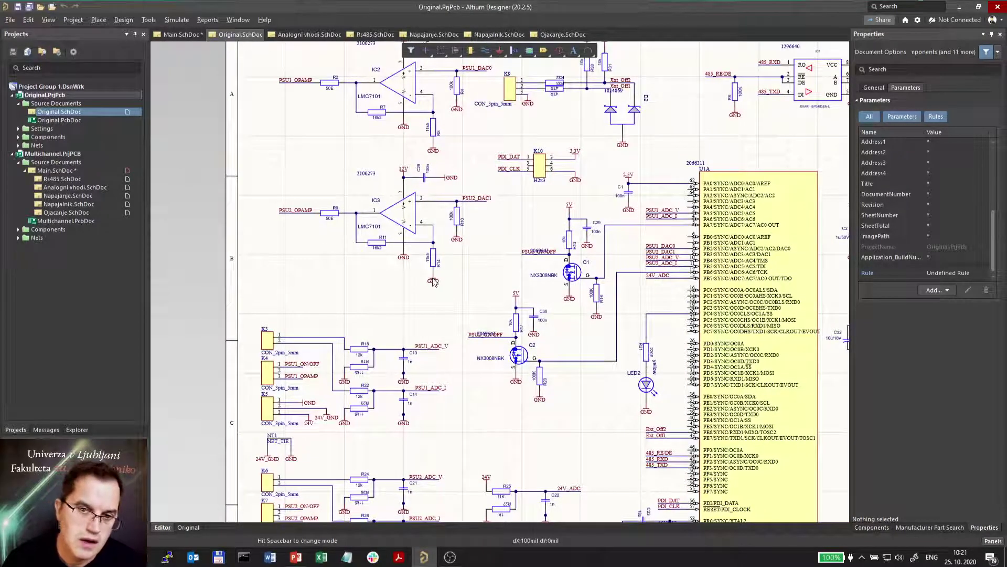
# Step: Continue navigating Original.SchDoc around U1A and out to the sheet's left border
pyautogui.rightClick(432, 279)
pyautogui.click(371, 279)
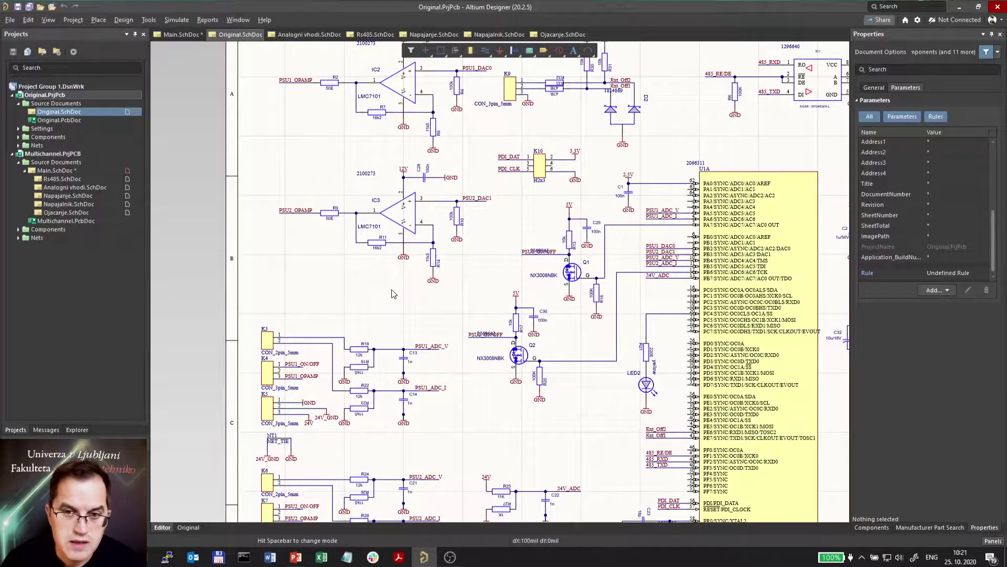
pyautogui.keyDown('ctrl'); pyautogui.scroll(-5, 392, 293); pyautogui.keyUp('ctrl')
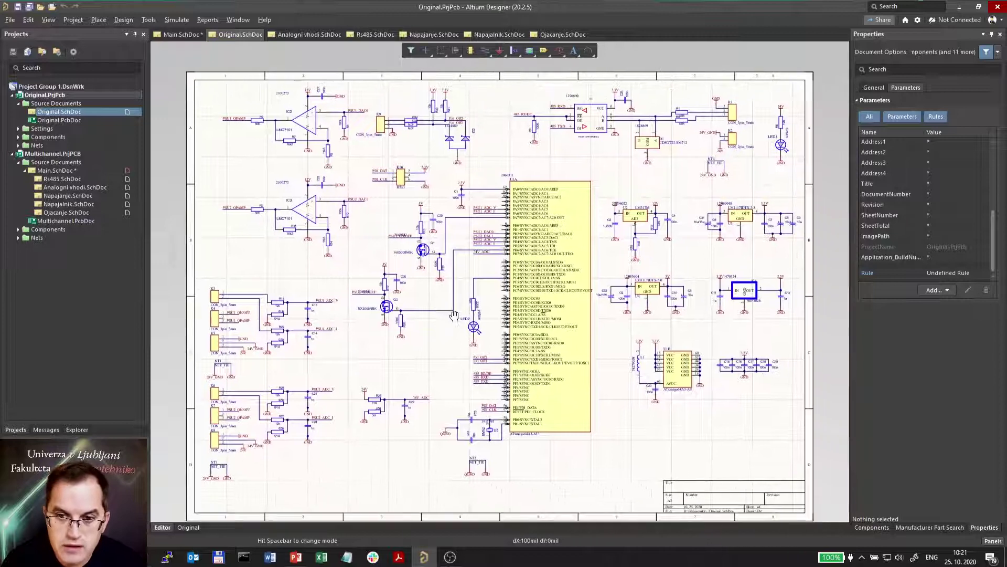
pyautogui.moveTo(454, 315); pyautogui.dragTo(458, 315, button='right')
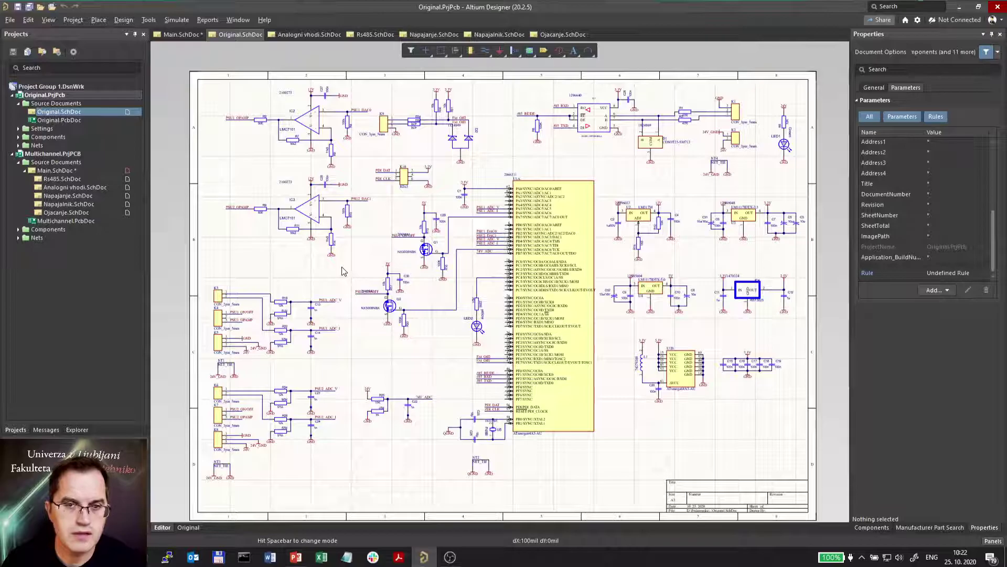
pyautogui.keyDown('ctrl'); pyautogui.scroll(2, 243, 82); pyautogui.keyUp('ctrl')
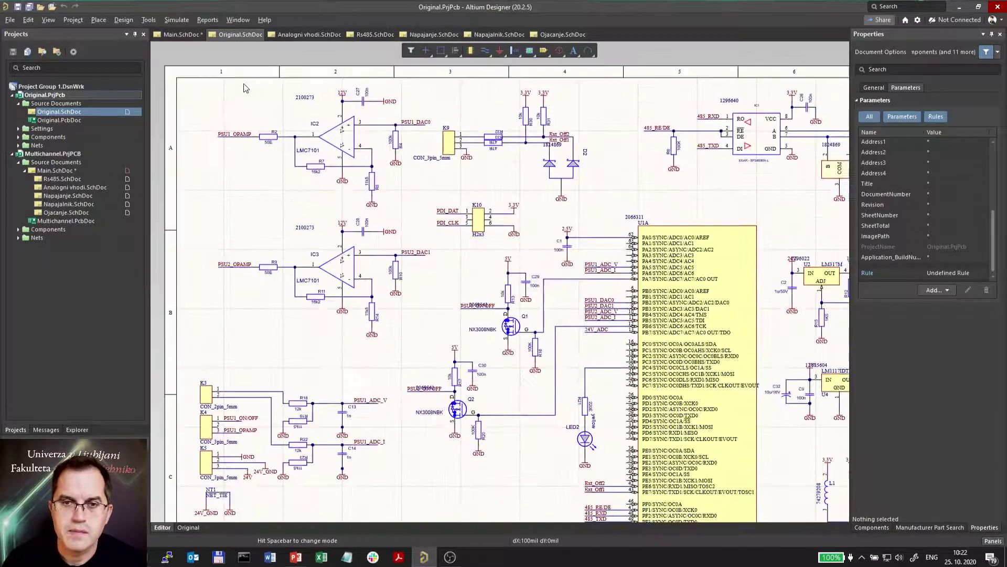
pyautogui.keyDown('ctrl'); pyautogui.scroll(1, 244, 83); pyautogui.keyUp('ctrl')
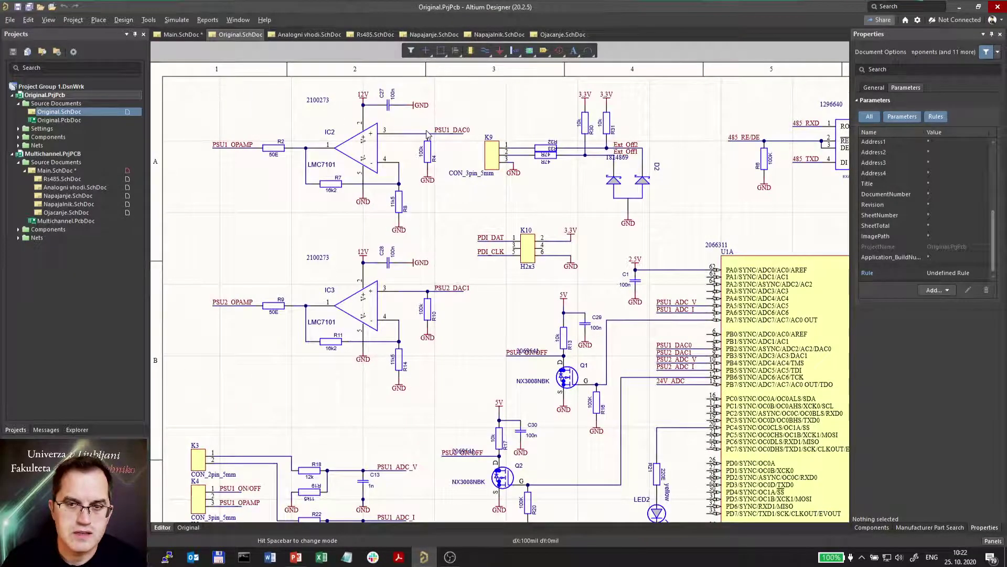
pyautogui.keyDown('ctrl'); pyautogui.scroll(1, 217, 91); pyautogui.keyUp('ctrl')
pyautogui.keyDown('ctrl'); pyautogui.scroll(1, 273, 155); pyautogui.keyUp('ctrl')
pyautogui.moveTo(179, 184); pyautogui.dragTo(289, 213, button='right')
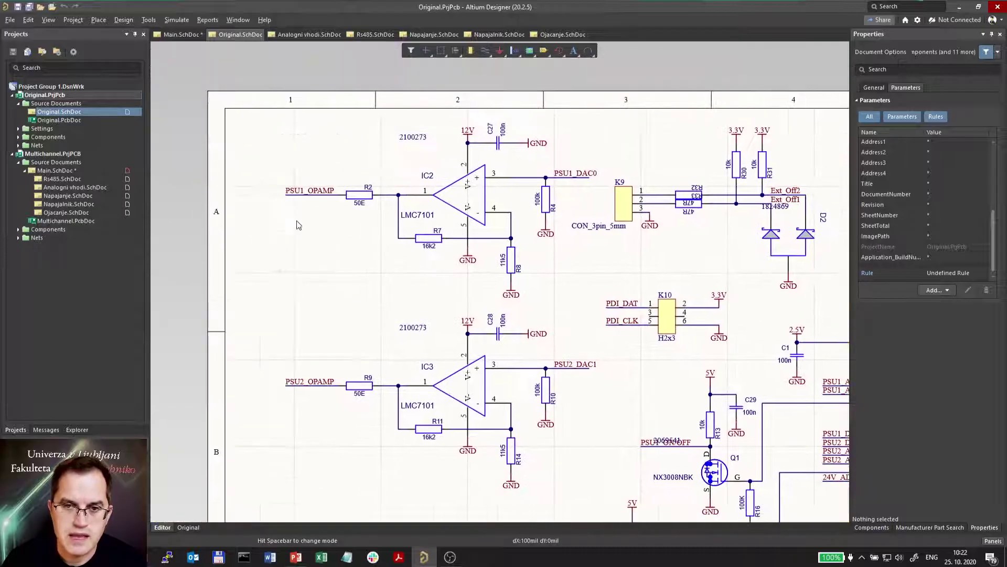
pyautogui.keyDown('ctrl'); pyautogui.scroll(1, 267, 203); pyautogui.keyUp('ctrl')
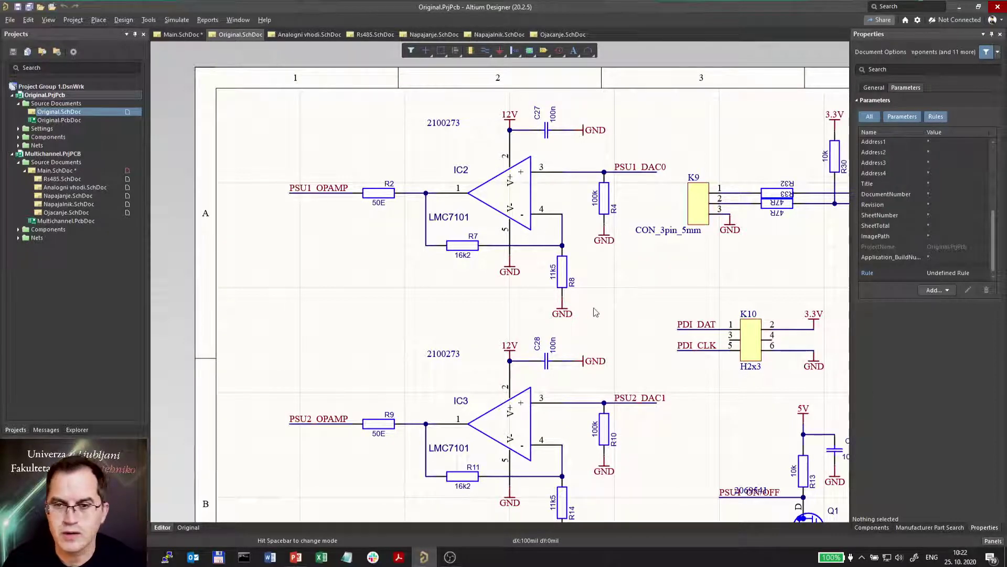
pyautogui.moveTo(596, 310); pyautogui.dragTo(593, 309, button='right')
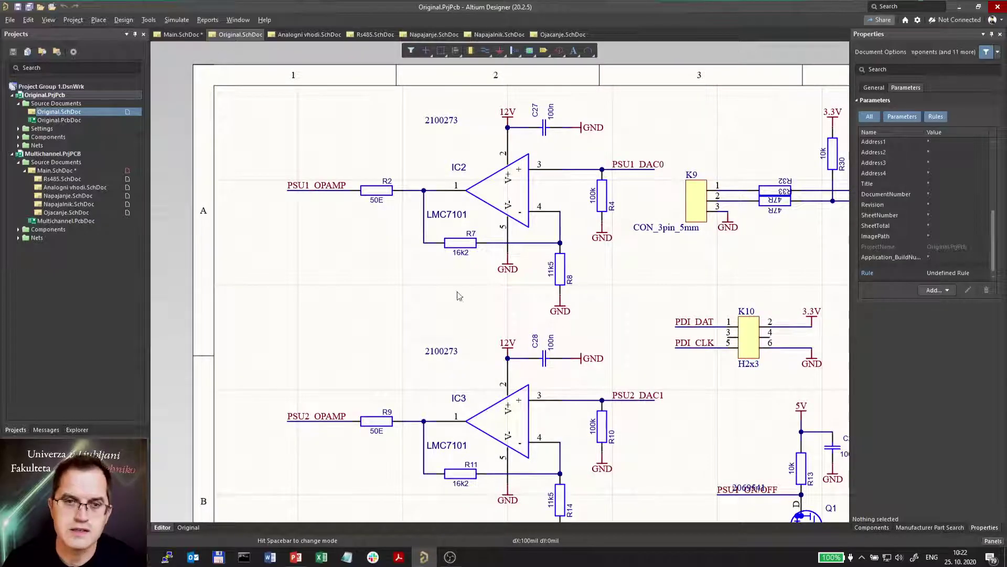
# Step: Add a new schematic to Original.PrjPcb and save it as Amplifer.SchDoc
pyautogui.rightClick(53, 95)
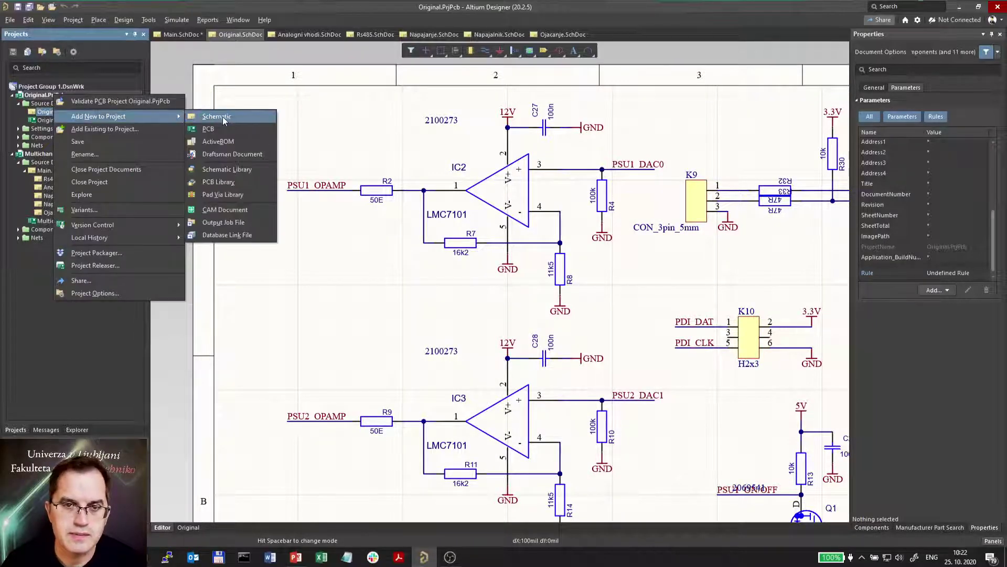
pyautogui.press('Escape')
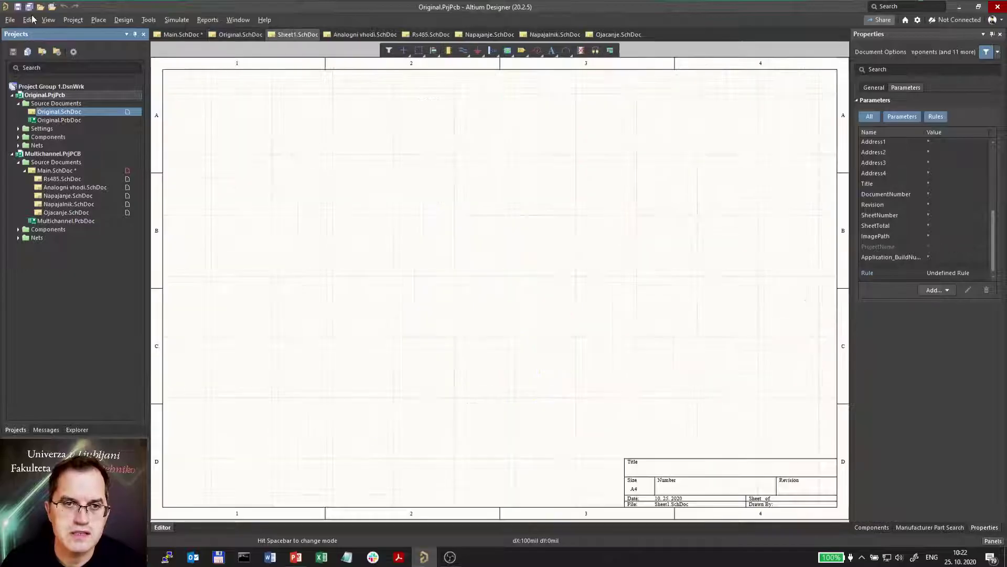
pyautogui.click(18, 7)
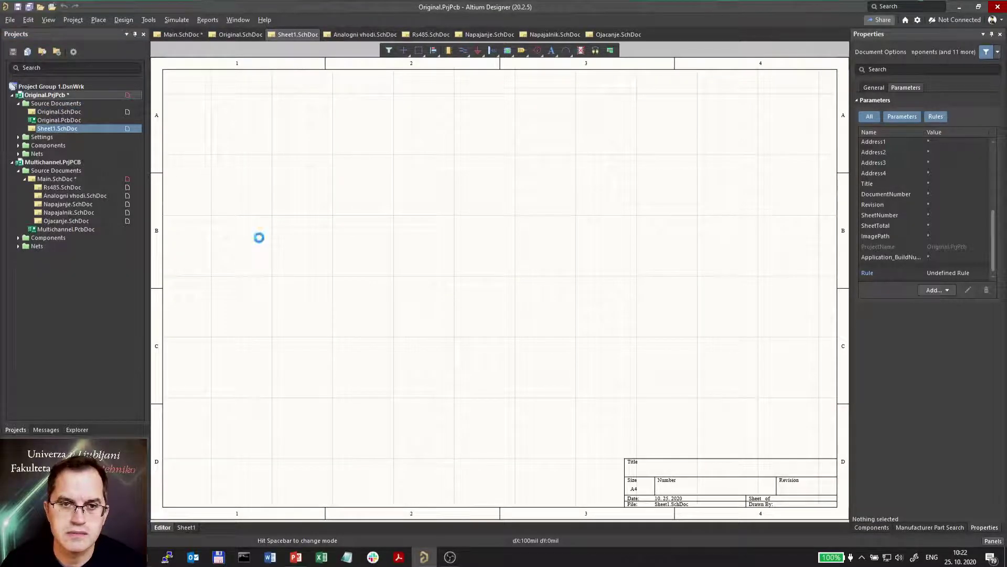
pyautogui.write('AMplifer')
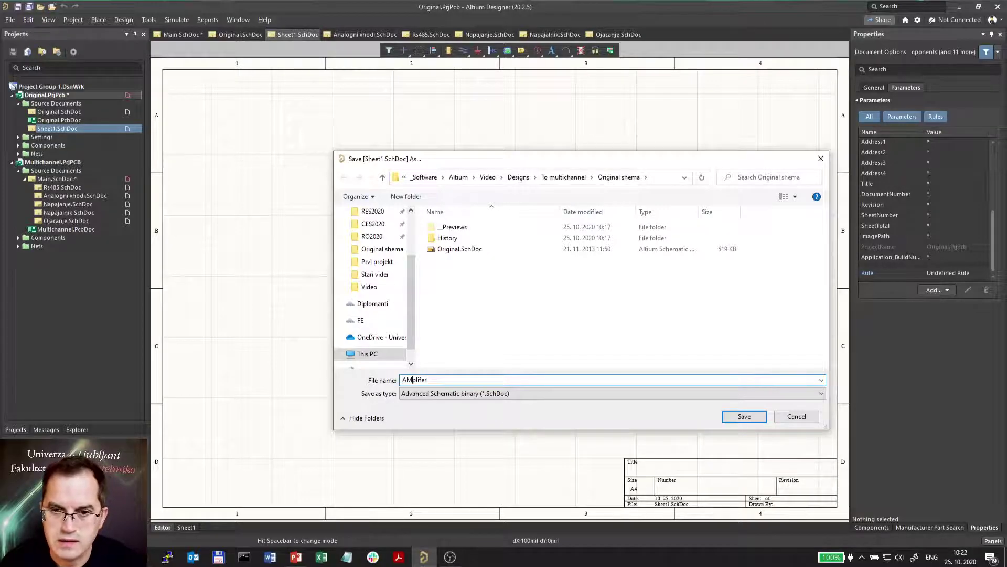
pyautogui.press('BackSpace')
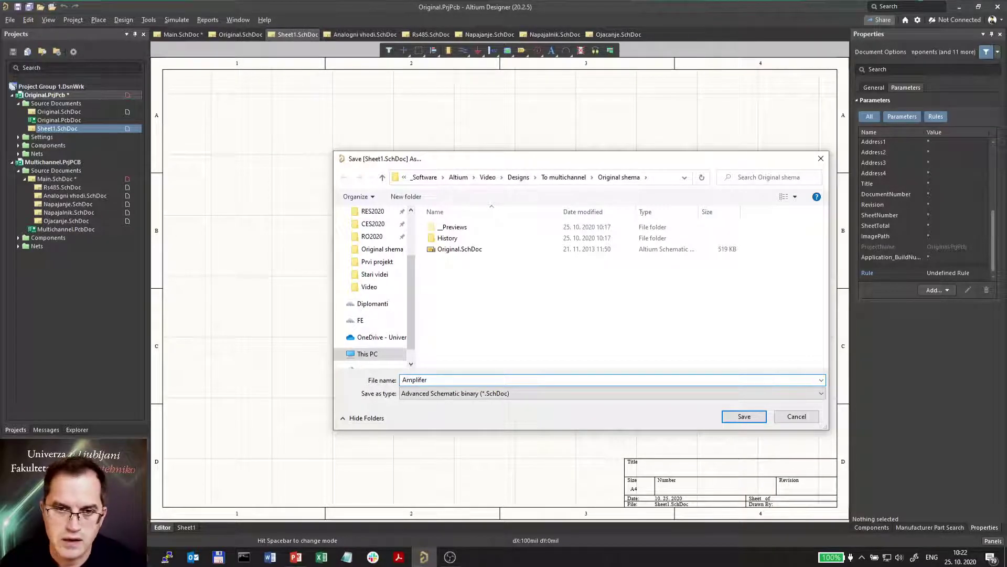
pyautogui.hotkey('ctrl', 'a')
pyautogui.press('Return')
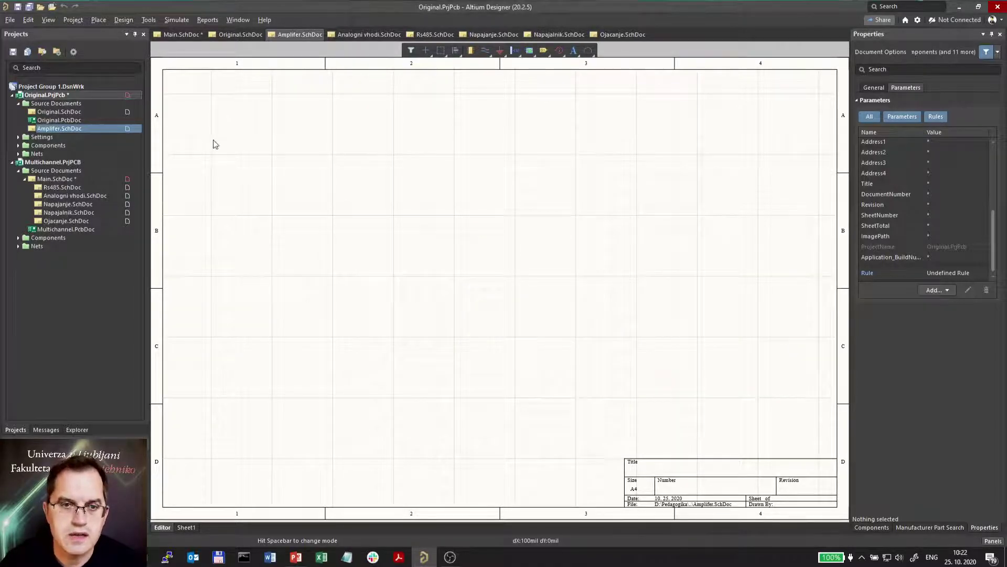
# Step: Select and cut the upper IC2 op-amp circuit from Original.SchDoc
pyautogui.click(61, 111)
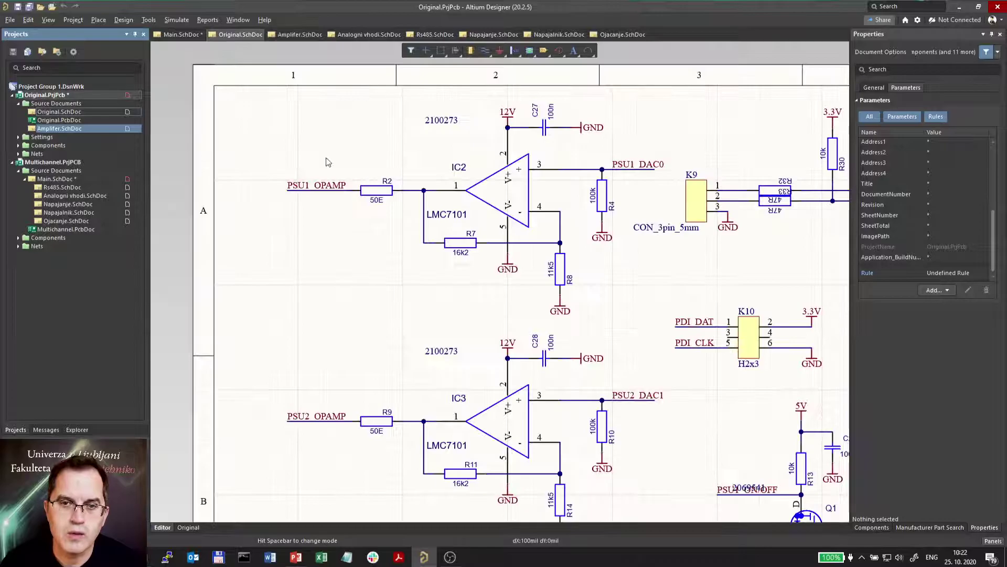
pyautogui.moveTo(263, 98); pyautogui.dragTo(676, 328)
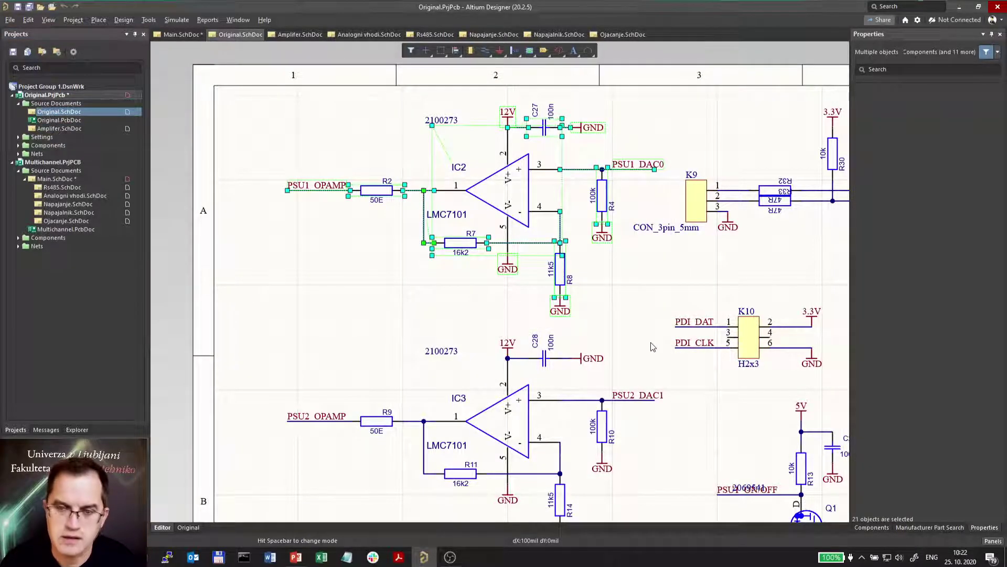
pyautogui.press('Delete')
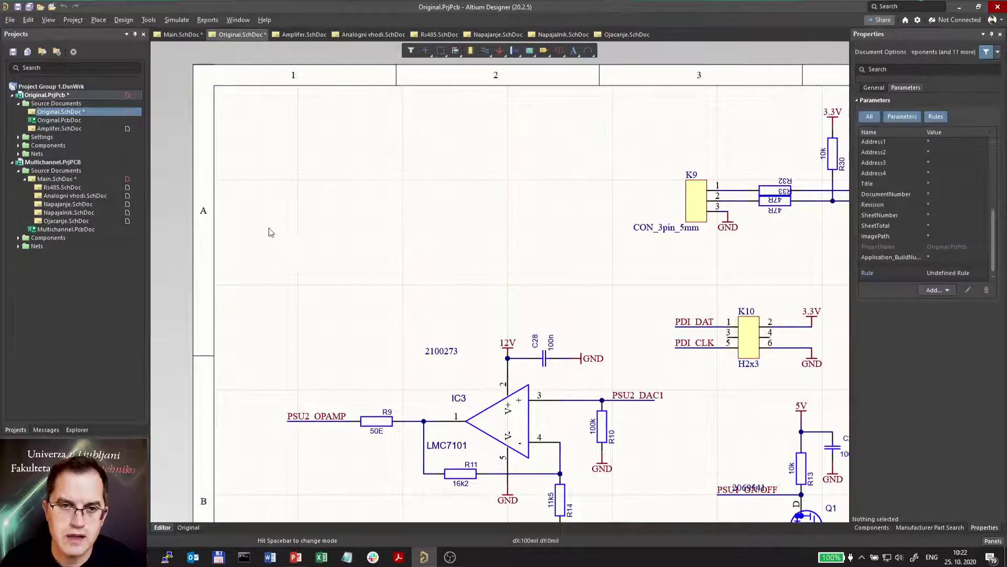
# Step: Paste the IC2 circuit onto Amplifer.SchDoc, cancel the placement, and start Smart Paste instead
pyautogui.press('Return')
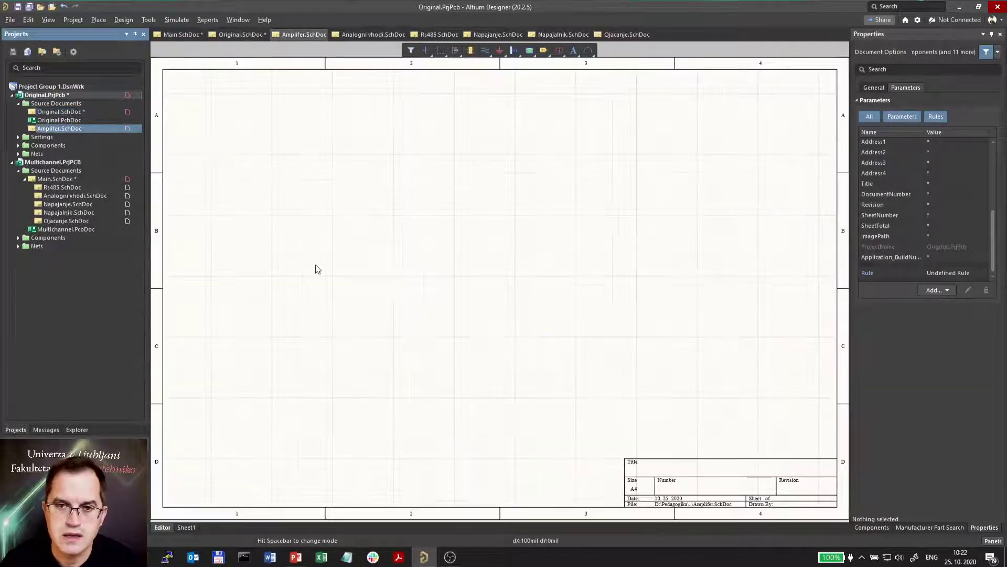
pyautogui.click(497, 276)
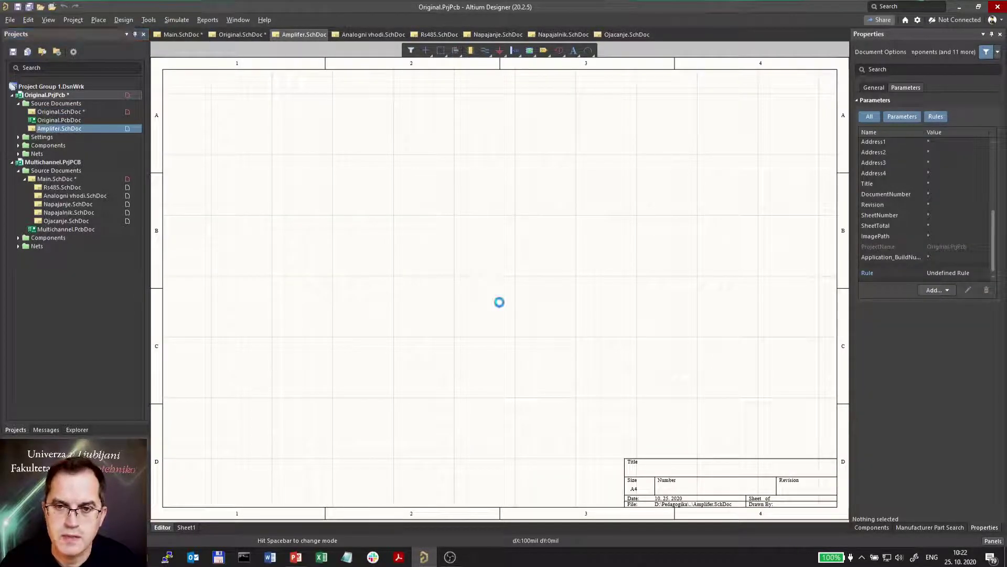
pyautogui.hotkey('ctrl', 'v')
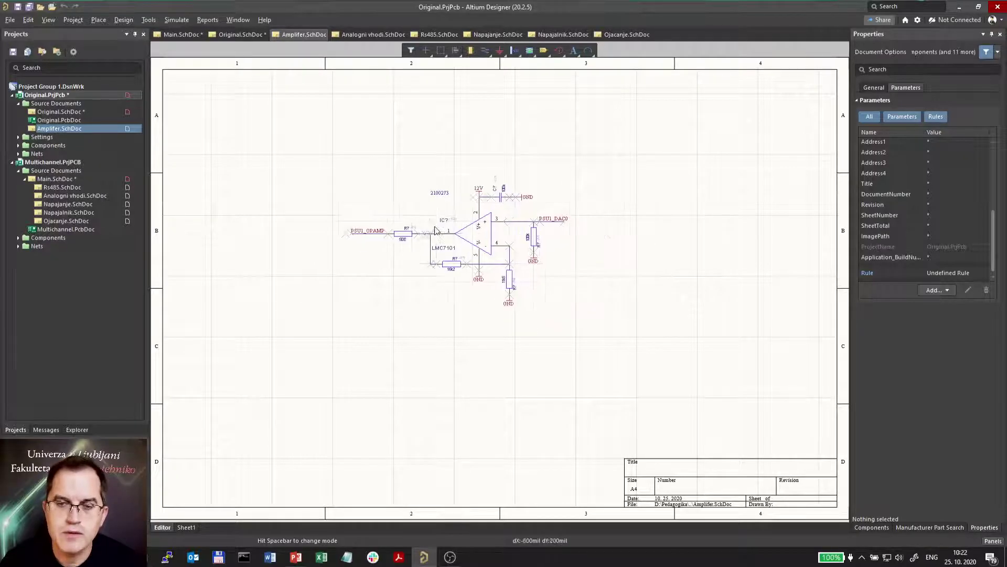
pyautogui.keyDown('ctrl'); pyautogui.scroll(2, 429, 228); pyautogui.keyUp('ctrl')
pyautogui.keyDown('ctrl'); pyautogui.scroll(3, 432, 234); pyautogui.keyUp('ctrl')
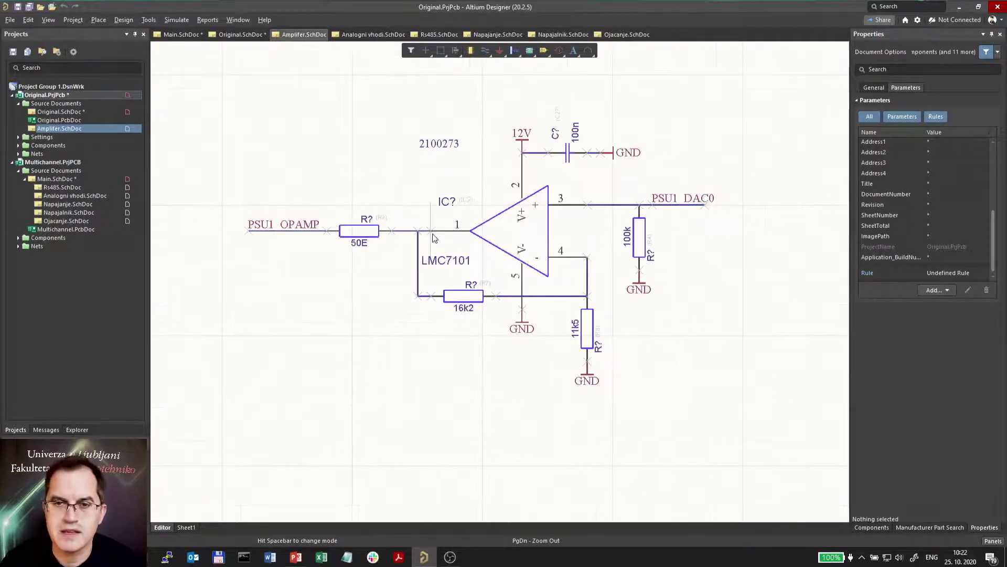
pyautogui.press('End')
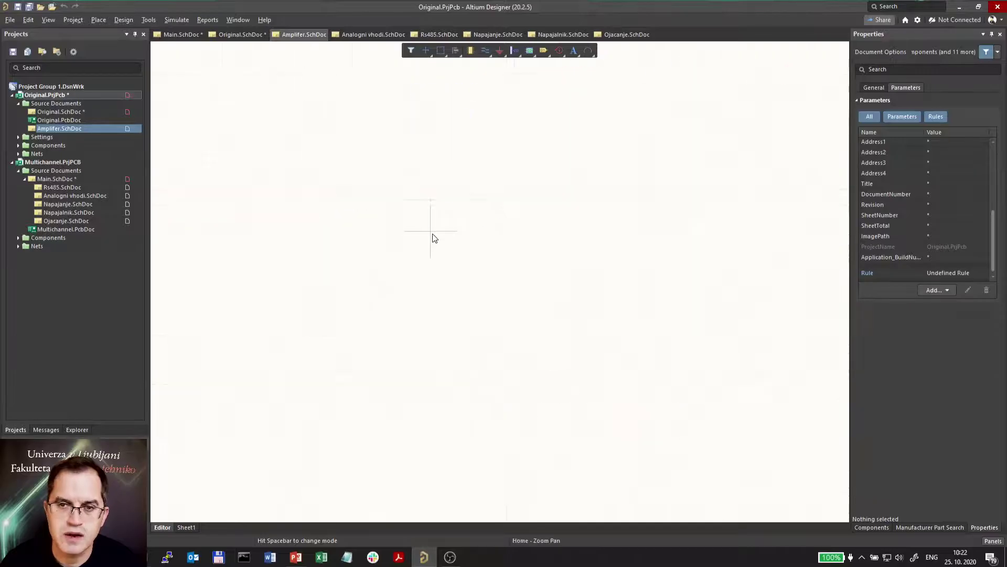
pyautogui.press('Left')
pyautogui.press('Right')
pyautogui.press('Up')
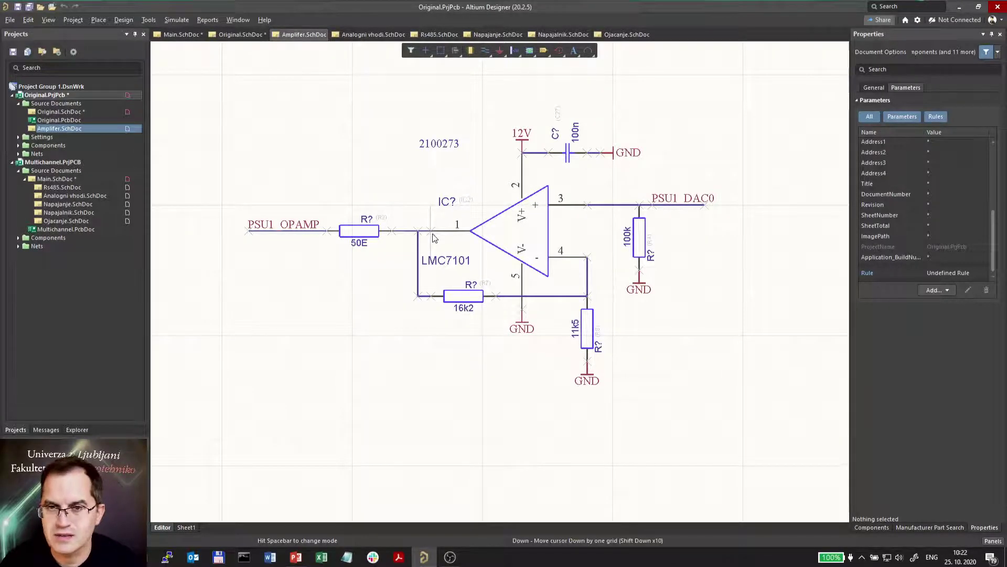
pyautogui.press('Escape')
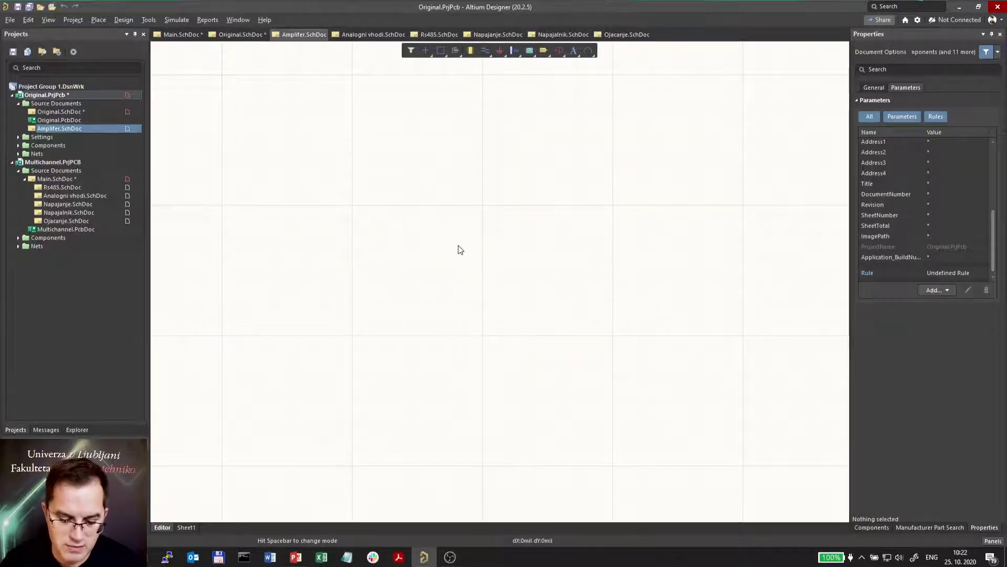
pyautogui.hotkey('ctrl', 'shift', 'v')
# Step: Smart-paste the IC2 LMC7101 stage, mirror it horizontally, and drop it on Amplifer.SchDoc
pyautogui.click(641, 422)
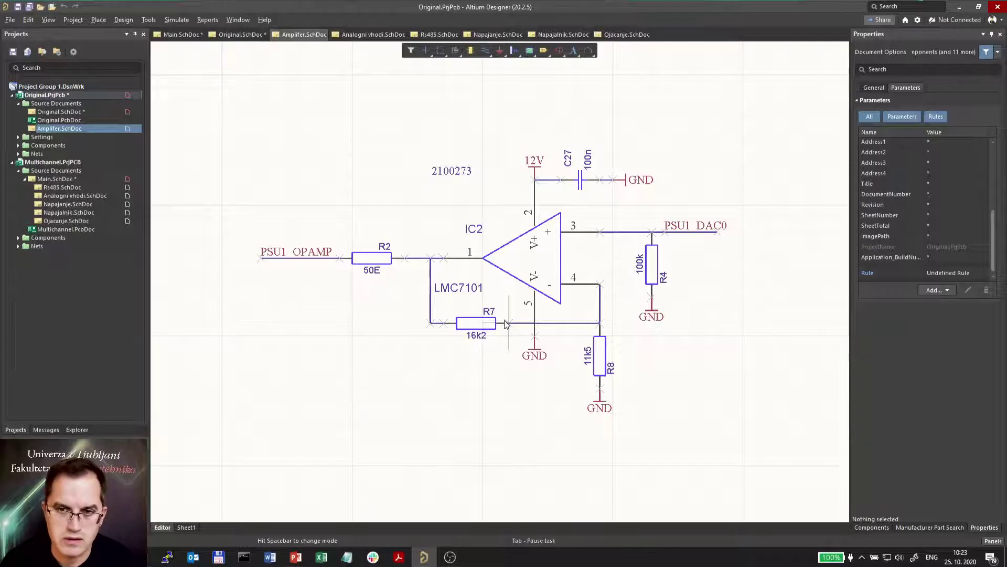
pyautogui.press('x')
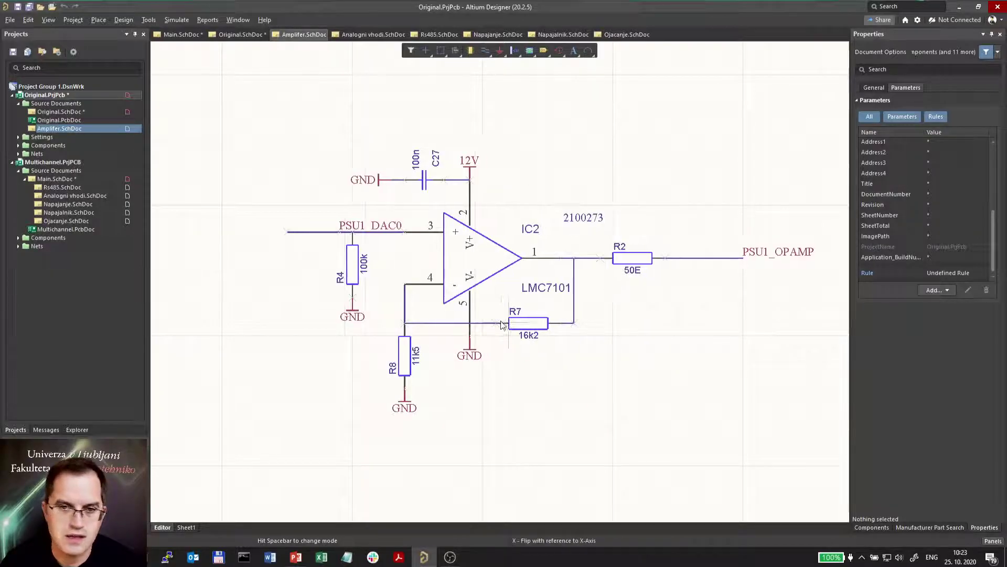
pyautogui.click(450, 340)
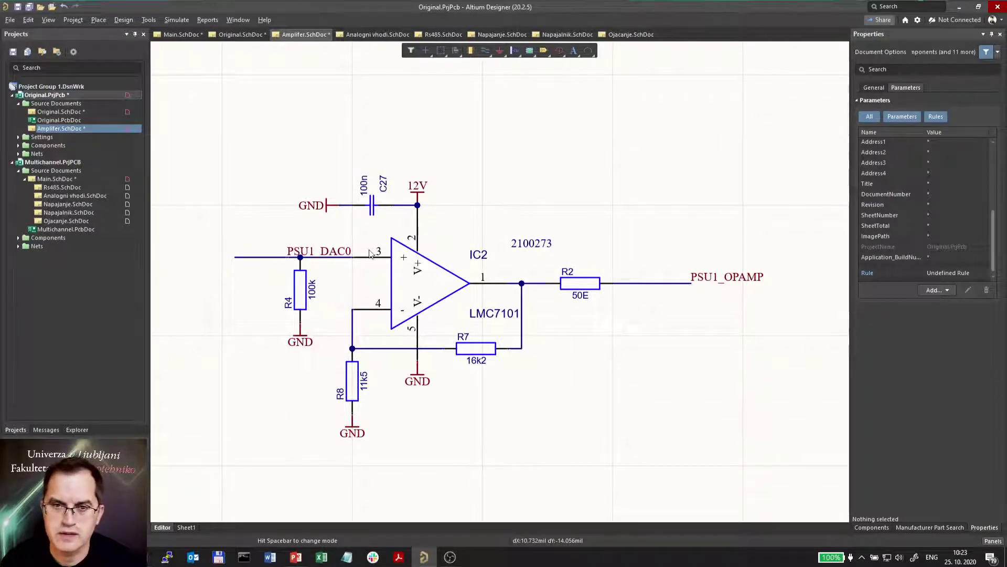
pyautogui.keyDown('ctrl'); pyautogui.scroll(-2, 507, 214); pyautogui.keyUp('ctrl')
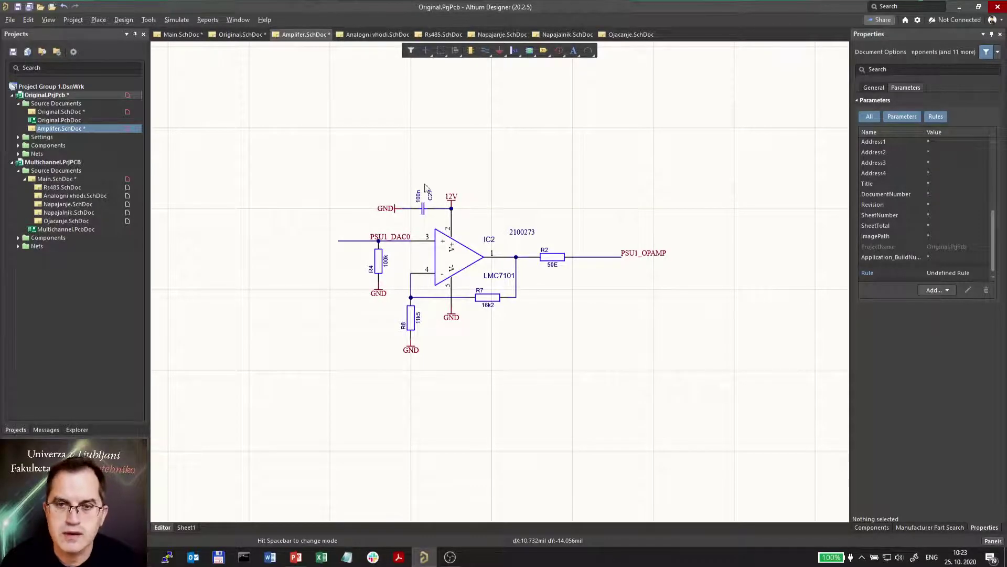
# Step: Delete the IC3 LMC7101 op-amp circuit from Original.SchDoc, then reopen Amplifer.SchDoc
pyautogui.click(80, 111)
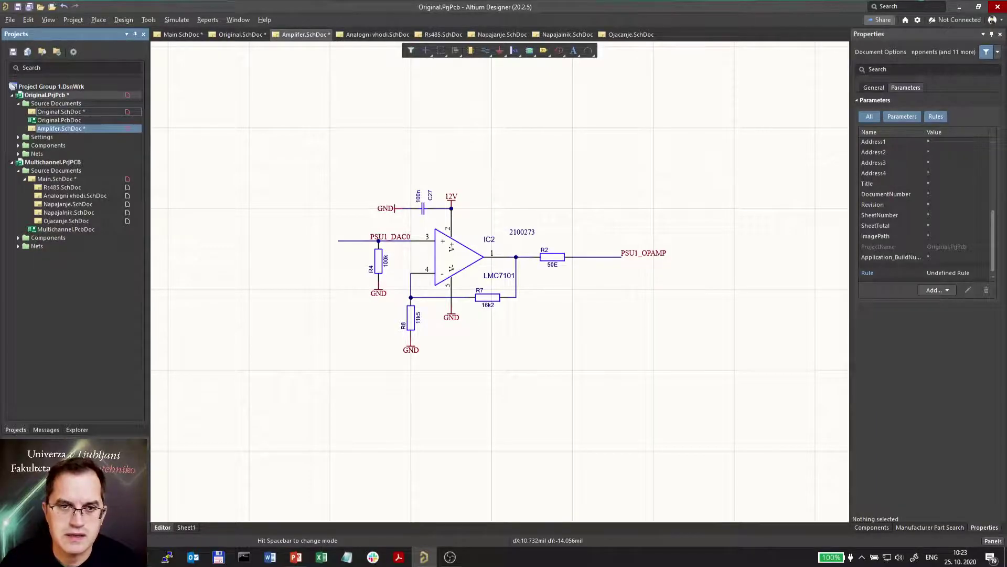
pyautogui.scroll(-5, 354, 261)
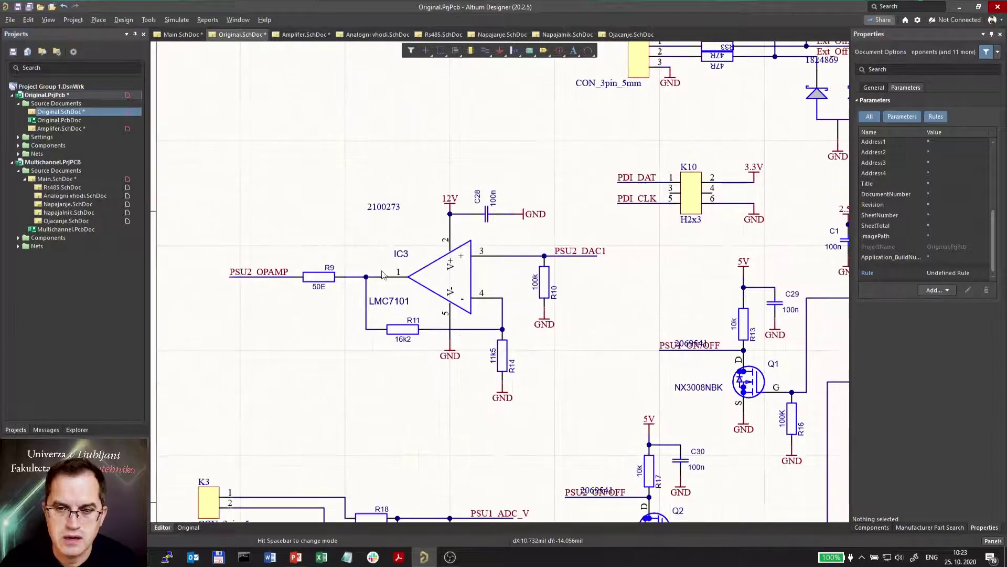
pyautogui.moveTo(180, 163); pyautogui.dragTo(597, 435)
pyautogui.press('Delete')
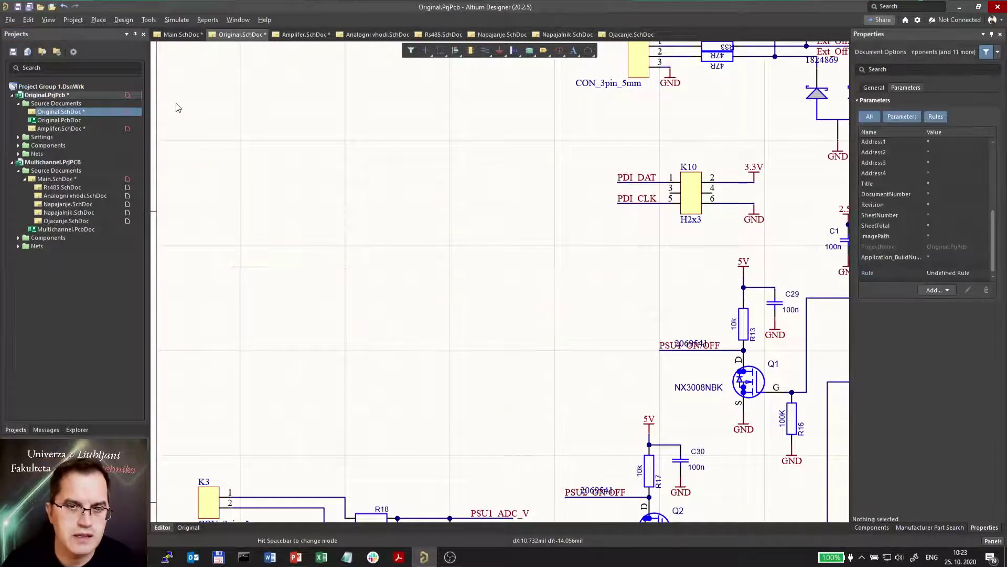
pyautogui.click(59, 128)
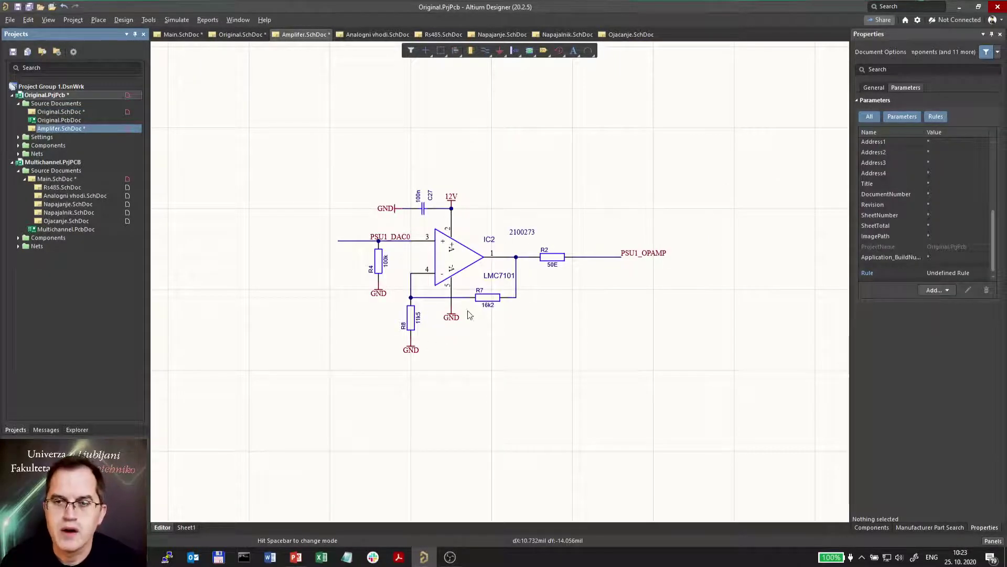
# Step: Delete the PSU1_DAC0 and PSU1_OPAMP net labels from the IC2 stage's input and output wires
pyautogui.keyDown('ctrl'); pyautogui.scroll(2, 514, 255); pyautogui.keyUp('ctrl')
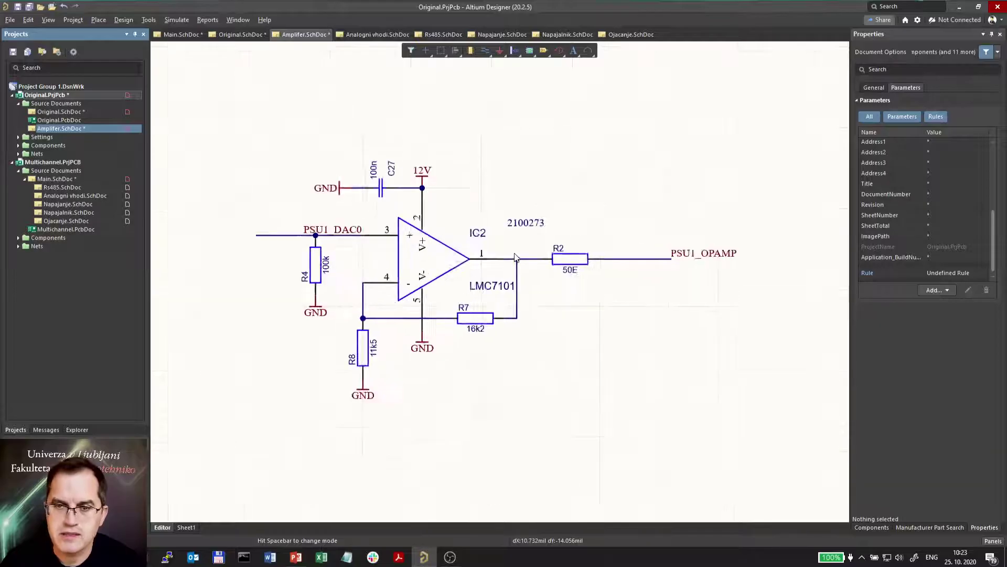
pyautogui.click(331, 181)
pyautogui.click(414, 165)
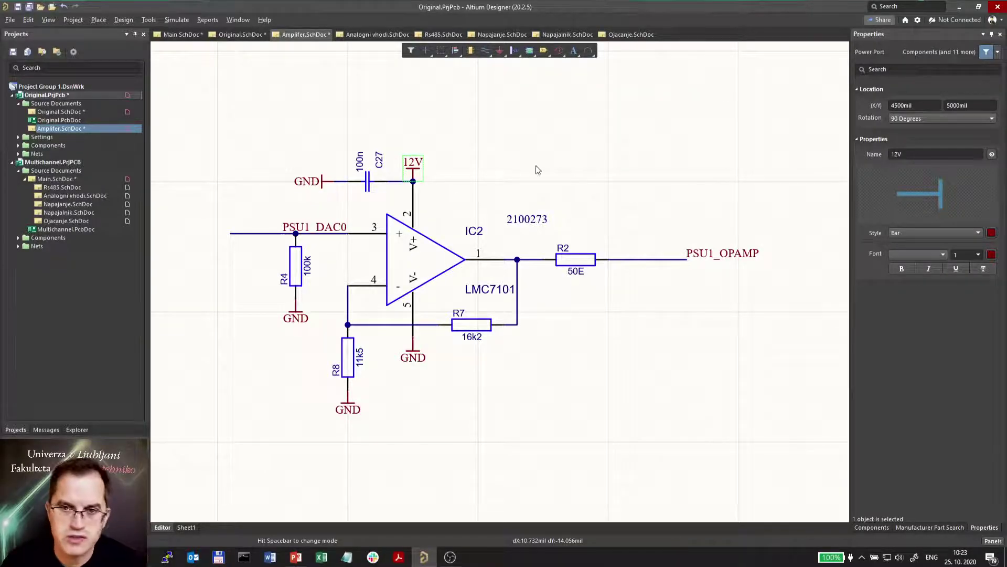
pyautogui.keyDown('ctrl'); pyautogui.scroll(-2, 719, 215); pyautogui.keyUp('ctrl')
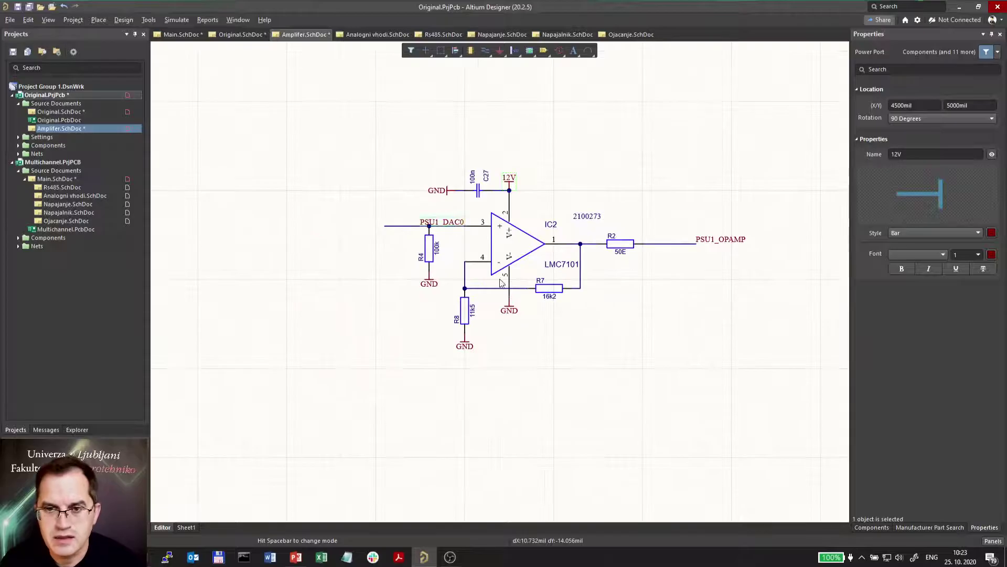
pyautogui.press('Delete')
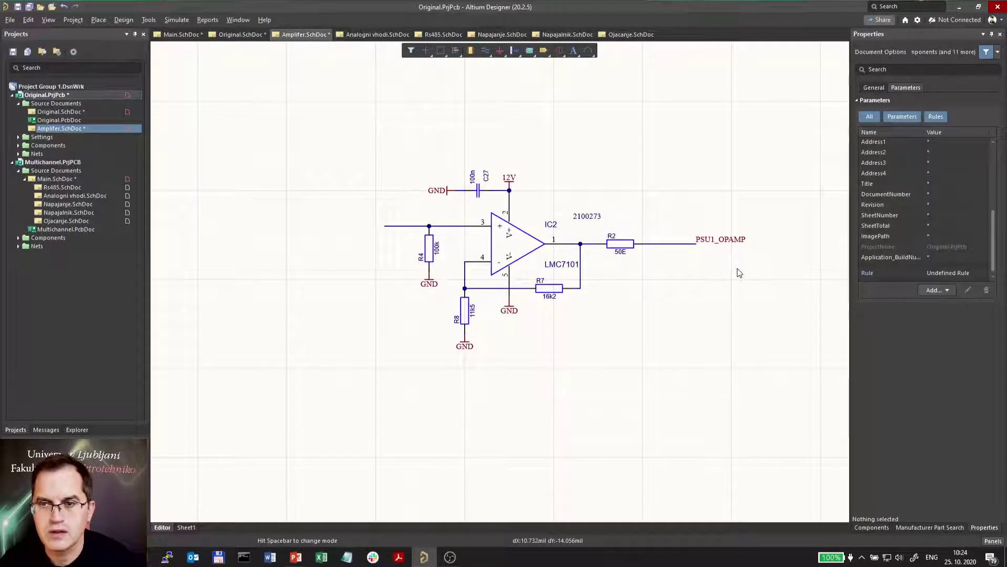
pyautogui.click(718, 240)
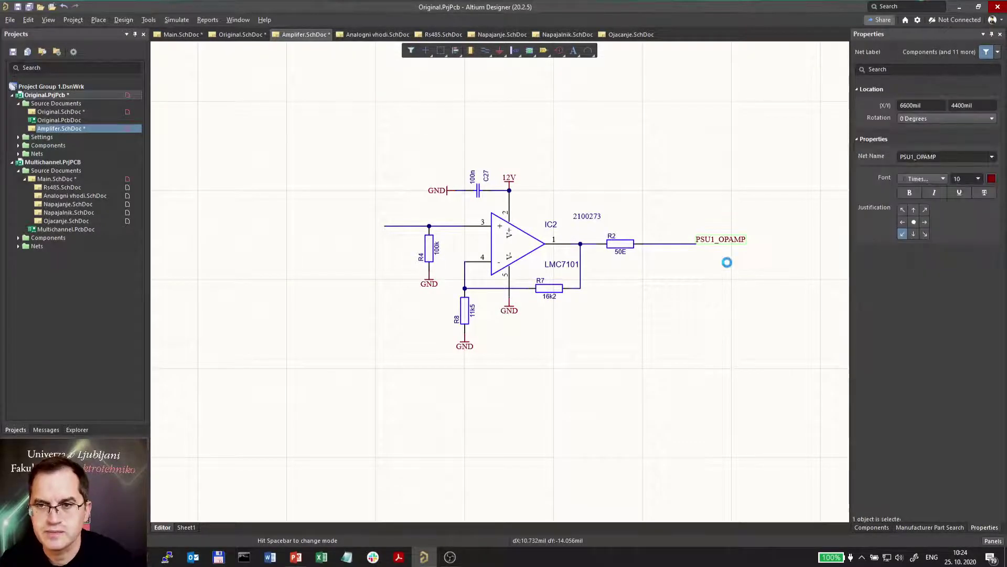
pyautogui.press('Delete')
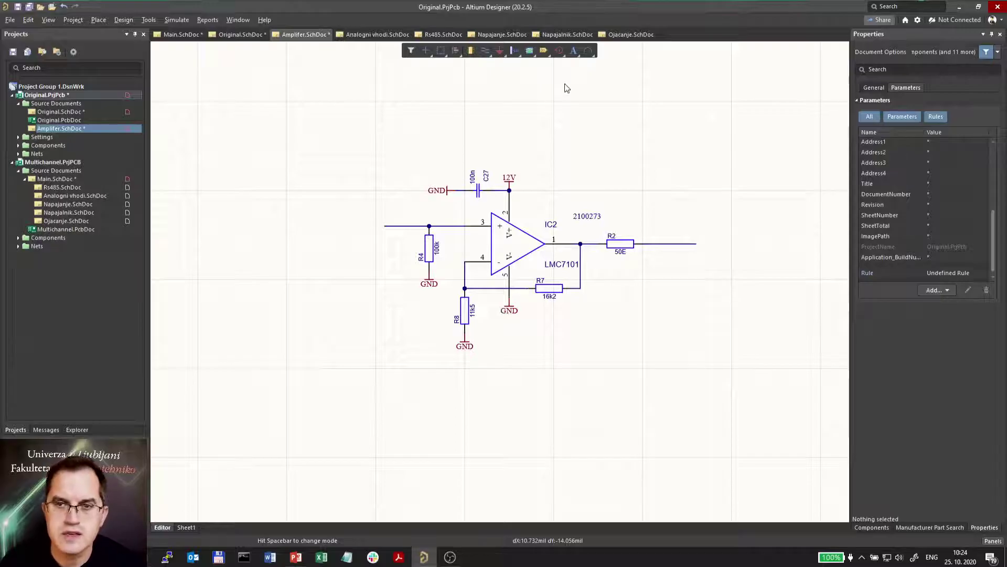
# Step: Place a port named Input with direction Input on the op-amp's input wire
pyautogui.click(545, 49)
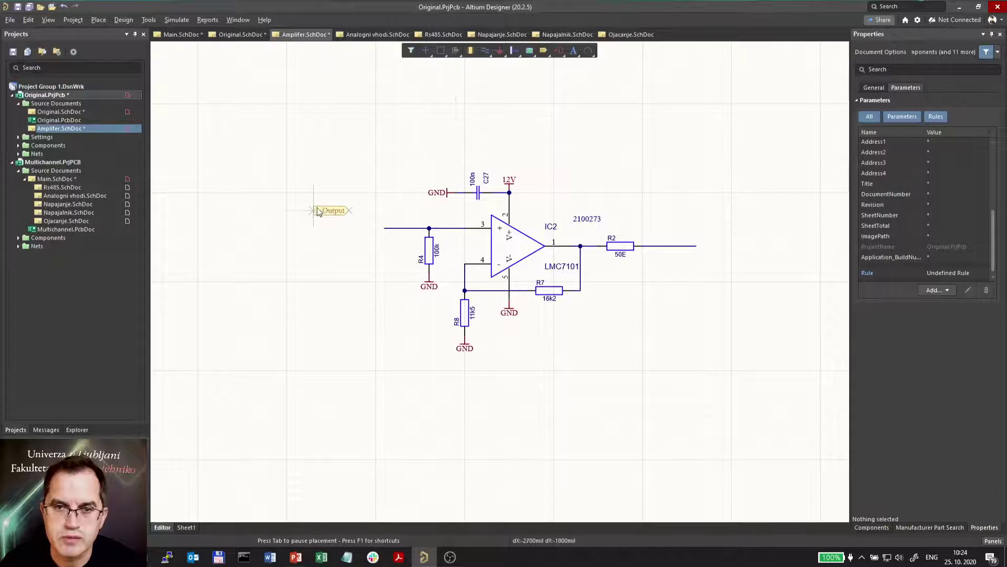
pyautogui.press('Tab')
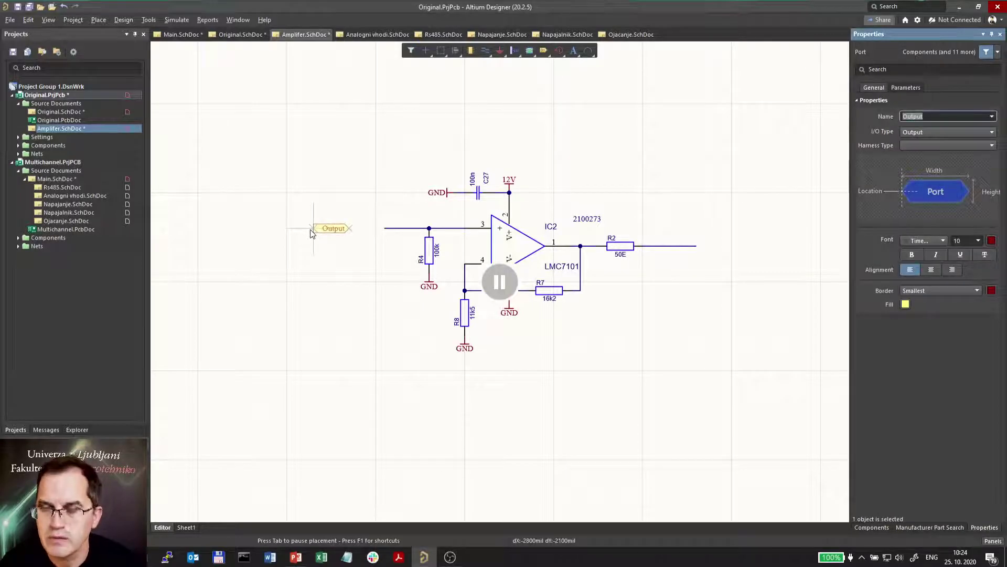
pyautogui.write('In')
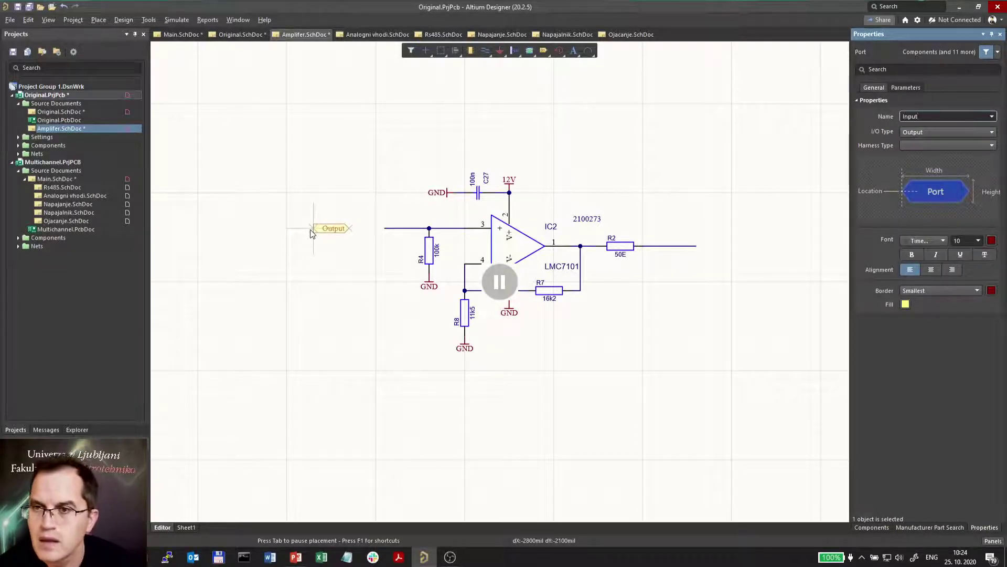
pyautogui.press('Tab')
pyautogui.press('Down')
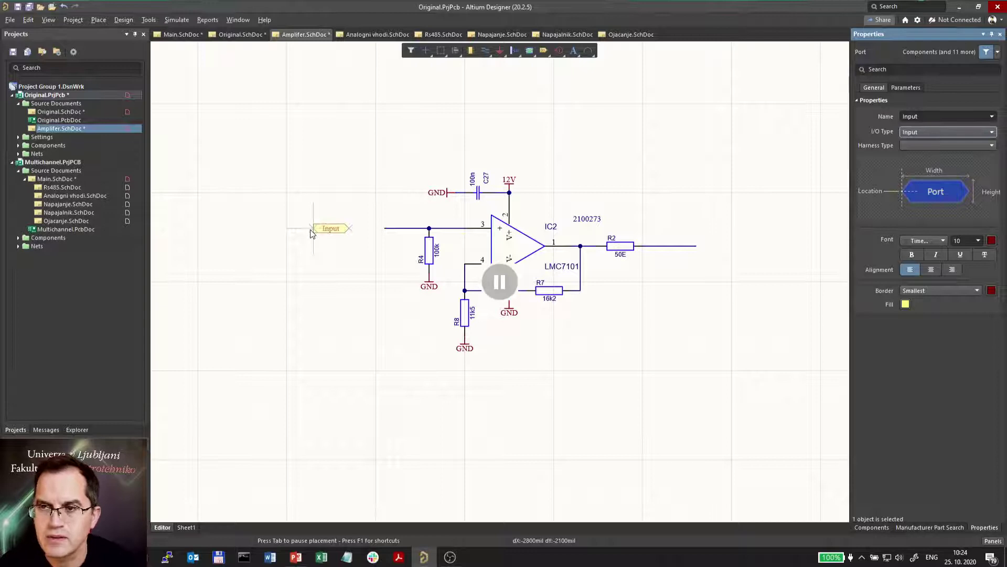
pyautogui.press('pagedown')
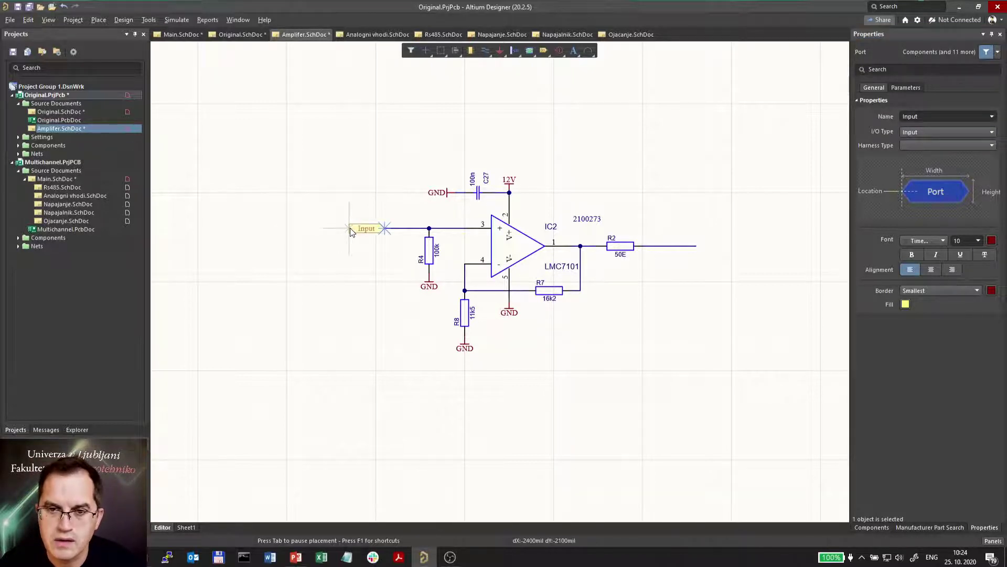
pyautogui.click(349, 228)
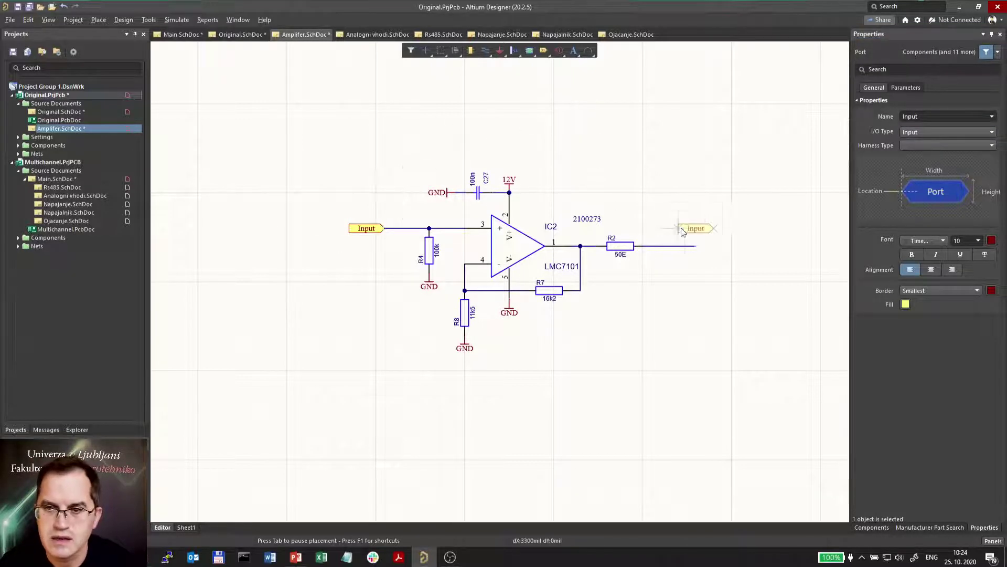
# Step: Place a port named Output with I/O type Output at the end of R2's wire
pyautogui.press('Tab')
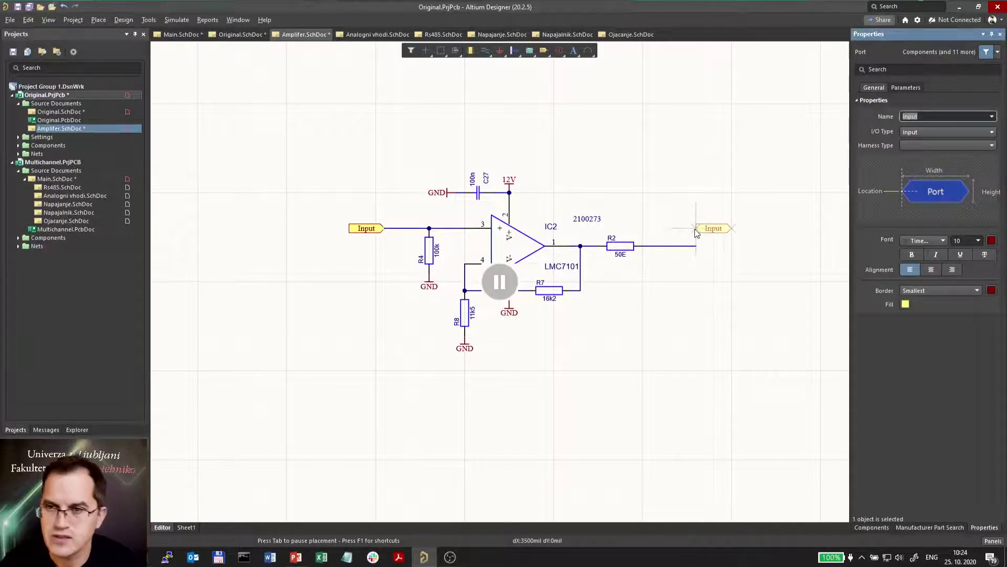
pyautogui.write('Out')
pyautogui.press('Tab')
pyautogui.press('o')
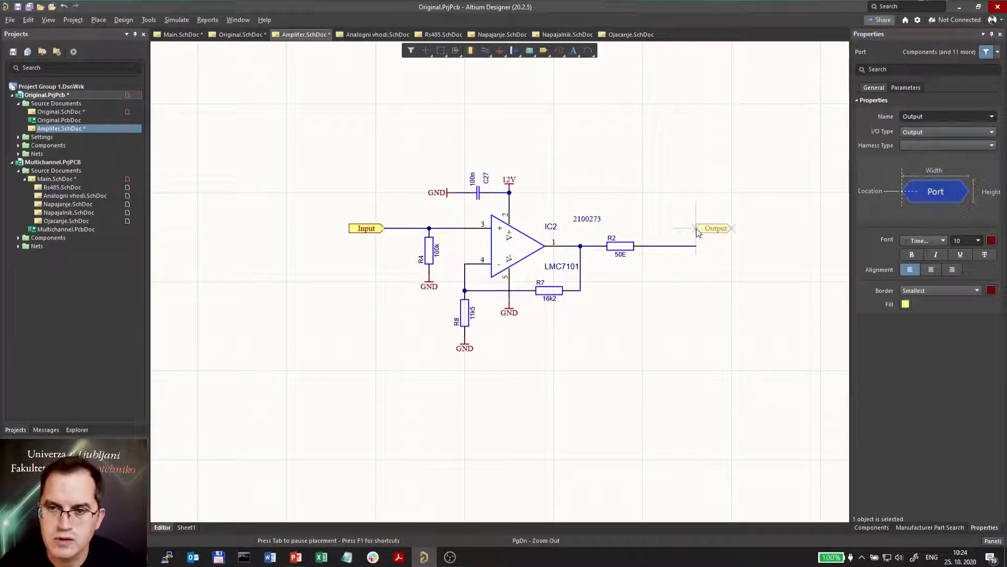
pyautogui.click(696, 246)
pyautogui.click(732, 247)
pyautogui.press('Escape')
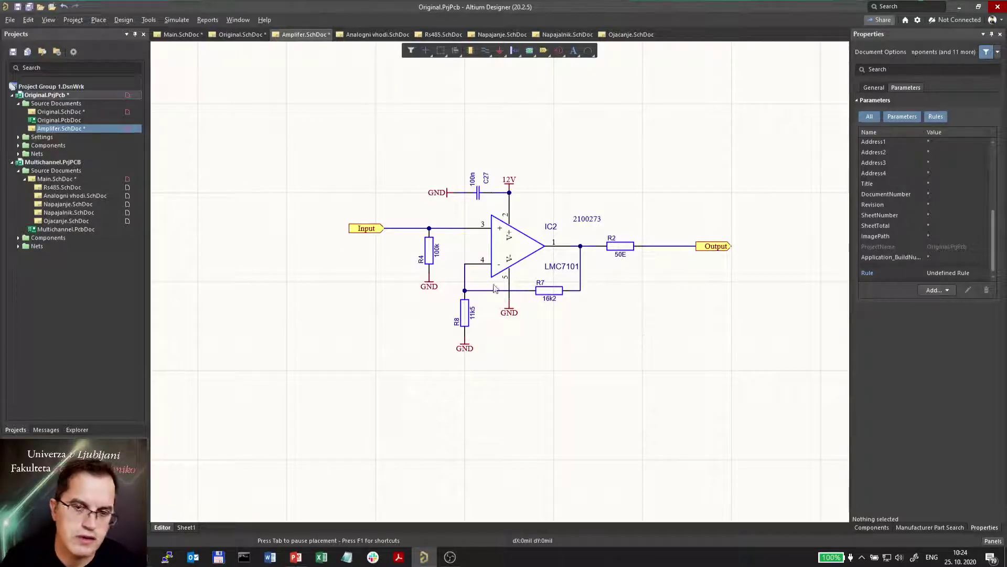
pyautogui.keyDown('ctrl'); pyautogui.scroll(-5, 695, 324); pyautogui.keyUp('ctrl')
# Step: On Original.SchDoc, run Design > Create Sheet Symbol From Sheet with Amplifer.SchDoc as source
pyautogui.keyDown('ctrl'); pyautogui.scroll(2, 534, 333); pyautogui.keyUp('ctrl')
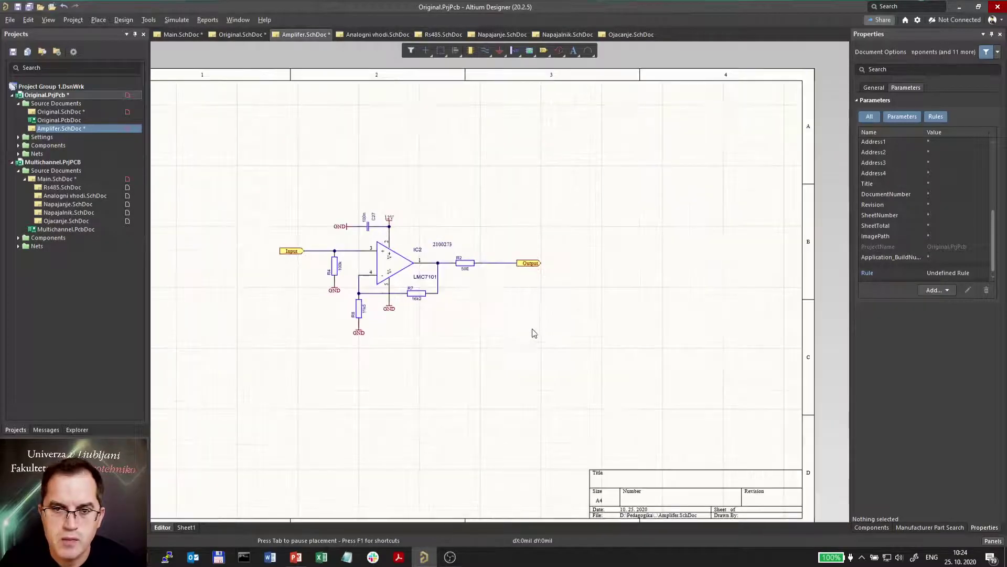
pyautogui.hotkey('ctrl', 'Tab')
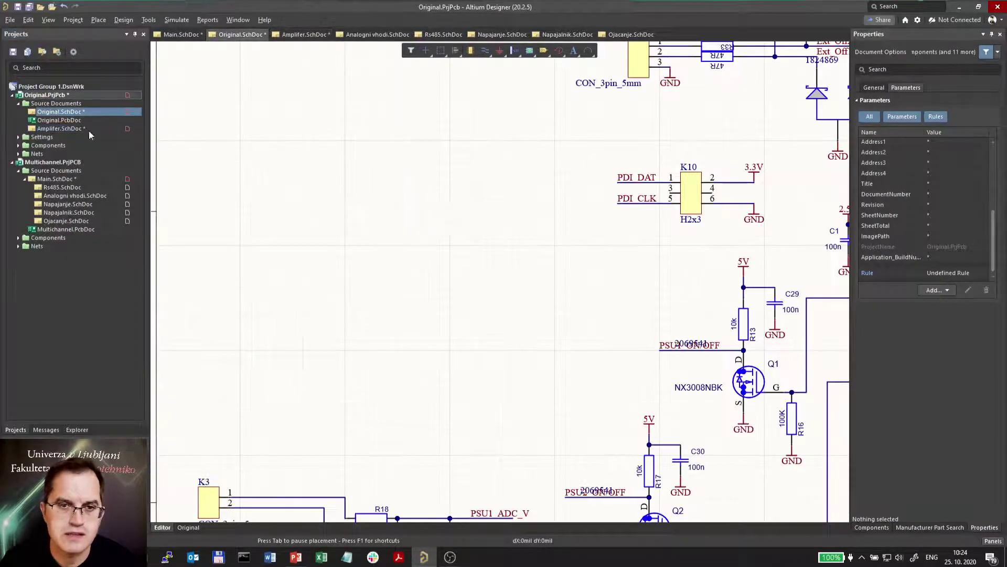
pyautogui.keyDown('ctrl'); pyautogui.scroll(-2, 550, 222); pyautogui.keyUp('ctrl')
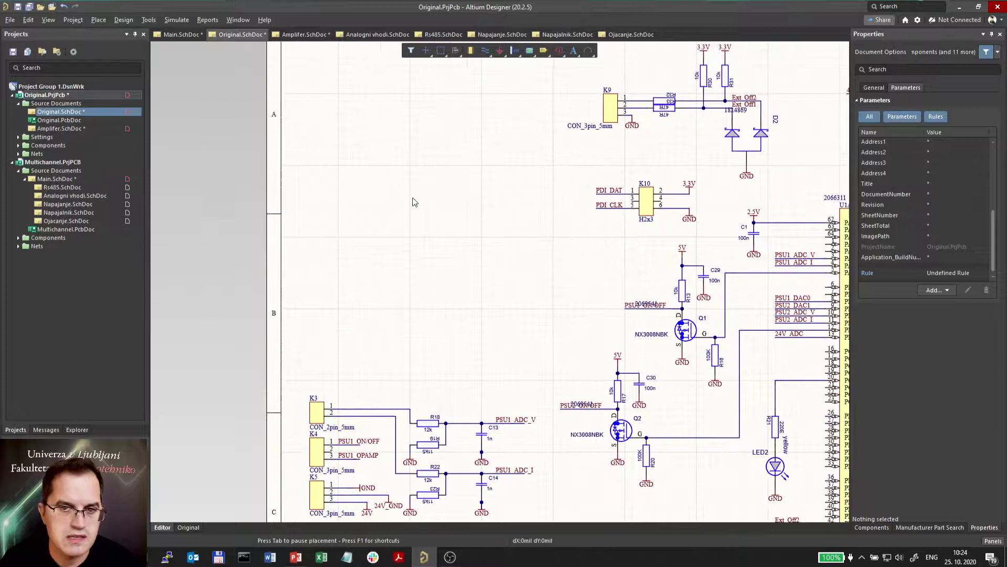
pyautogui.keyDown('ctrl'); pyautogui.scroll(-3, 349, 226); pyautogui.keyUp('ctrl')
pyautogui.keyDown('ctrl'); pyautogui.scroll(1, 394, 226); pyautogui.keyUp('ctrl')
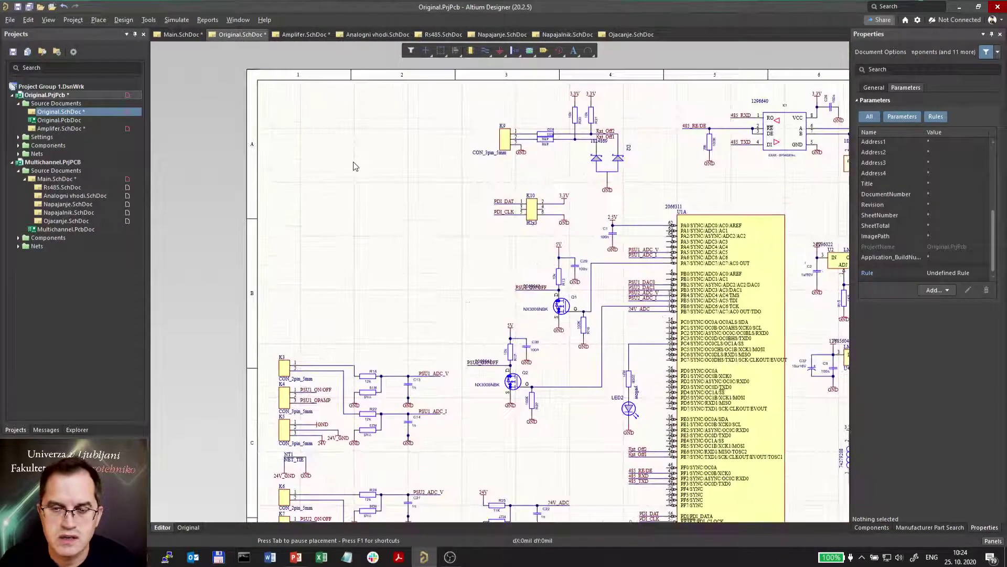
pyautogui.click(115, 19)
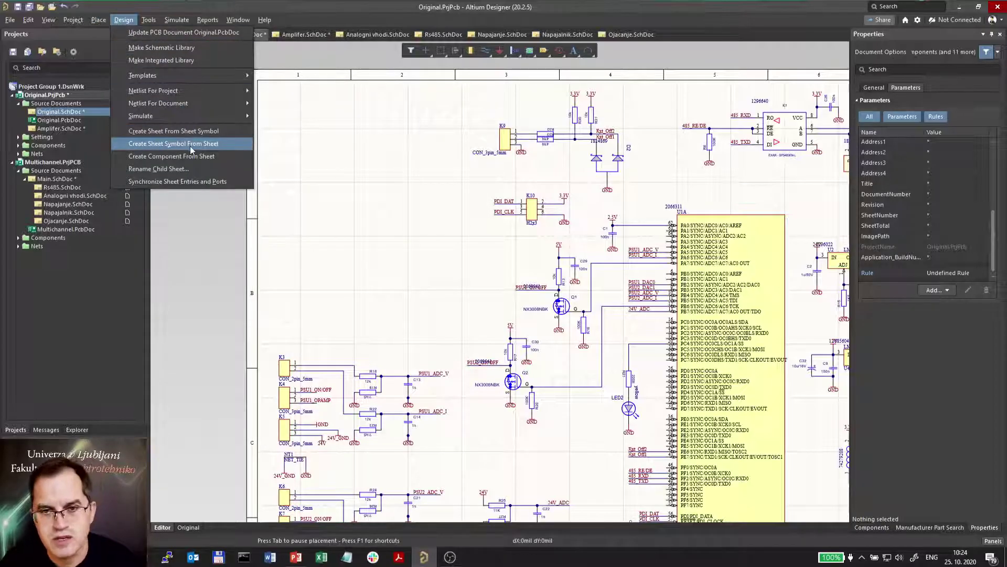
pyautogui.click(190, 146)
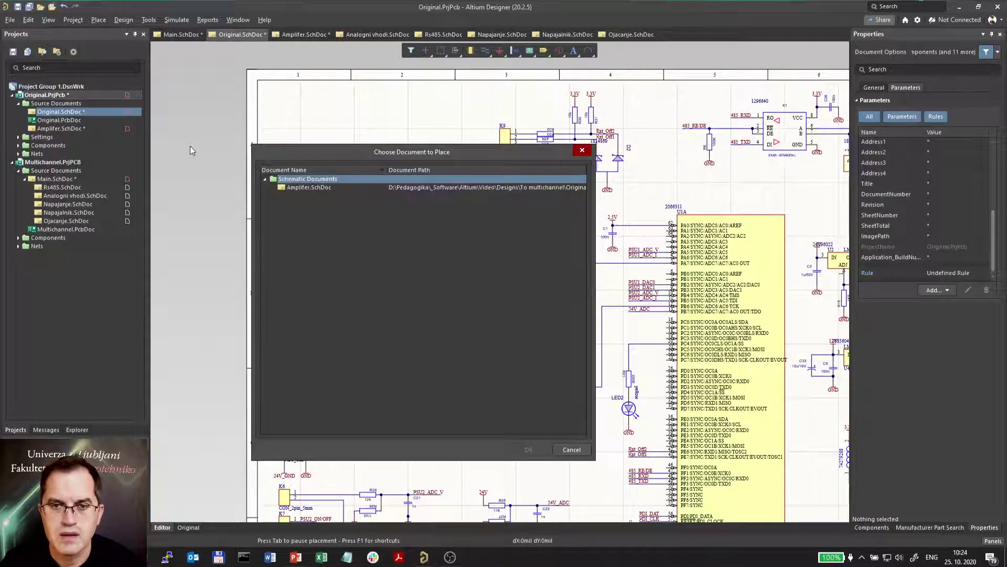
pyautogui.click(290, 187)
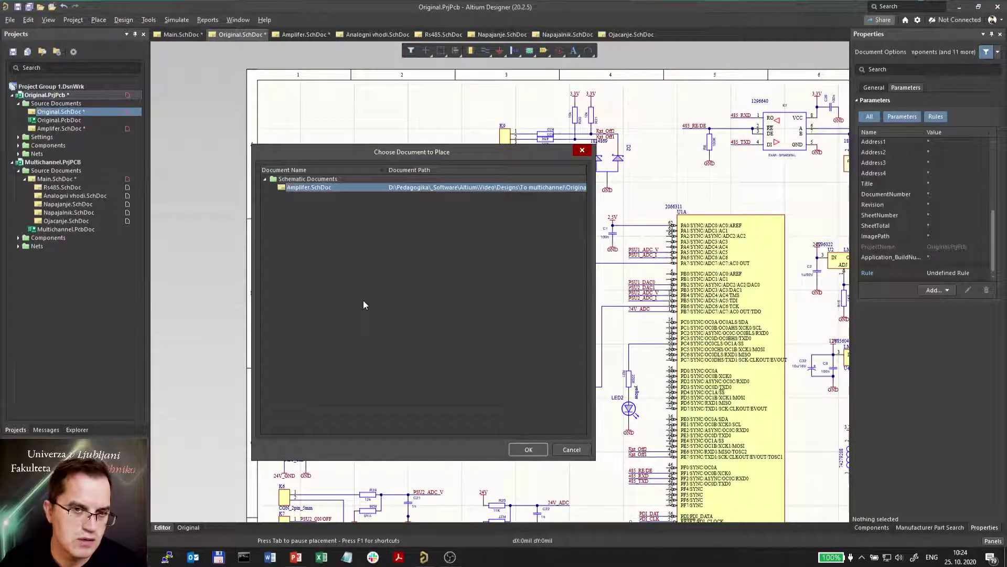
pyautogui.click(527, 449)
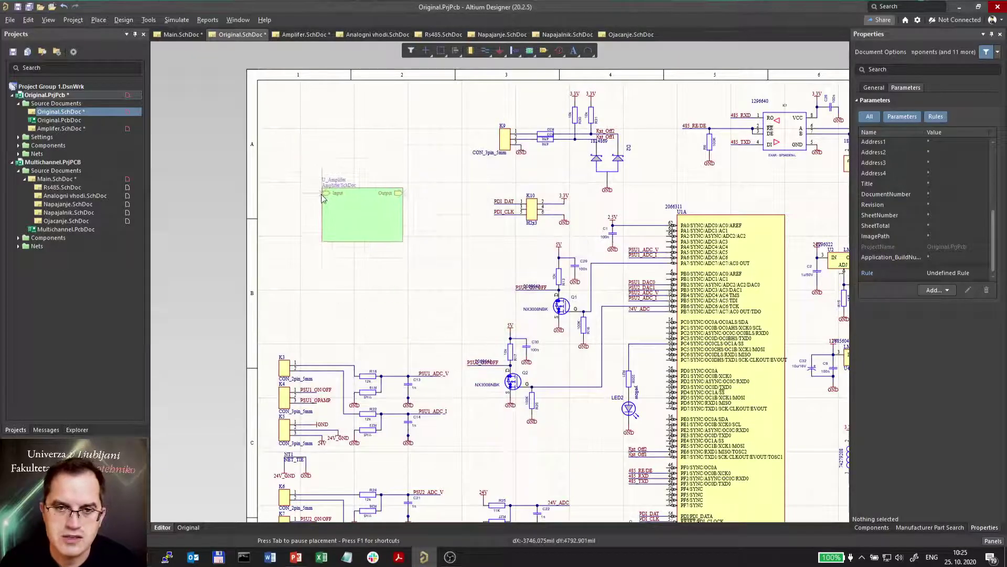
# Step: Place the Amplifer sheet symbol with Input on the left edge and Output opposite on the right
pyautogui.click(321, 194)
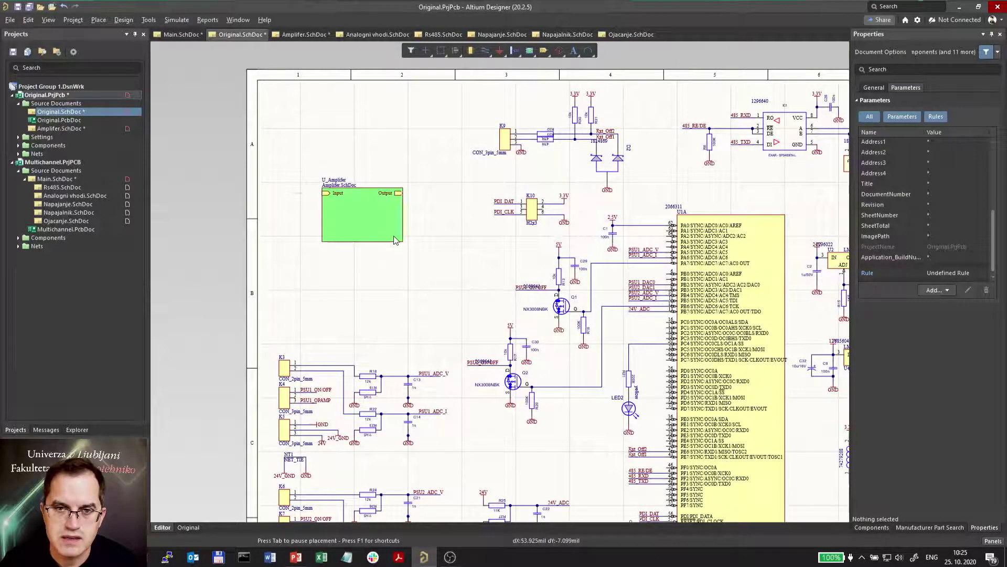
pyautogui.keyDown('ctrl'); pyautogui.scroll(2, 339, 211); pyautogui.keyUp('ctrl')
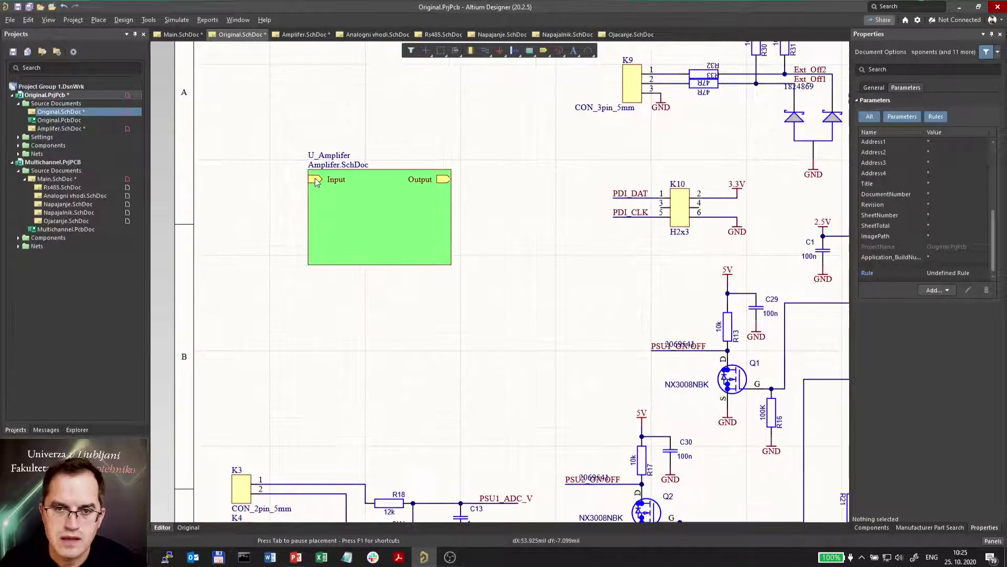
pyautogui.moveTo(317, 180); pyautogui.dragTo(316, 206)
pyautogui.click(316, 206)
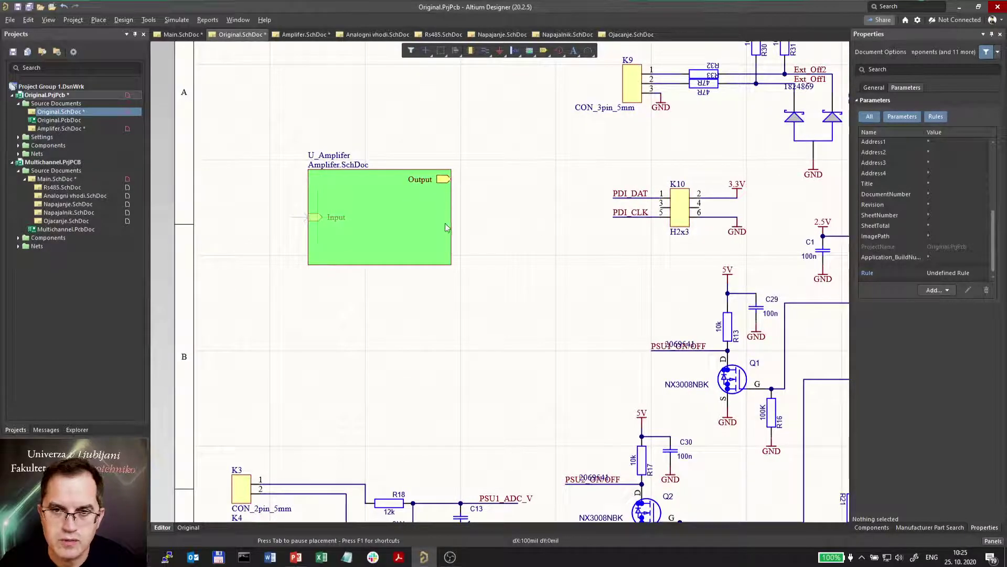
pyautogui.moveTo(452, 171); pyautogui.dragTo(444, 198)
pyautogui.click(450, 245)
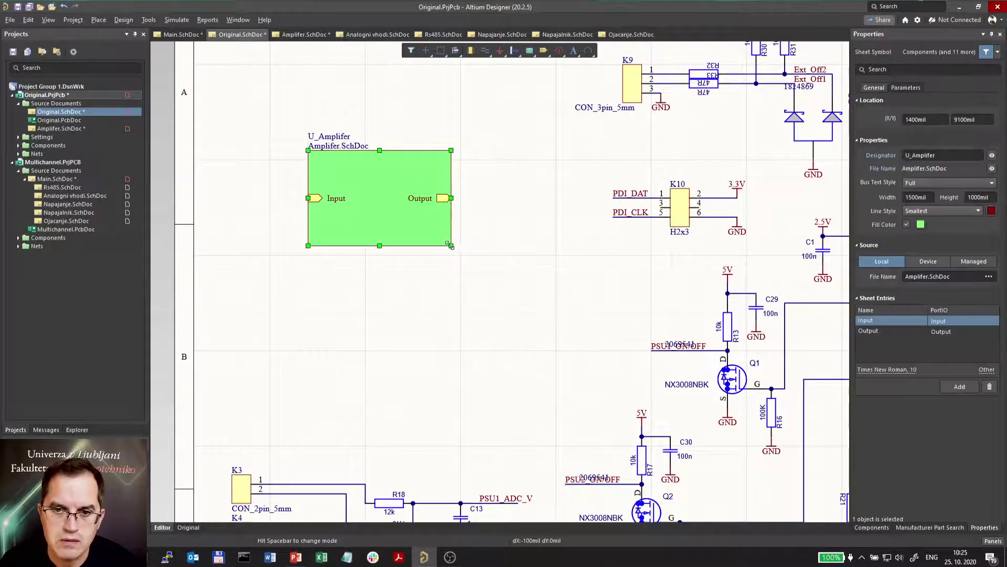
# Step: Resize the symbol to 1200×800 mil, level its entries, and copy it 1200 mil below
pyautogui.moveTo(451, 245); pyautogui.dragTo(414, 189)
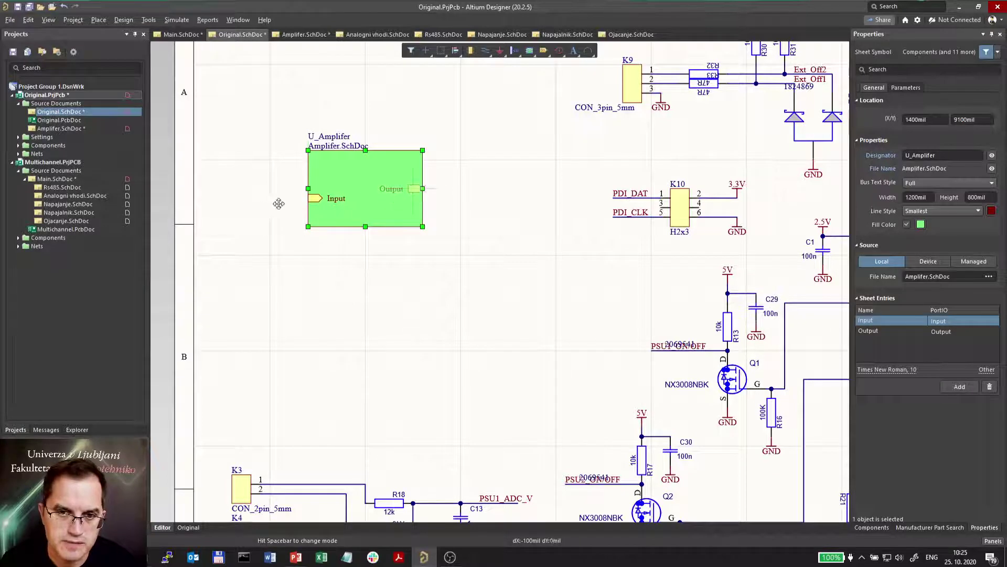
pyautogui.moveTo(315, 200); pyautogui.dragTo(315, 190)
pyautogui.click(322, 241)
pyautogui.keyDown('shift'); pyautogui.moveTo(315, 192); pyautogui.dragTo(313, 314); pyautogui.keyUp('shift')
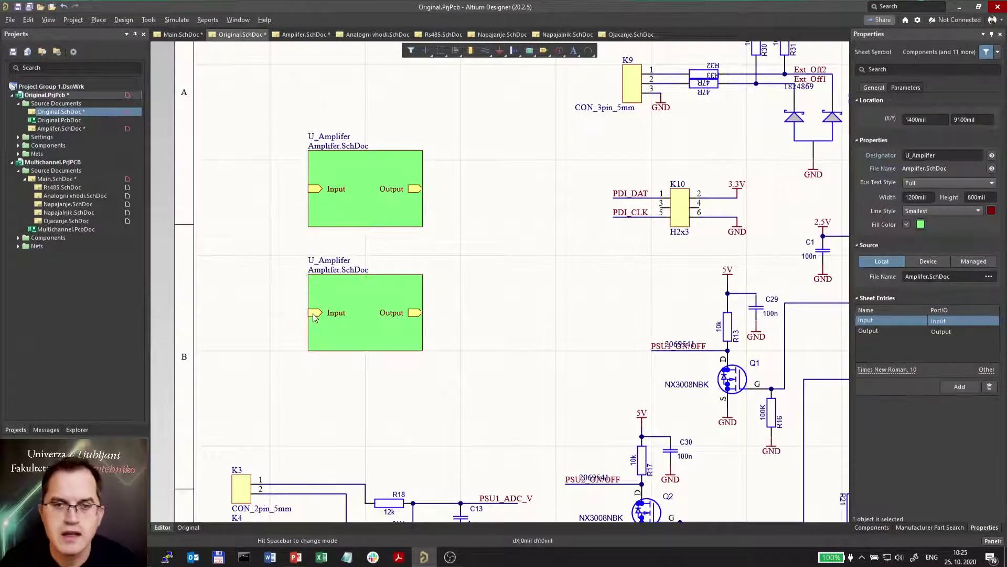
# Step: Copy the PSU1_DAC0 and PSU2_DAC1 net labels beside the upper and lower sheet symbols' Input entries
pyautogui.click(459, 265)
pyautogui.keyDown('ctrl'); pyautogui.scroll(-2, 315, 307); pyautogui.keyUp('ctrl')
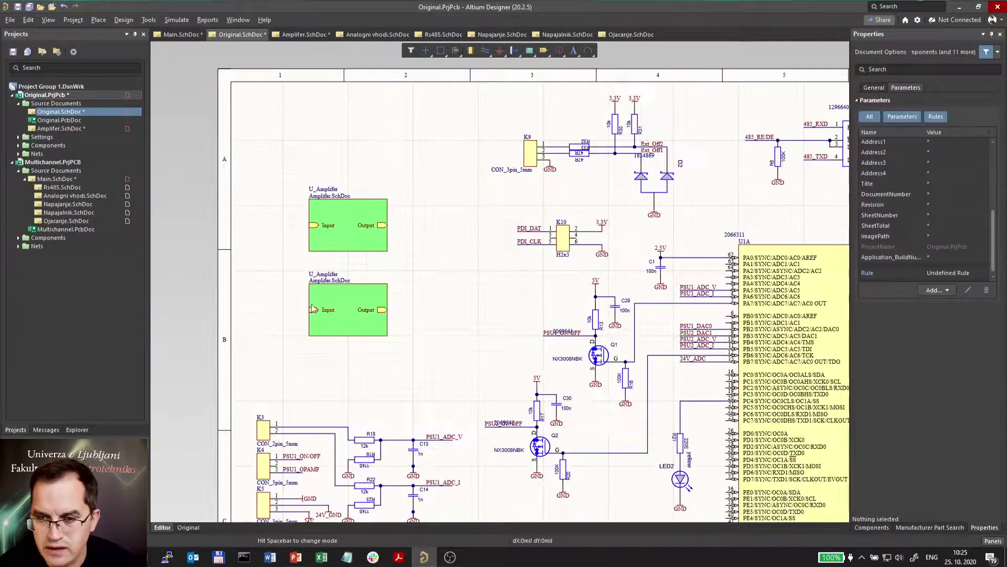
pyautogui.keyDown('ctrl'); pyautogui.scroll(1, 619, 322); pyautogui.keyUp('ctrl')
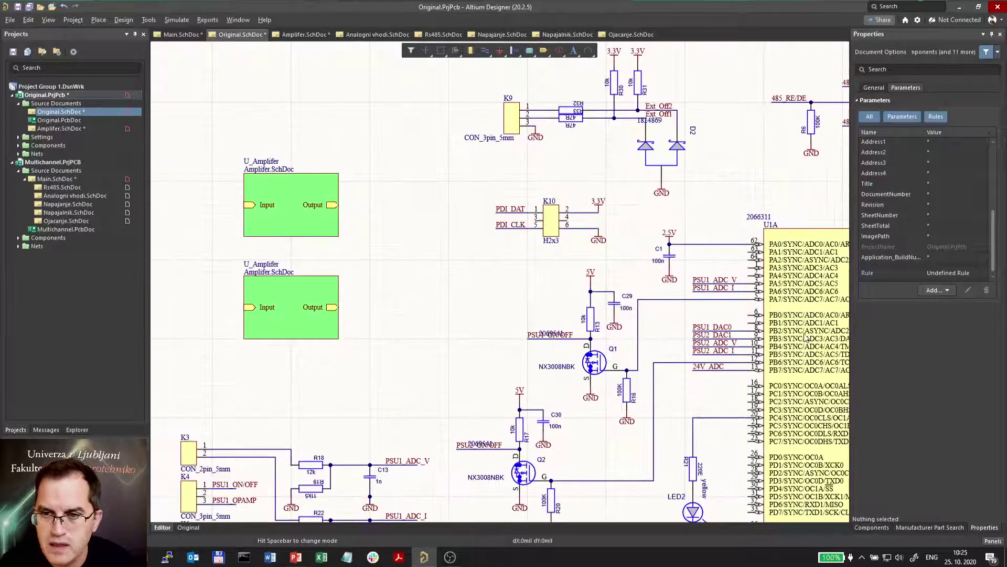
pyautogui.click(722, 329)
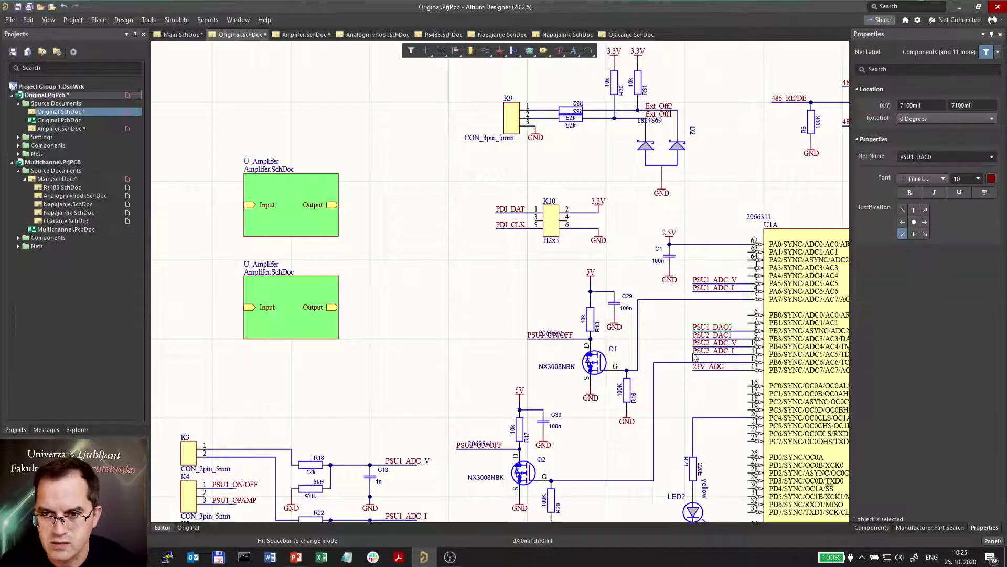
pyautogui.hotkey('ctrl', 'c')
pyautogui.hotkey('ctrl', 'v')
pyautogui.click(194, 204)
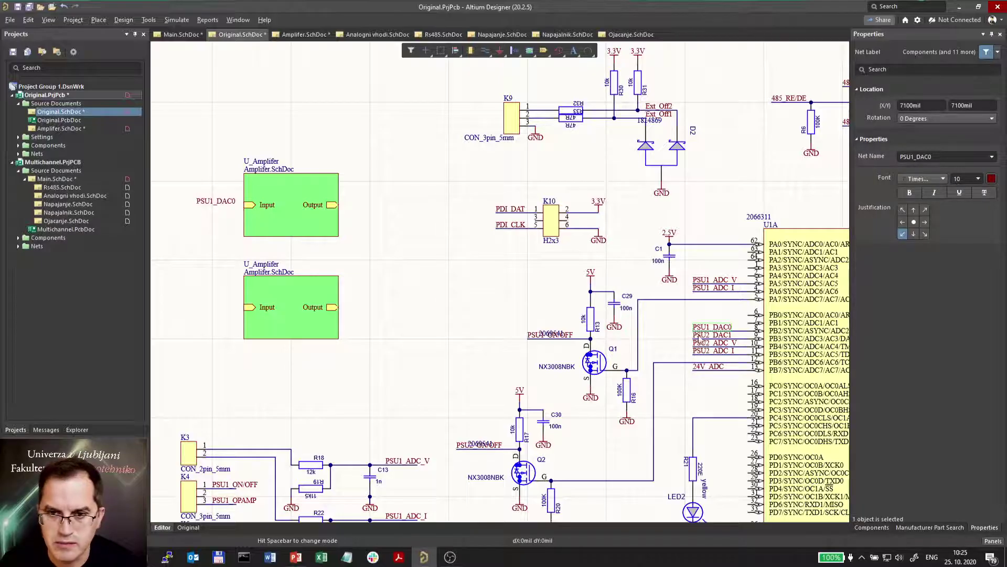
pyautogui.click(721, 334)
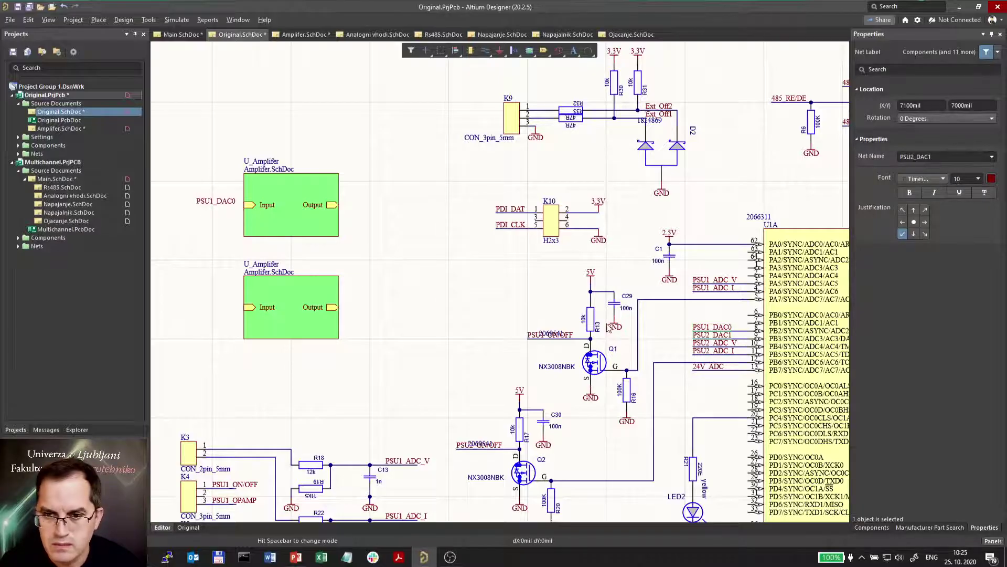
pyautogui.hotkey('ctrl', 'c')
pyautogui.hotkey('ctrl', 'v')
pyautogui.click(194, 307)
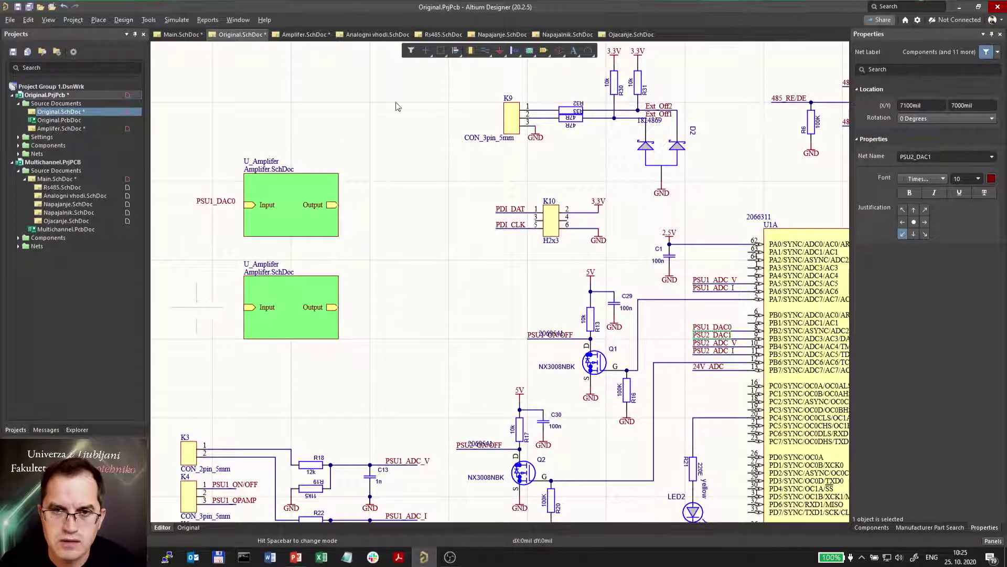
# Step: Wire PSU1_DAC0 and PSU2_DAC1 to the Input entries of the upper and lower sheet symbols
pyautogui.click(484, 51)
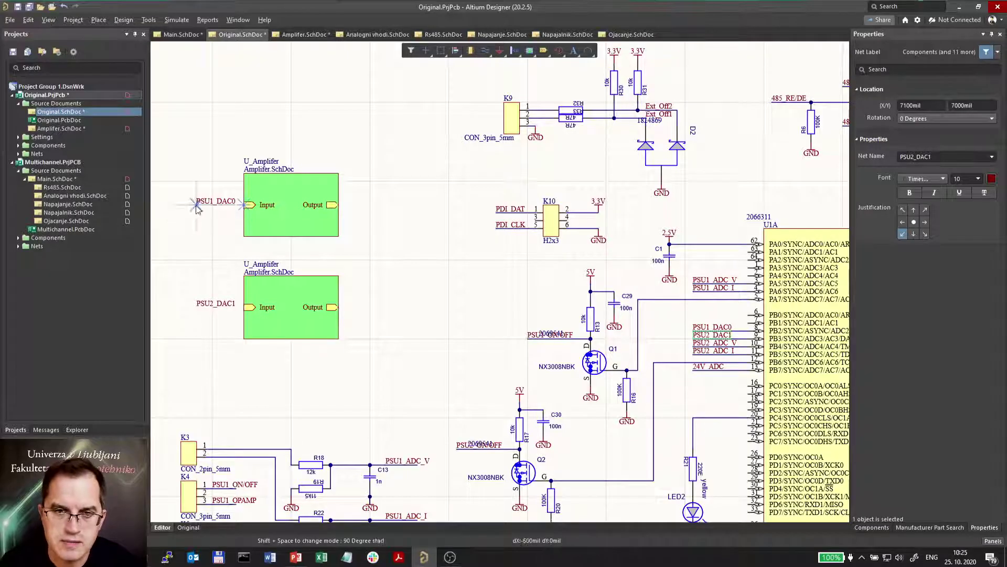
pyautogui.click(197, 205)
pyautogui.press('Escape')
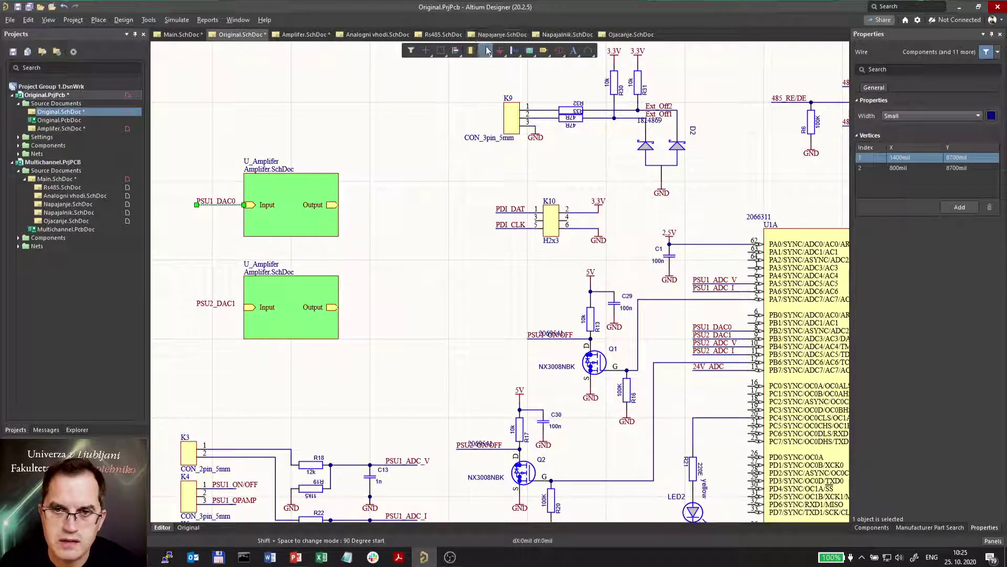
pyautogui.click(242, 307)
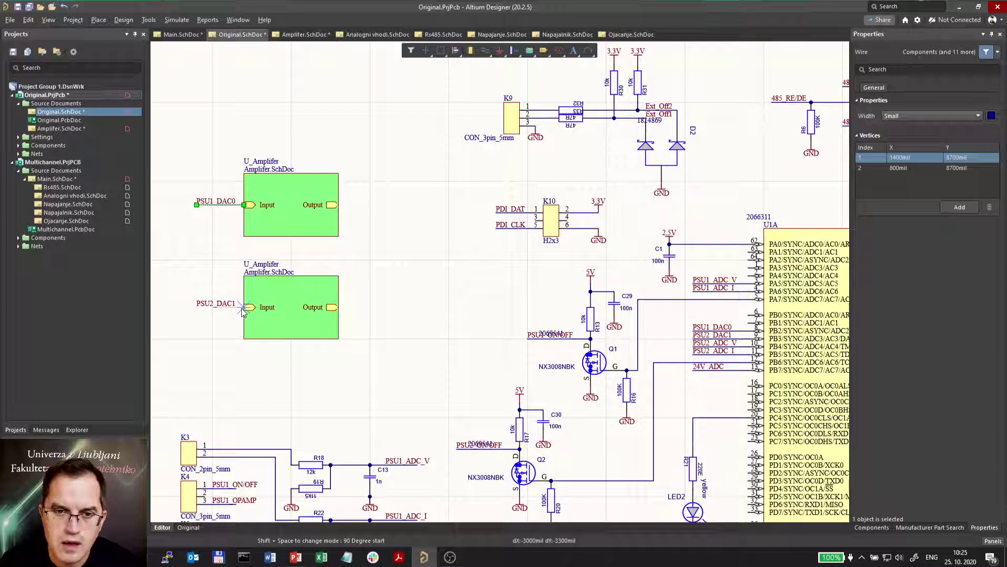
pyautogui.click(197, 307)
pyautogui.press('Escape')
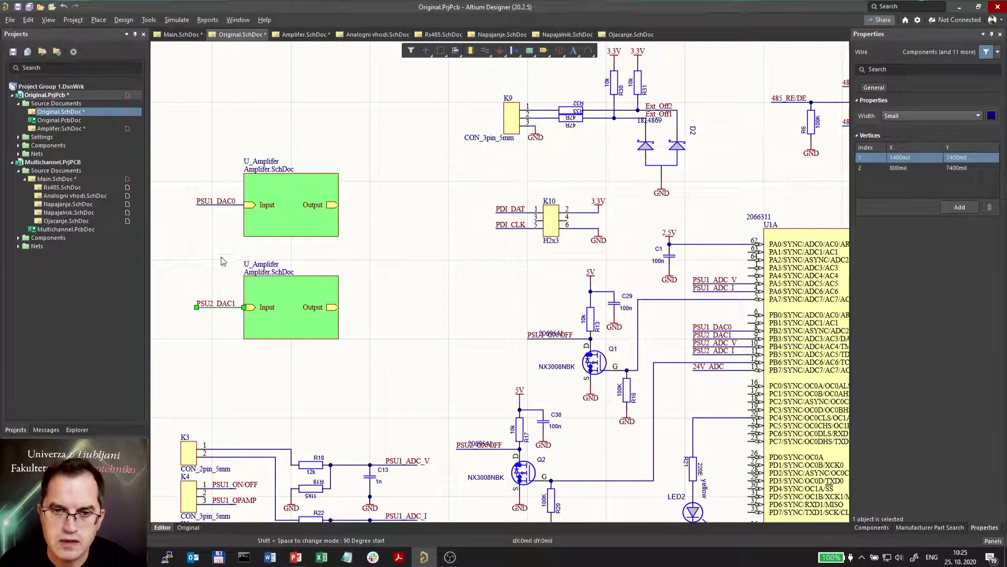
pyautogui.click(384, 193)
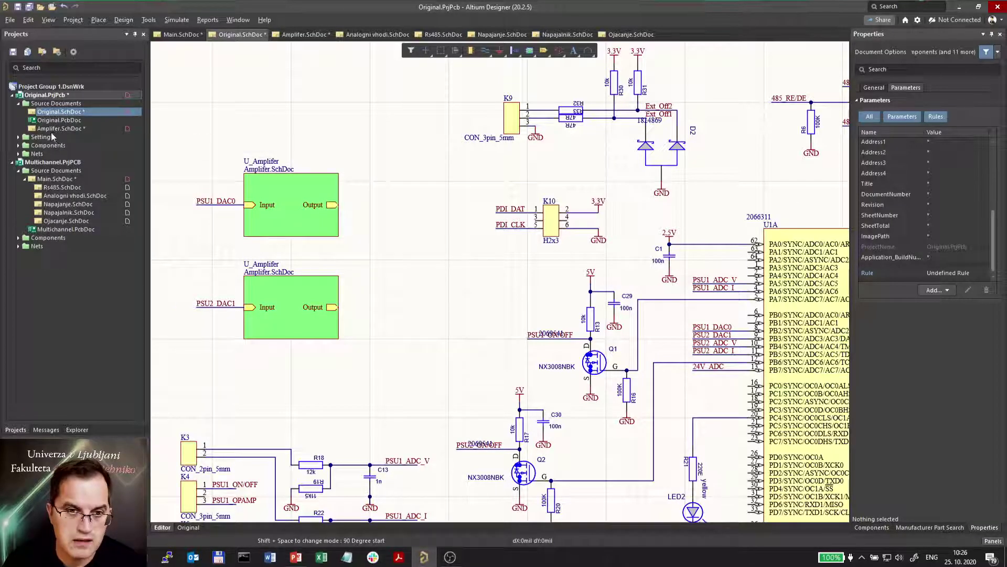
# Step: Descend from the upper U_Amplifer sheet symbol into Amplifer.SchDoc to view its IC2 stage
pyautogui.click(287, 202)
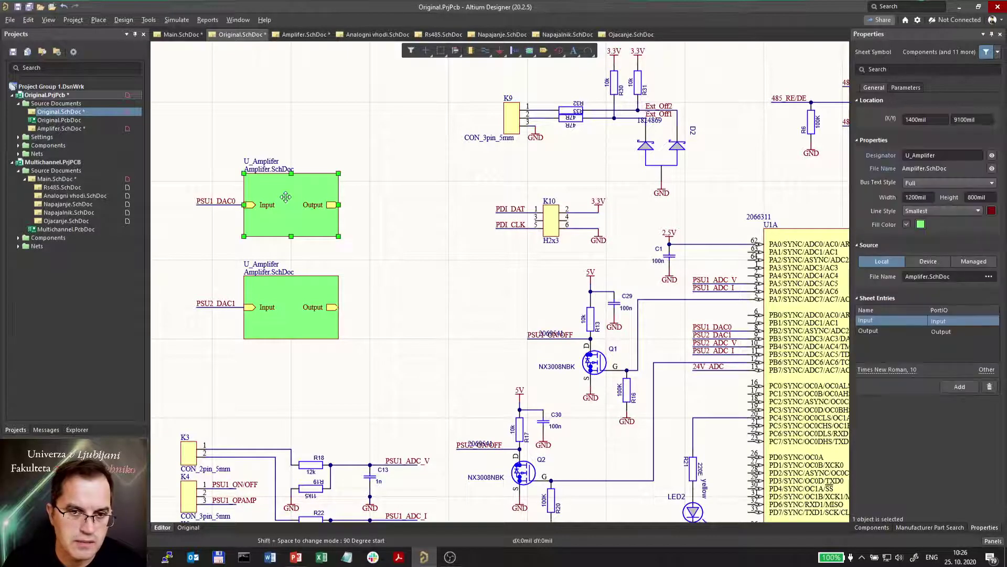
pyautogui.keyDown('ctrl'); pyautogui.doubleClick(287, 202); pyautogui.keyUp('ctrl')
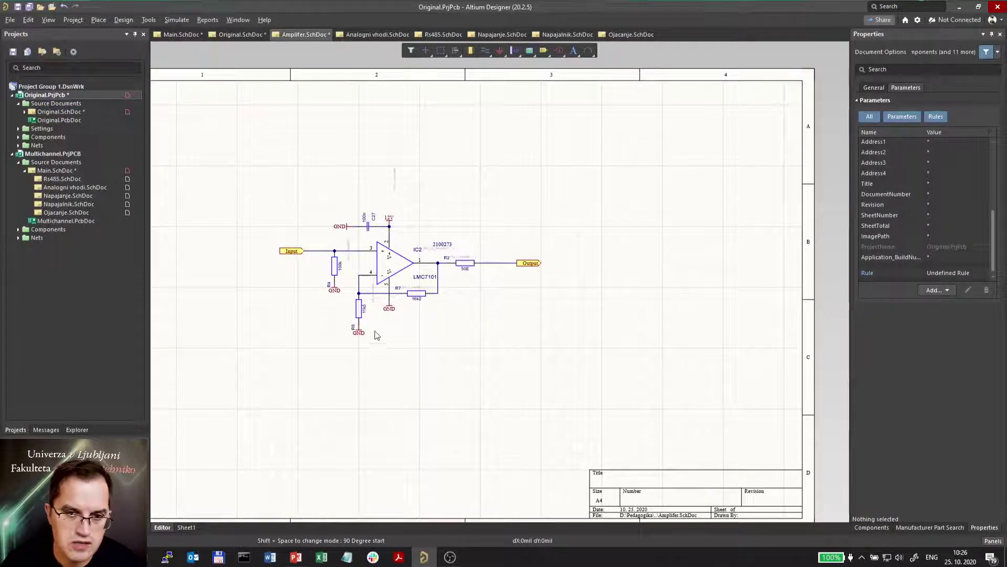
pyautogui.keyDown('ctrl'); pyautogui.scroll(2, 360, 272); pyautogui.keyUp('ctrl')
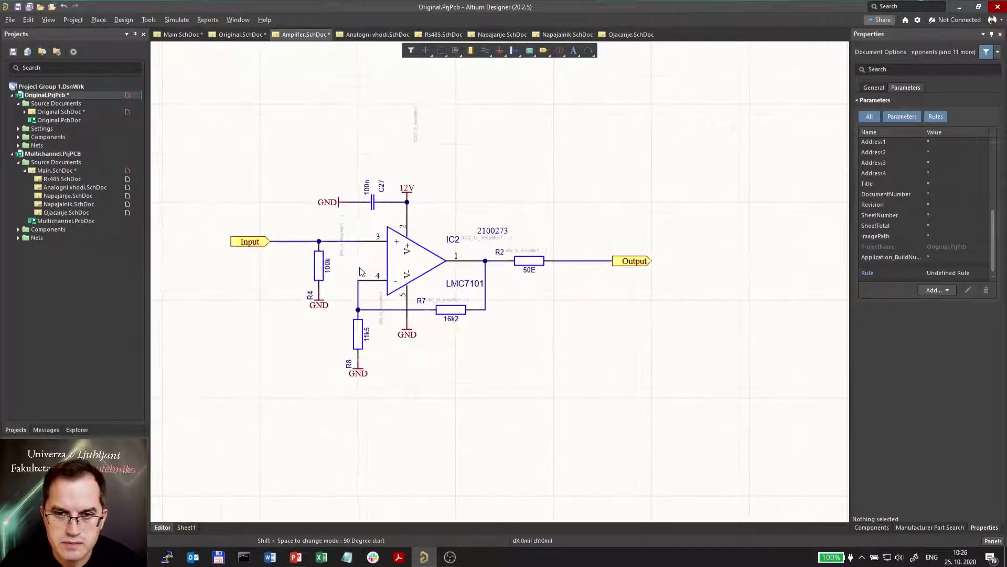
pyautogui.keyDown('ctrl'); pyautogui.scroll(-1, 360, 271); pyautogui.keyUp('ctrl')
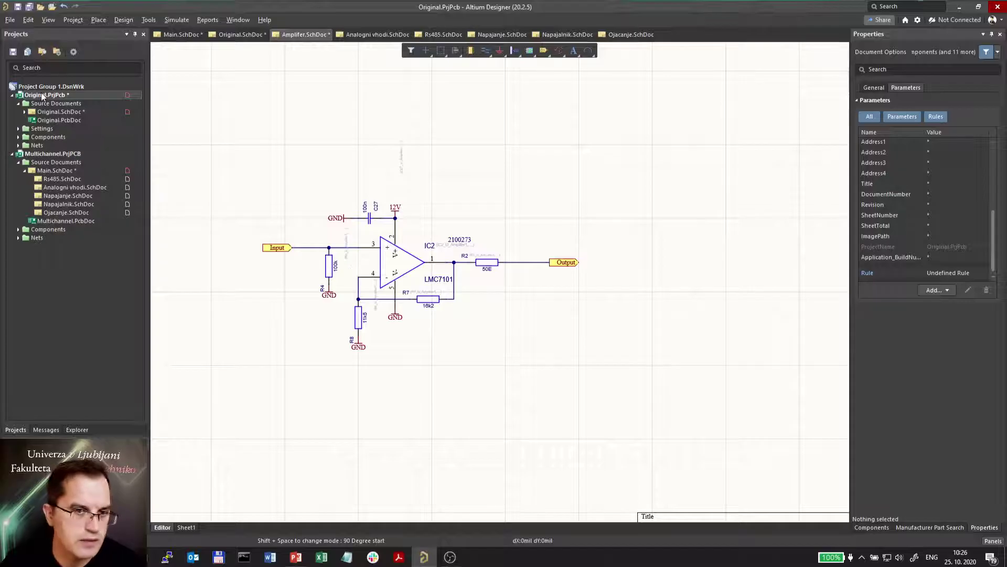
# Step: Compile Original.PrjPcb and open its Amplifer.SchDoc child sheet
pyautogui.rightClick(42, 95)
pyautogui.click(79, 103)
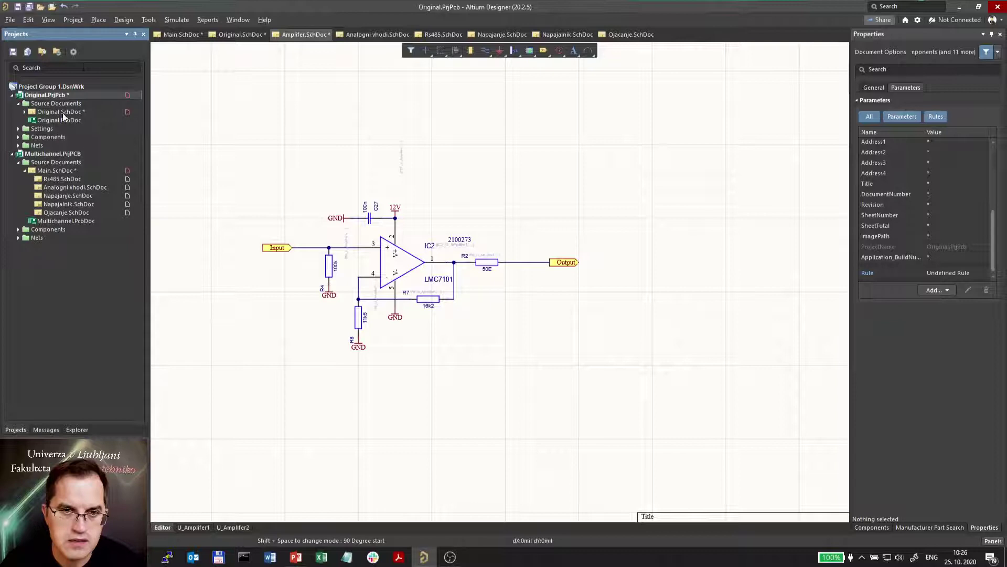
pyautogui.click(24, 111)
pyautogui.click(68, 119)
pyautogui.click(240, 34)
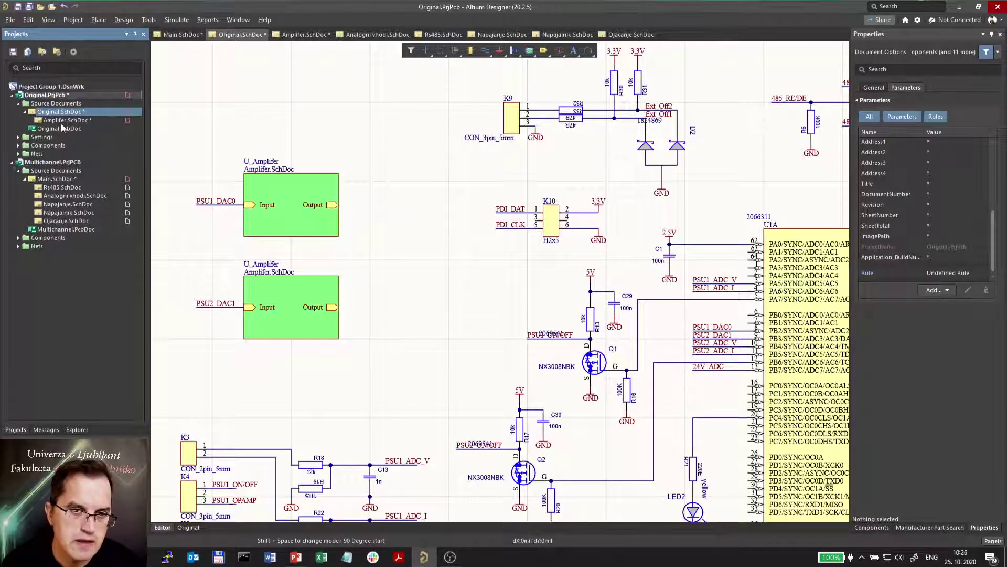
pyautogui.click(60, 120)
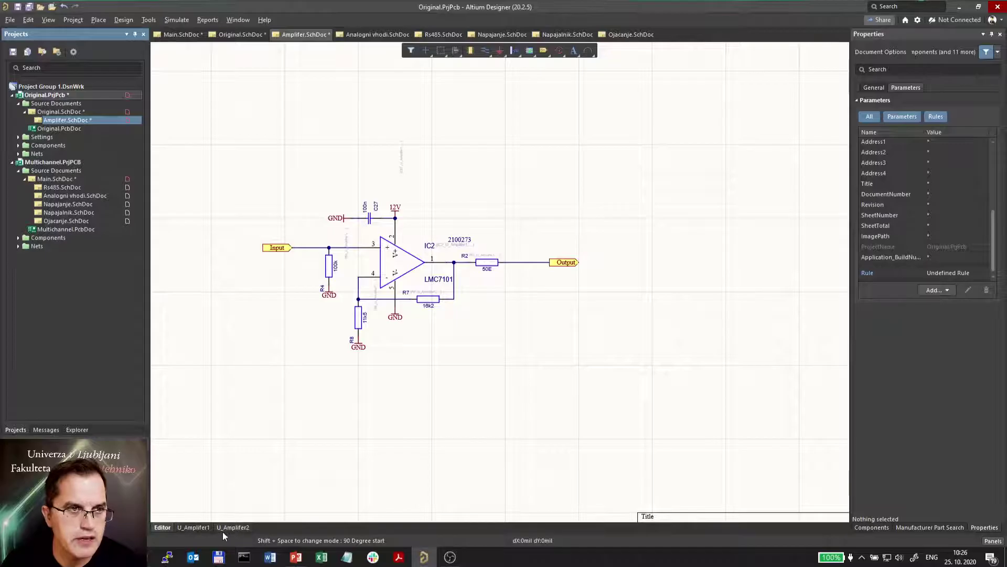
# Step: Check the U_Amplifer1 and U_Amplifer2 channel tabs, showing designators like R4_U_Amplifer2
pyautogui.click(194, 527)
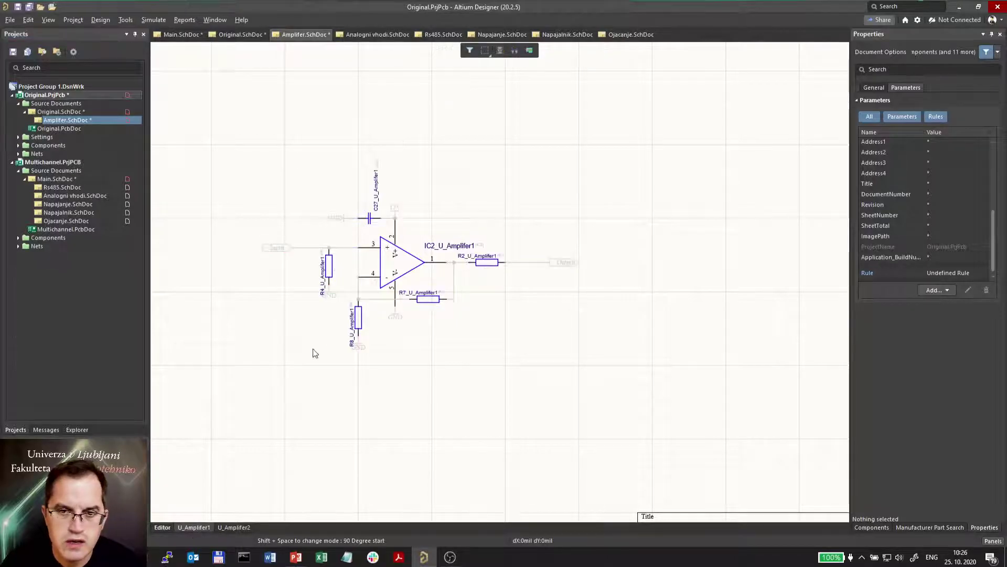
pyautogui.keyDown('ctrl'); pyautogui.scroll(3, 339, 295); pyautogui.keyUp('ctrl')
pyautogui.keyDown('ctrl'); pyautogui.scroll(3, 338, 295); pyautogui.keyUp('ctrl')
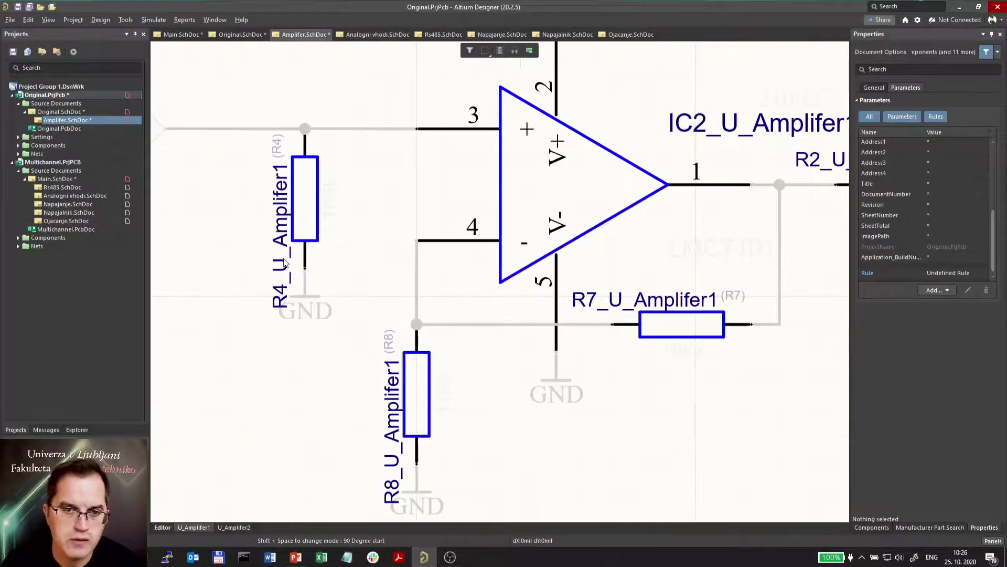
pyautogui.click(233, 527)
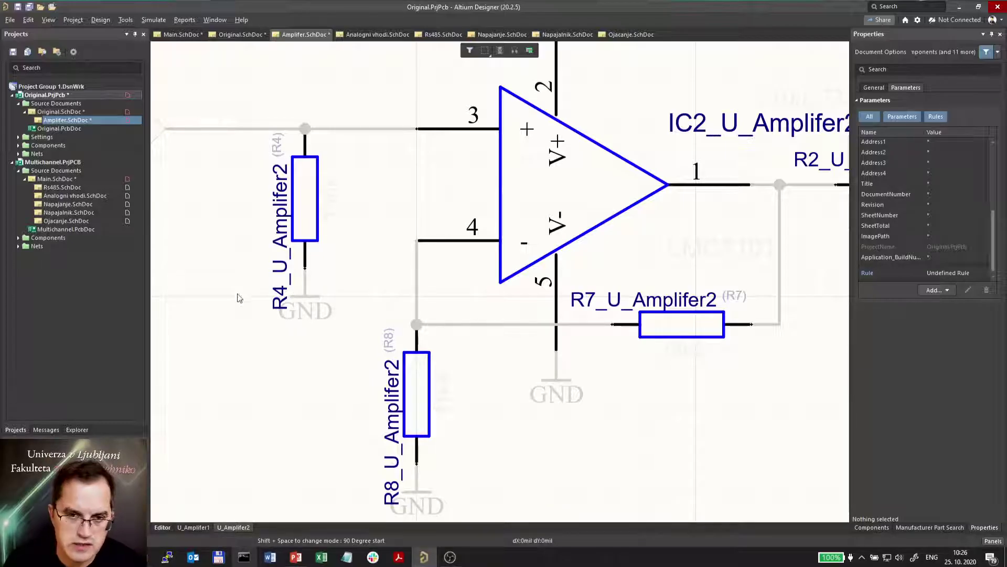
# Step: Set the Multi-Channel designator format in Project Options to $Component$ChannelAlpha, previewing names like U1A
pyautogui.click(80, 21)
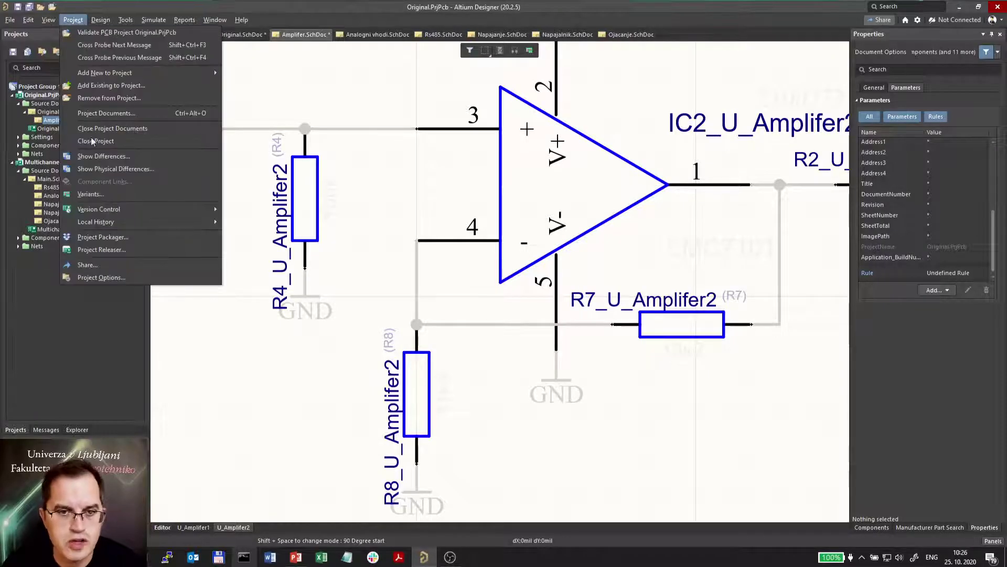
pyautogui.click(109, 275)
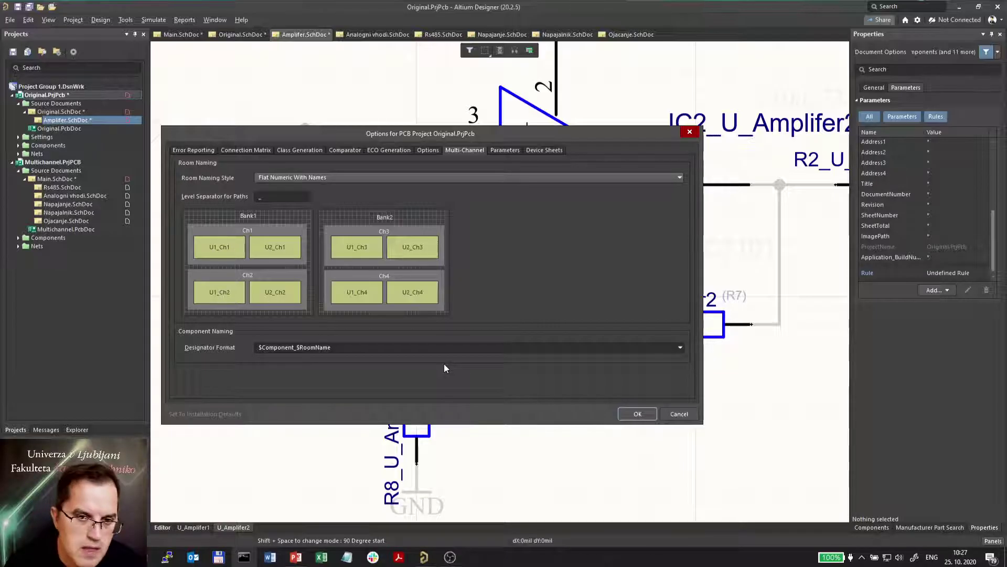
pyautogui.click(681, 347)
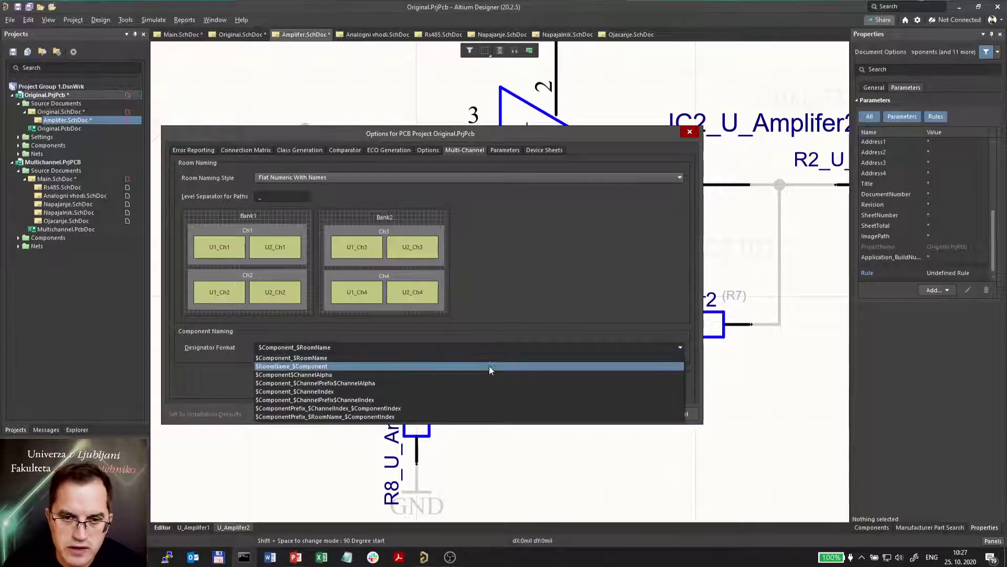
pyautogui.click(322, 375)
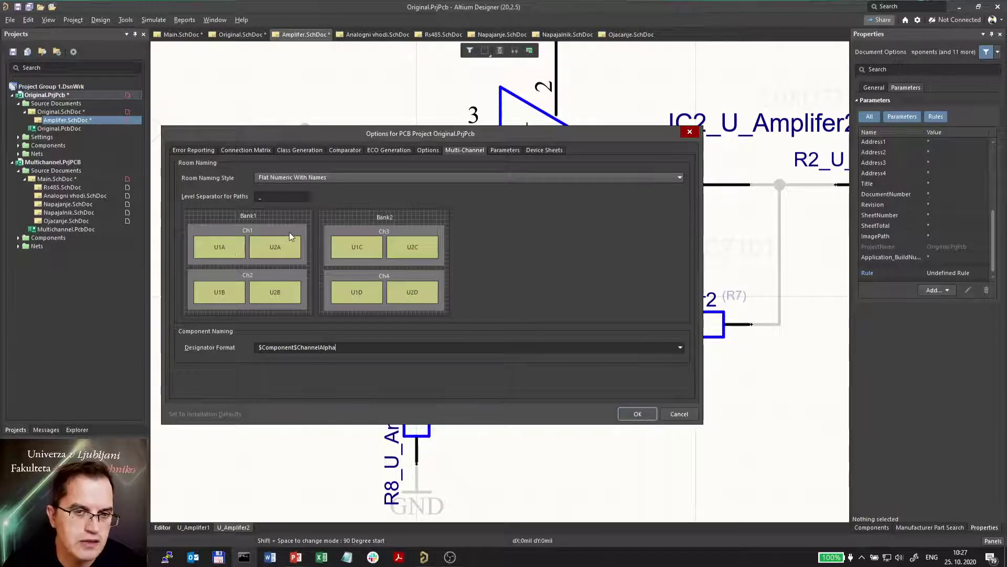
# Step: Apply the options and recompile, confirming channel designators R4A and R4B
pyautogui.click(639, 414)
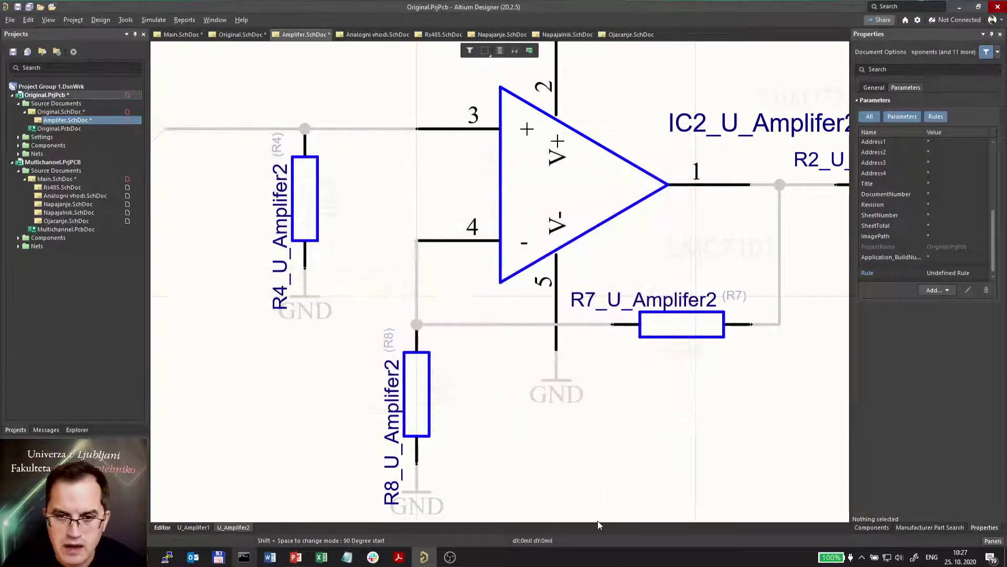
pyautogui.rightClick(61, 95)
pyautogui.click(76, 103)
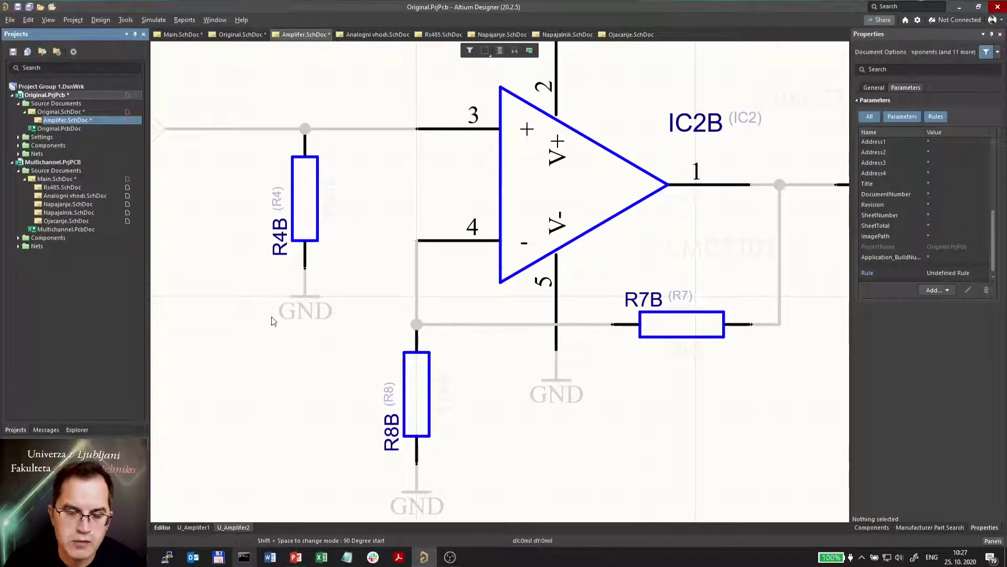
pyautogui.click(208, 527)
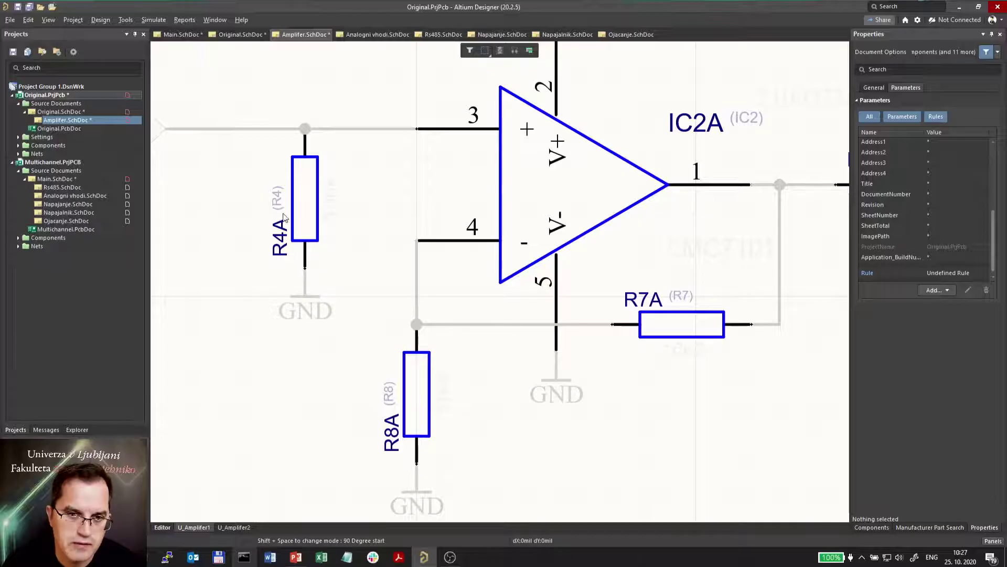
pyautogui.click(243, 528)
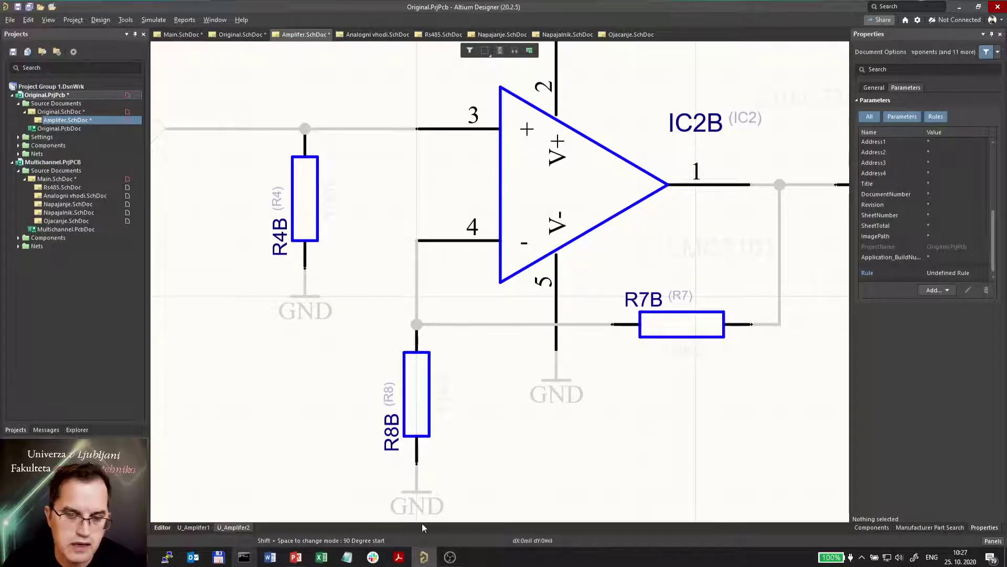
pyautogui.click(163, 527)
# Step: Open Original.SchDoc, then the Multichannel project's Main.SchDoc block design
pyautogui.doubleClick(59, 112)
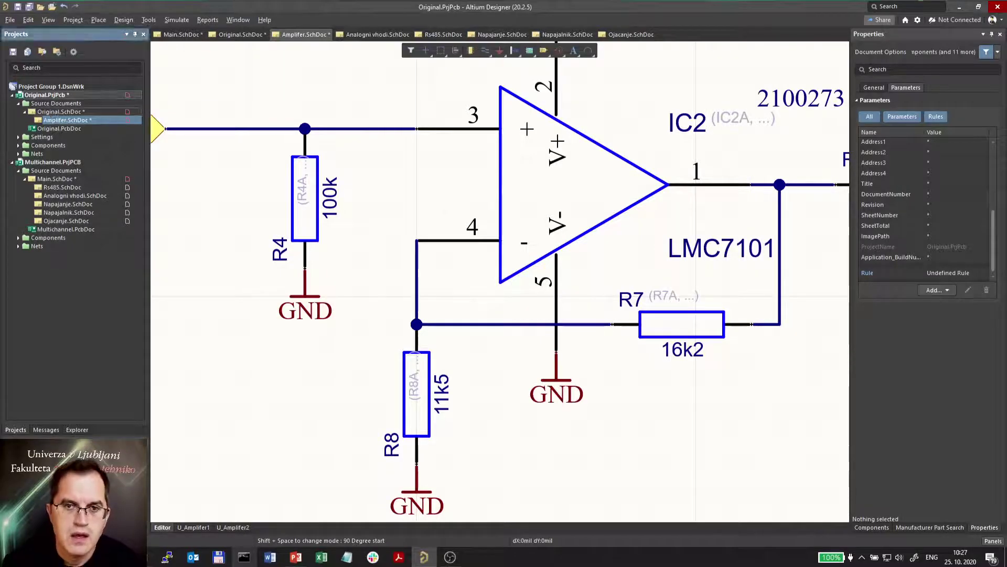
pyautogui.keyDown('ctrl'); pyautogui.scroll(-5, 312, 188); pyautogui.keyUp('ctrl')
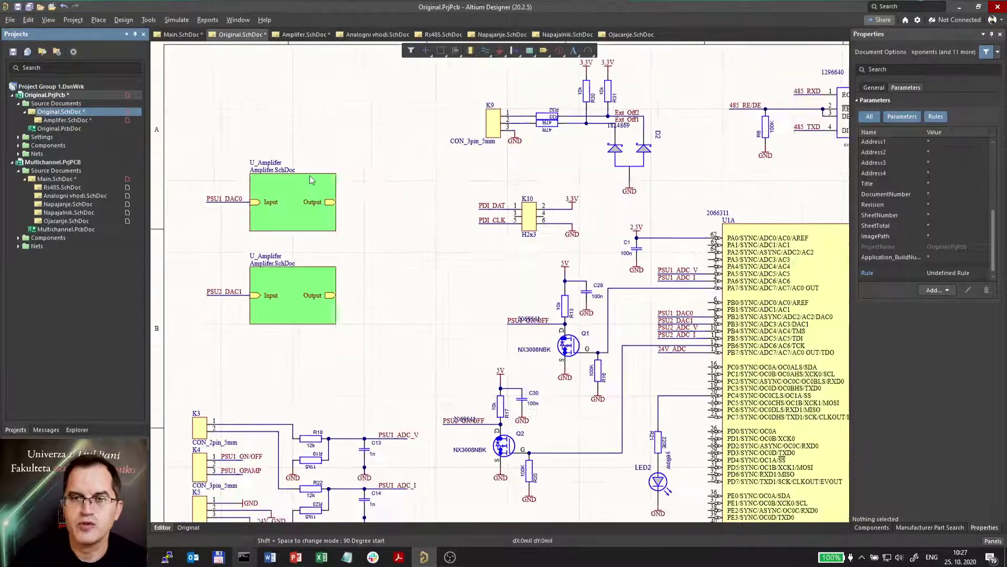
pyautogui.scroll(-2, 281, 323)
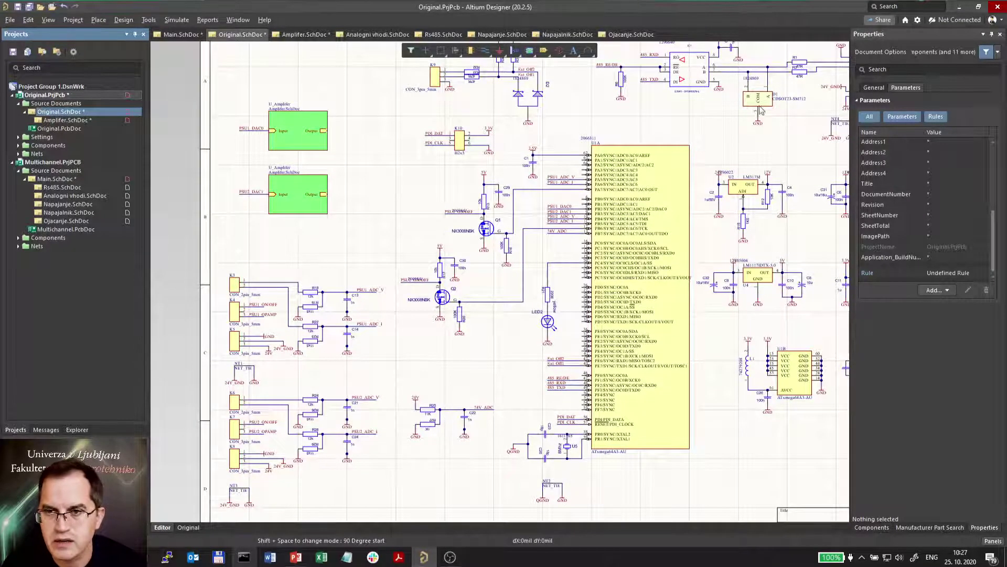
pyautogui.moveTo(762, 115); pyautogui.dragTo(654, 155, button='right')
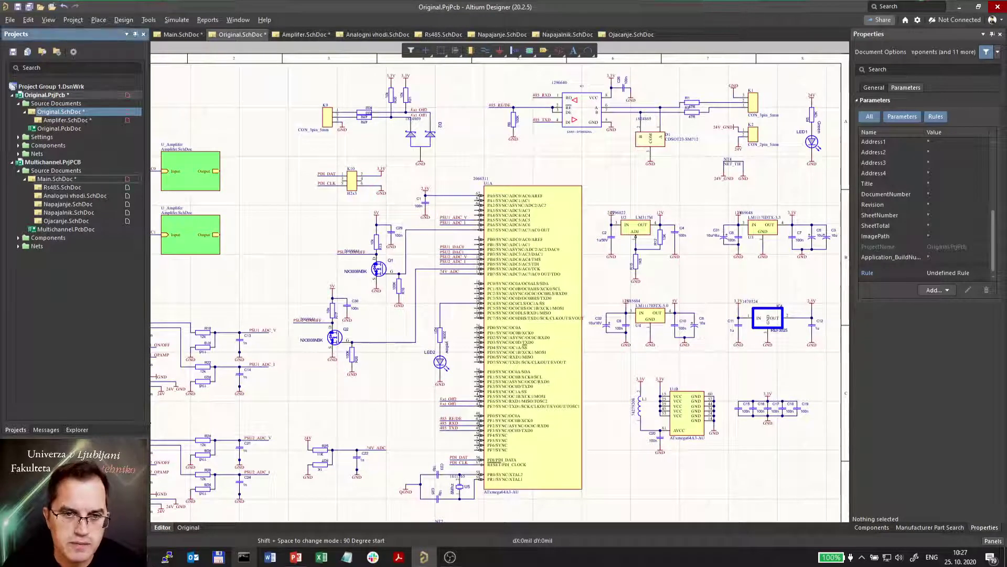
pyautogui.click(56, 180)
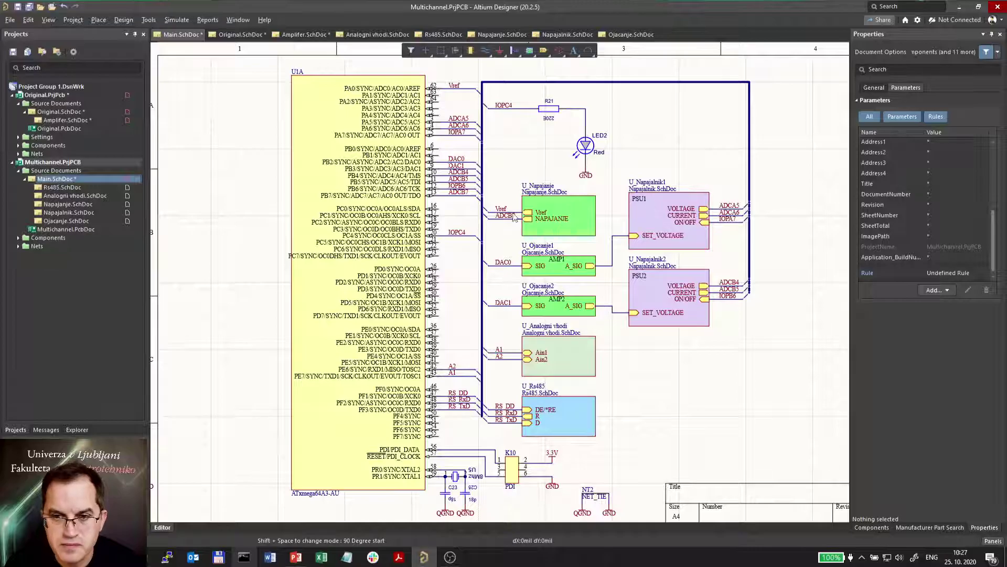
pyautogui.keyDown('ctrl'); pyautogui.scroll(1, 666, 438); pyautogui.keyUp('ctrl')
pyautogui.click(335, 171)
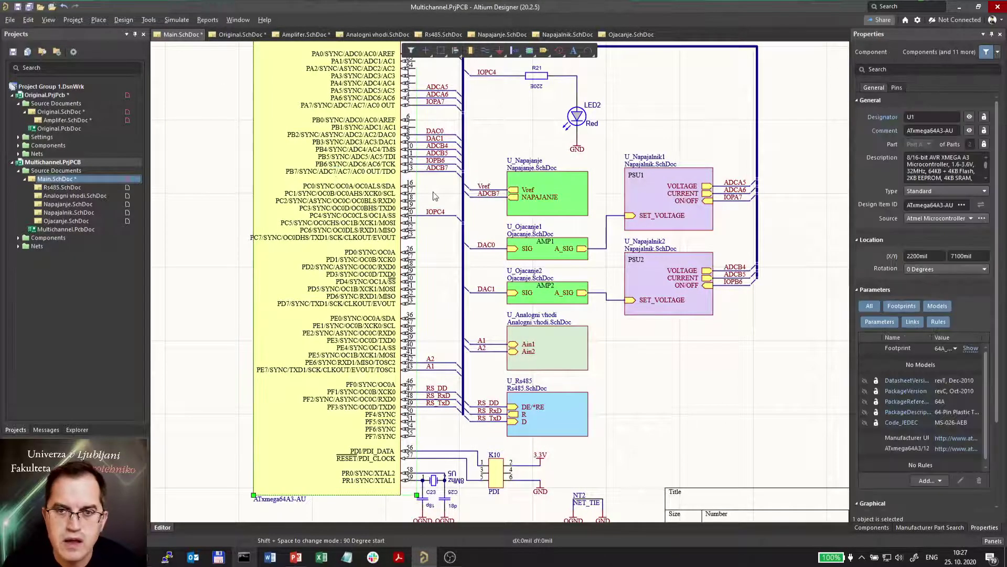
pyautogui.scroll(2, 464, 375)
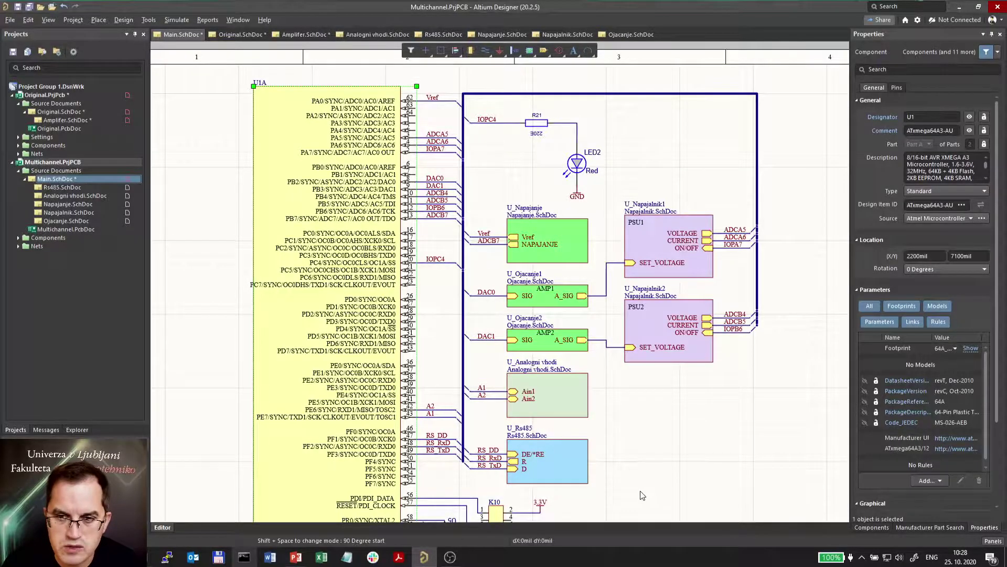
pyautogui.keyDown('ctrl'); pyautogui.scroll(1, 641, 492); pyautogui.keyUp('ctrl')
pyautogui.keyDown('ctrl'); pyautogui.scroll(1, 641, 491); pyautogui.keyUp('ctrl')
pyautogui.click(516, 441)
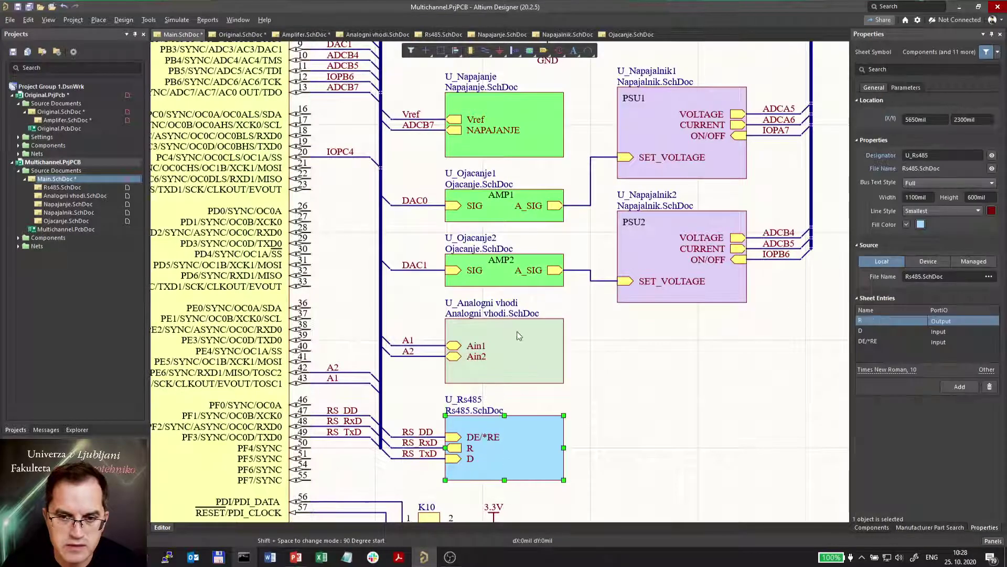
pyautogui.click(499, 277)
pyautogui.click(536, 112)
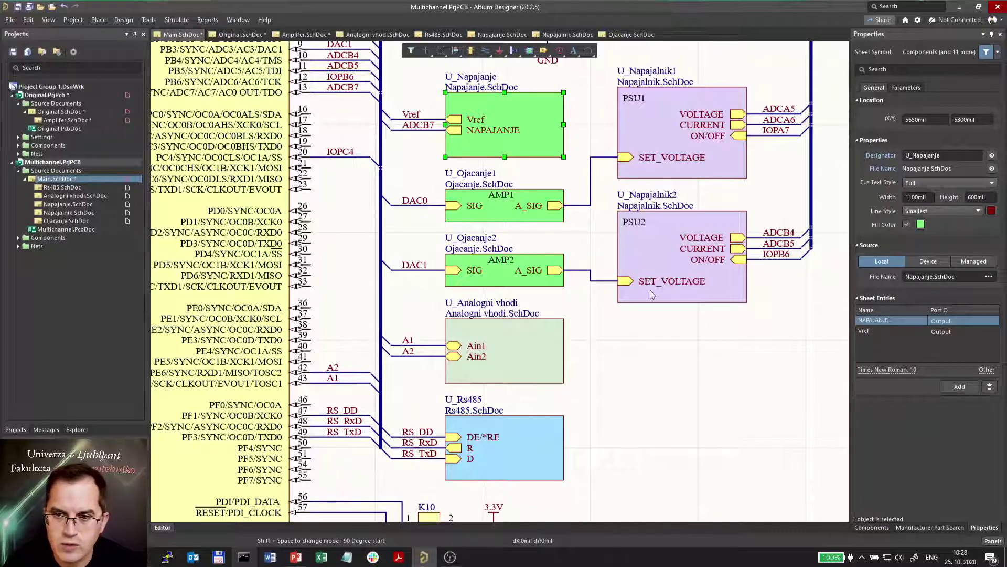
pyautogui.keyDown('ctrl'); pyautogui.scroll(-3, 747, 388); pyautogui.keyUp('ctrl')
# Step: Change the U_Analogni vhodi sheet symbol's fill from pale green to magenta
pyautogui.moveTo(739, 383); pyautogui.dragTo(719, 348, button='right')
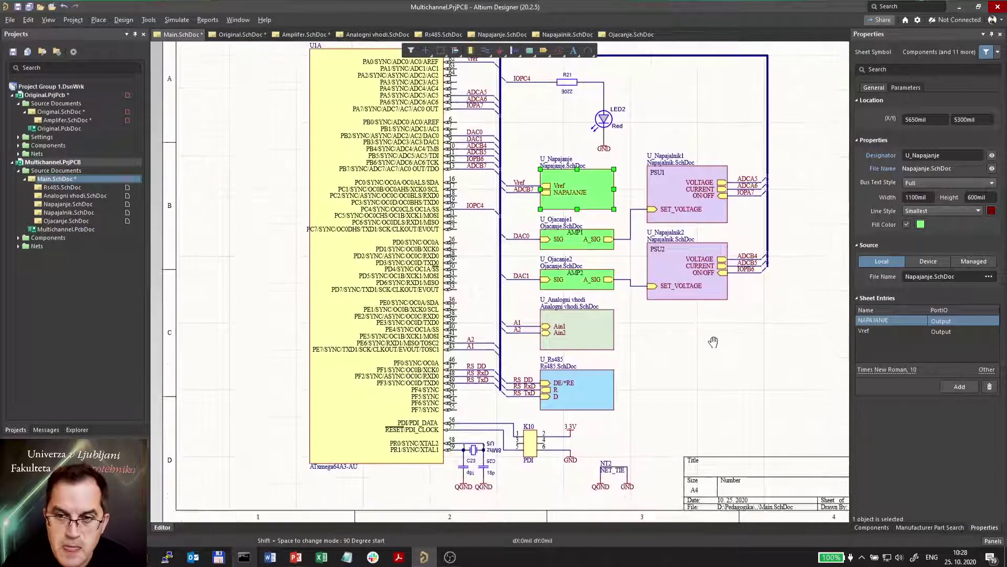
pyautogui.click(590, 330)
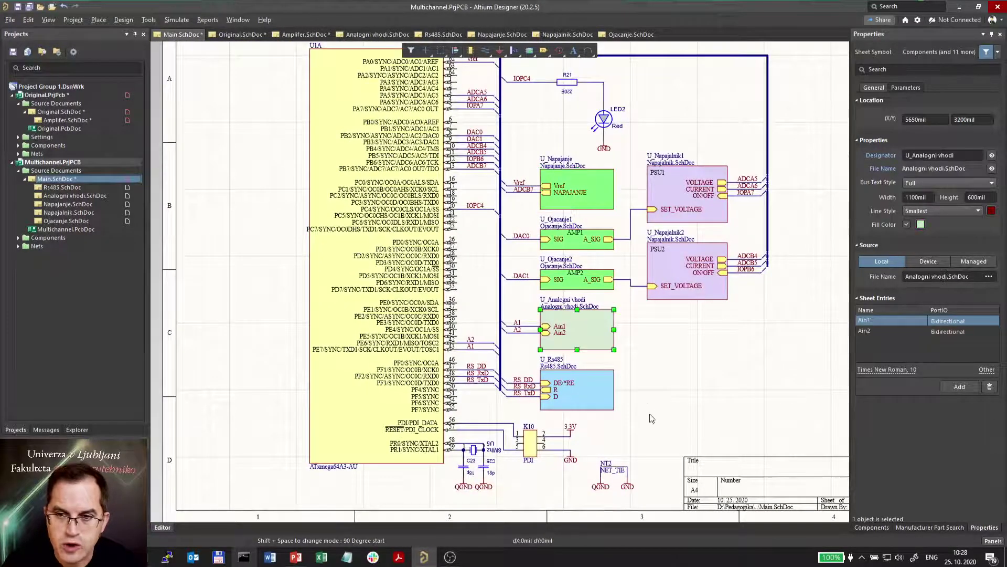
pyautogui.click(919, 226)
pyautogui.click(874, 265)
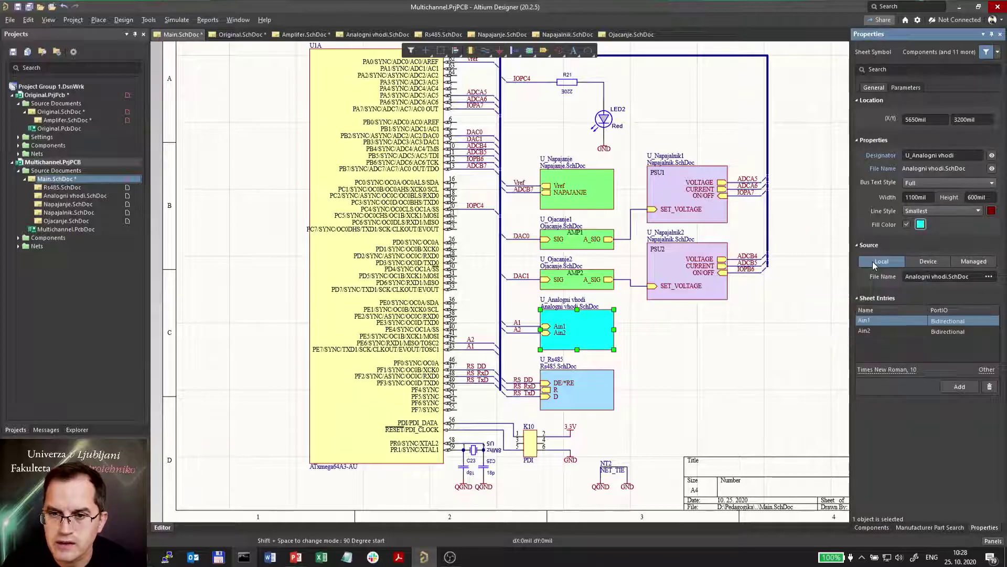
pyautogui.click(921, 224)
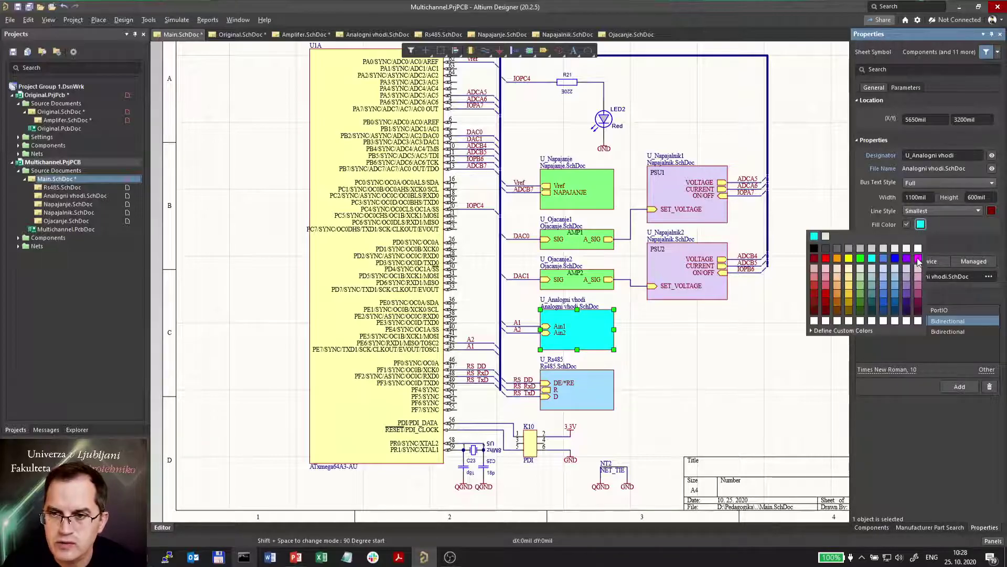
pyautogui.click(917, 262)
pyautogui.click(720, 428)
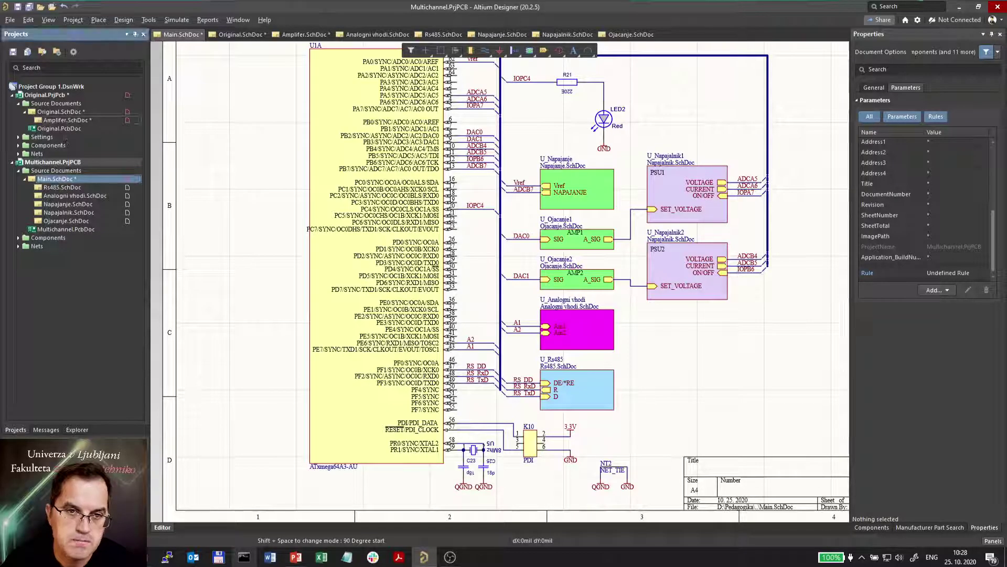
# Step: Switch from Amplifer.SchDoc to the Original.SchDoc top sheet
pyautogui.doubleClick(65, 120)
pyautogui.keyDown('ctrl'); pyautogui.scroll(-4, 356, 321); pyautogui.keyUp('ctrl')
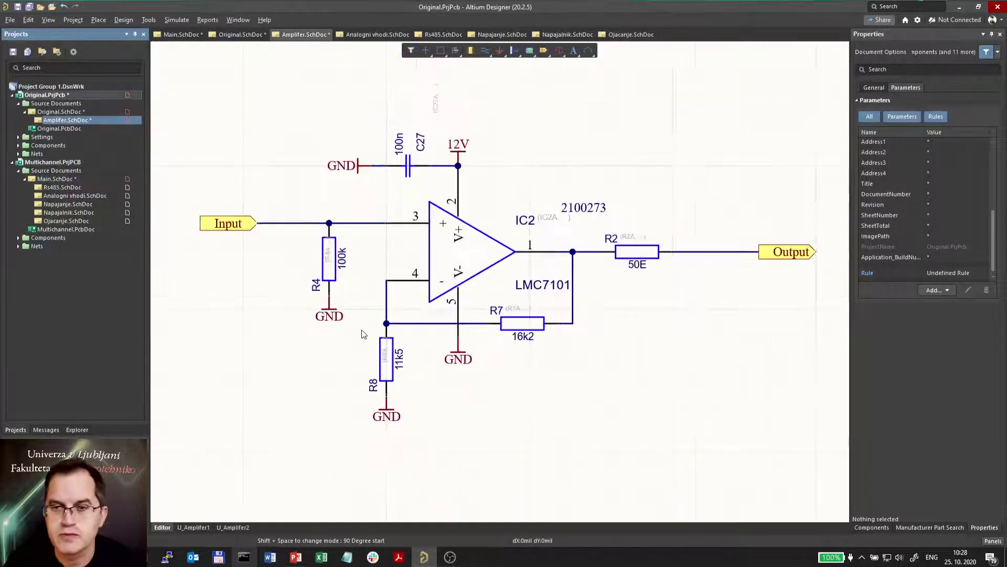
pyautogui.doubleClick(58, 111)
pyautogui.keyDown('ctrl'); pyautogui.scroll(-3, 464, 193); pyautogui.keyUp('ctrl')
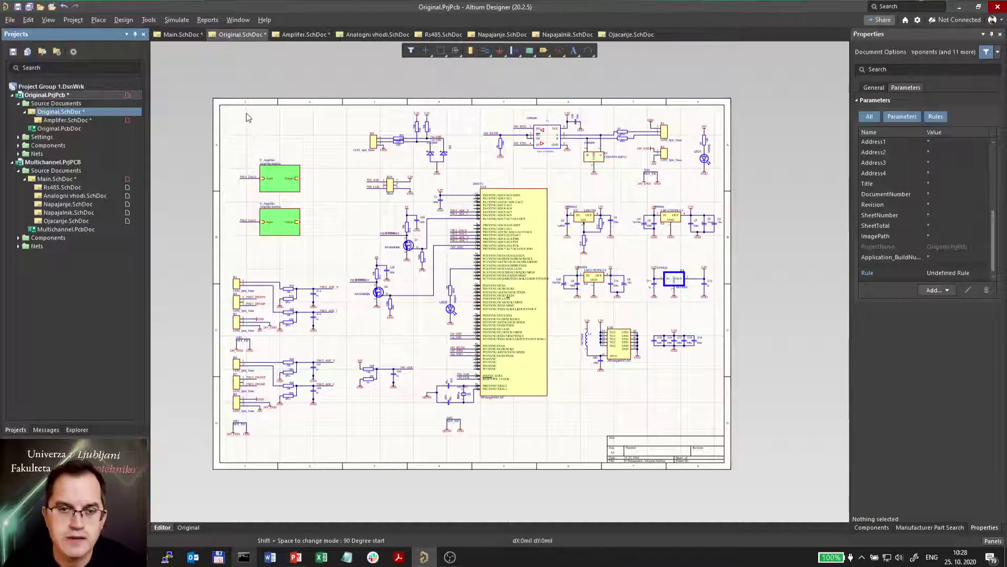
pyautogui.keyDown('ctrl'); pyautogui.scroll(2, 246, 138); pyautogui.keyUp('ctrl')
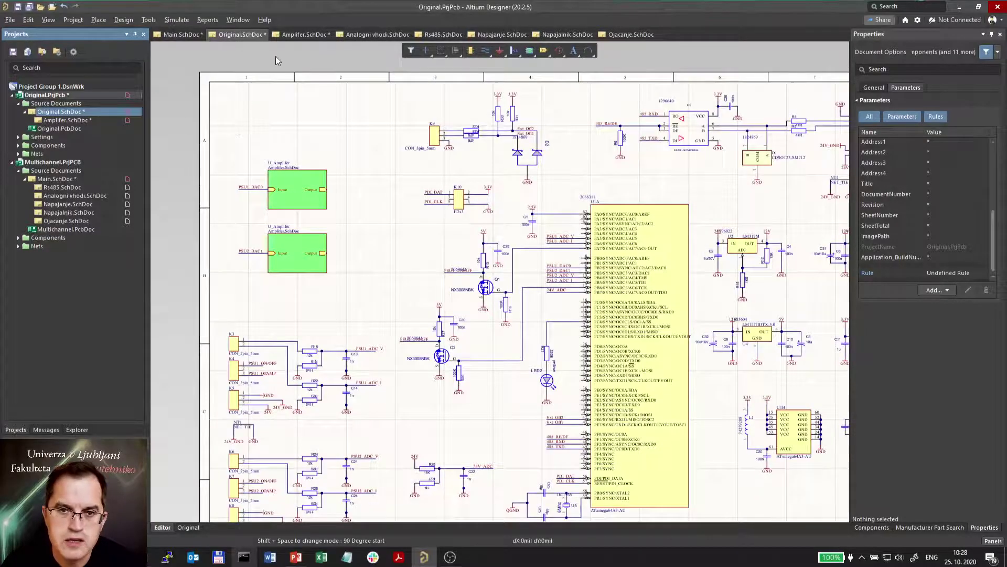
pyautogui.keyDown('ctrl'); pyautogui.scroll(2, 273, 79); pyautogui.keyUp('ctrl')
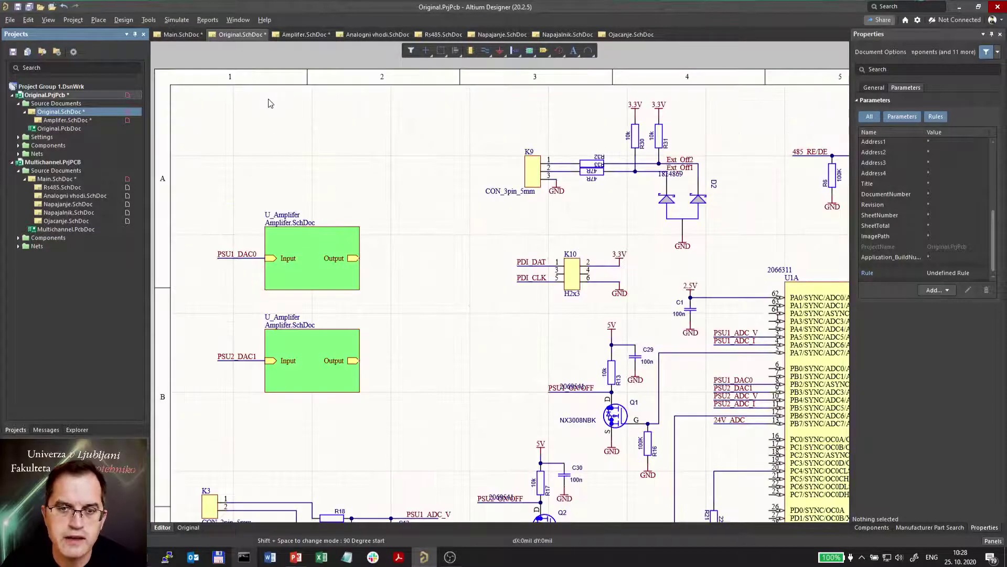
# Step: Draw a new 1400×600 mil sheet symbol above the two U_Amplifer blocks
pyautogui.rightClick(533, 53)
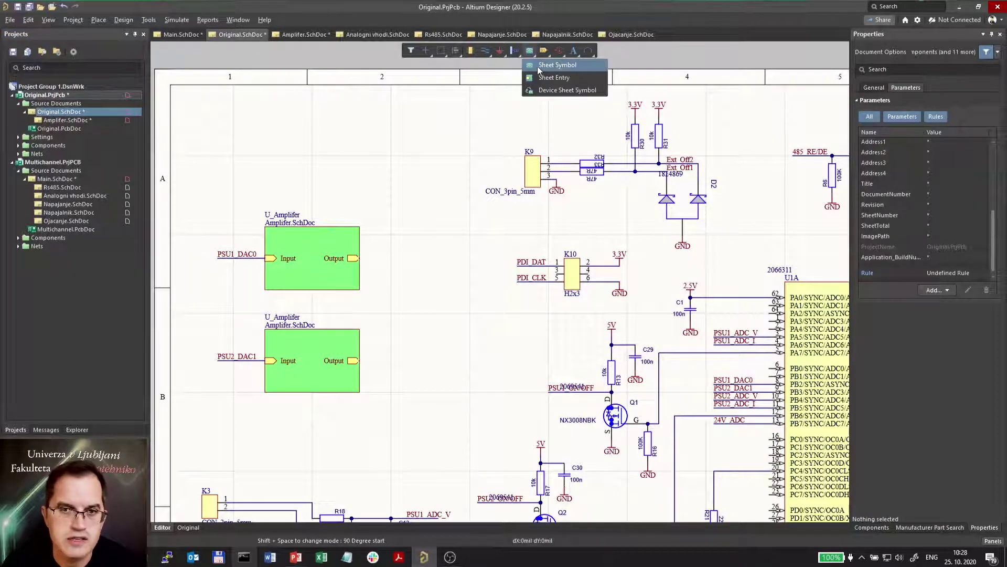
pyautogui.click(549, 70)
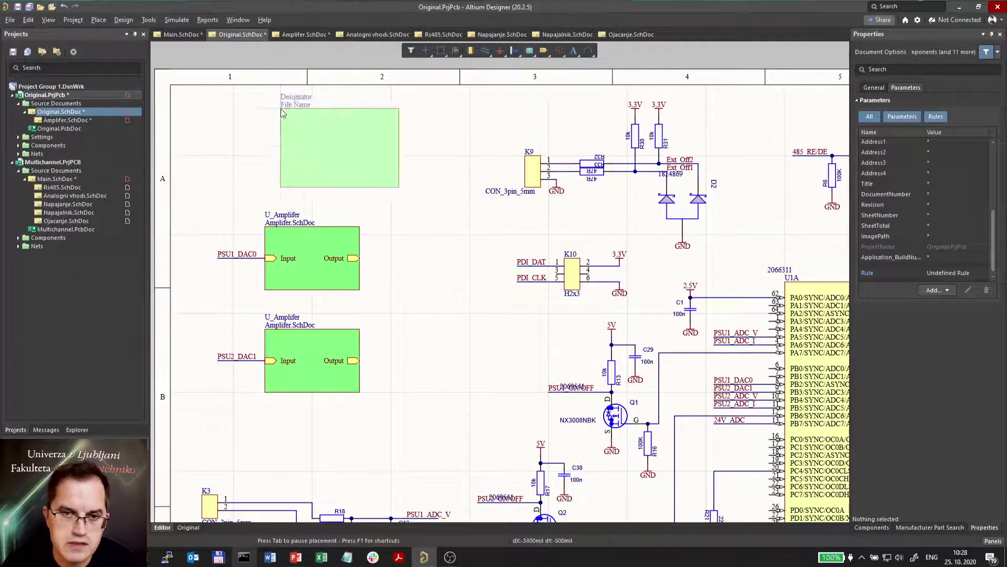
pyautogui.click(256, 107)
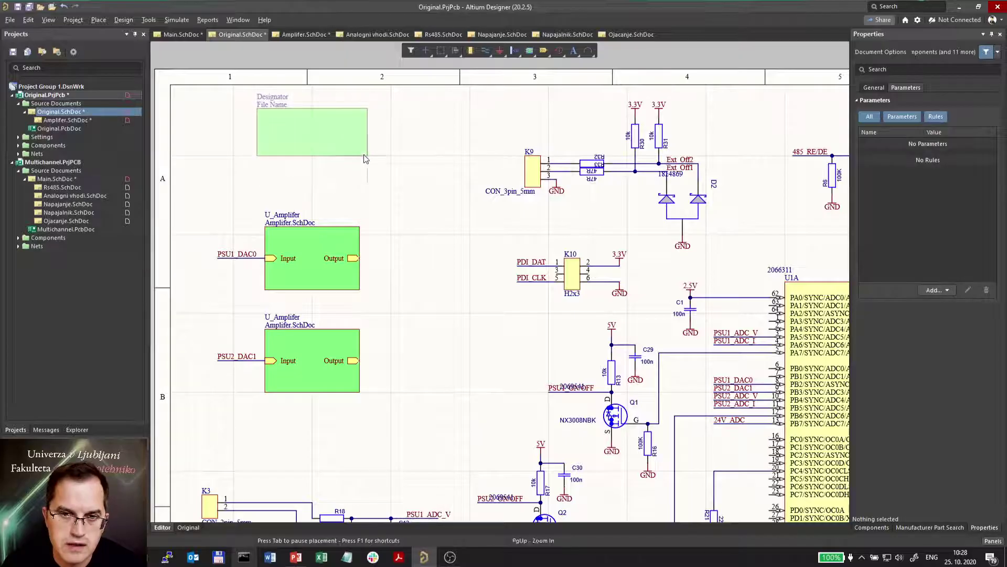
pyautogui.click(368, 155)
pyautogui.press('Escape')
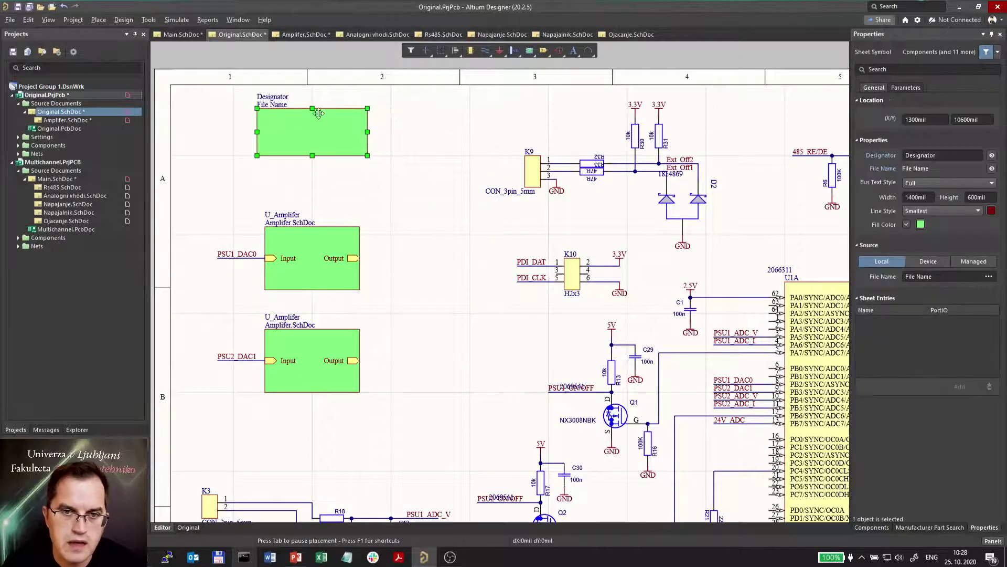
# Step: Add a sheet entry named Output on the new symbol's right border
pyautogui.keyDown('ctrl'); pyautogui.scroll(3, 278, 107); pyautogui.keyUp('ctrl')
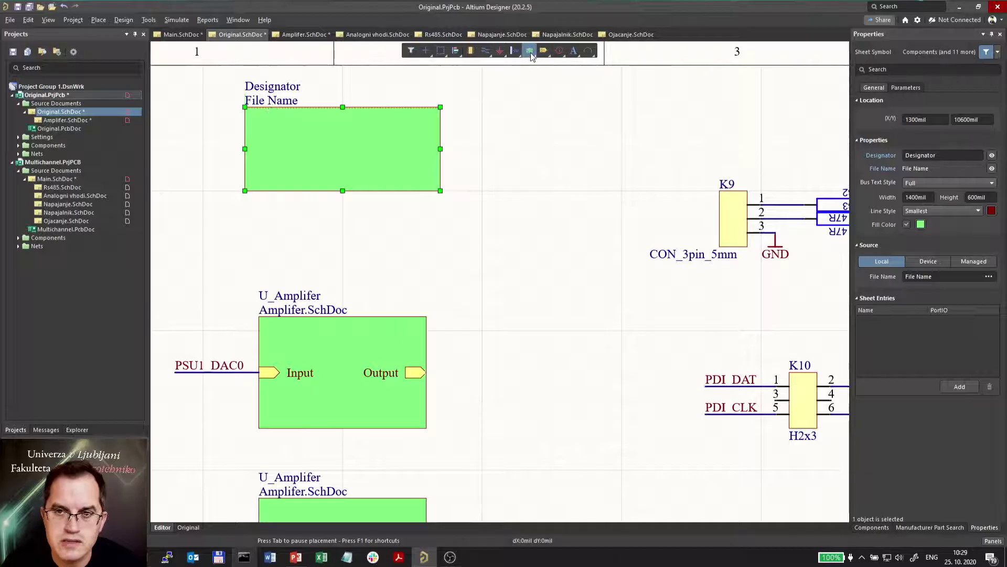
pyautogui.rightClick(531, 51)
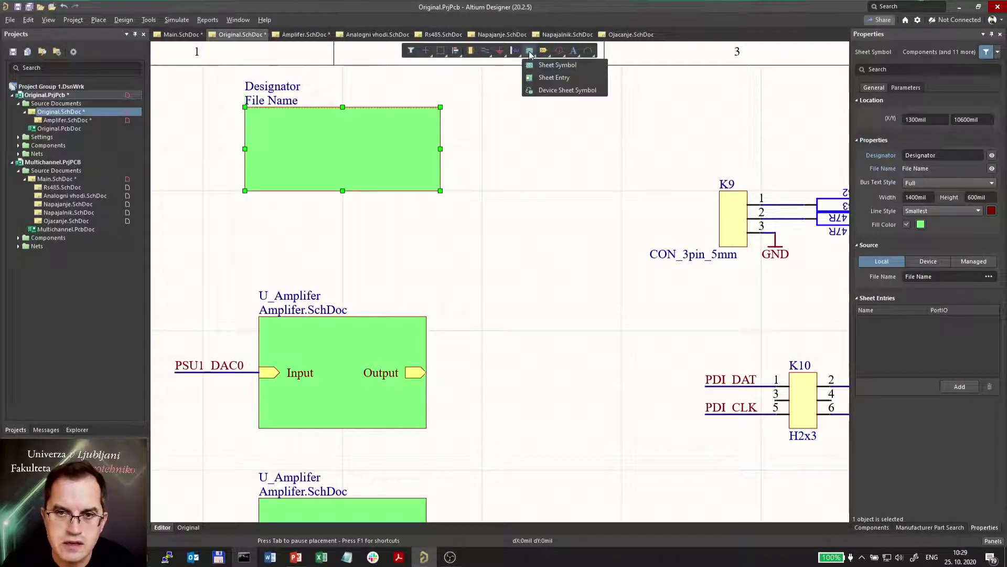
pyautogui.click(546, 78)
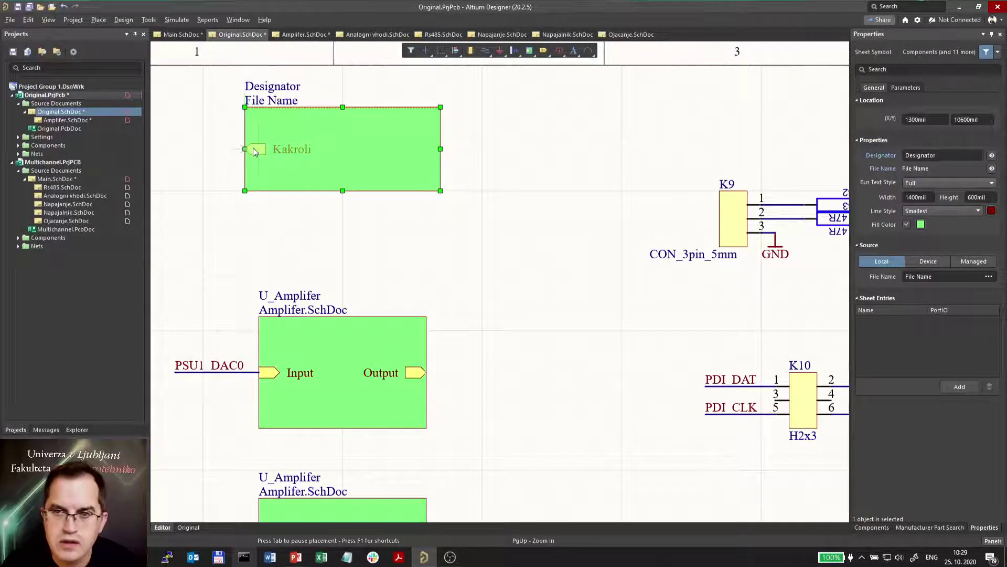
pyautogui.press('Tab')
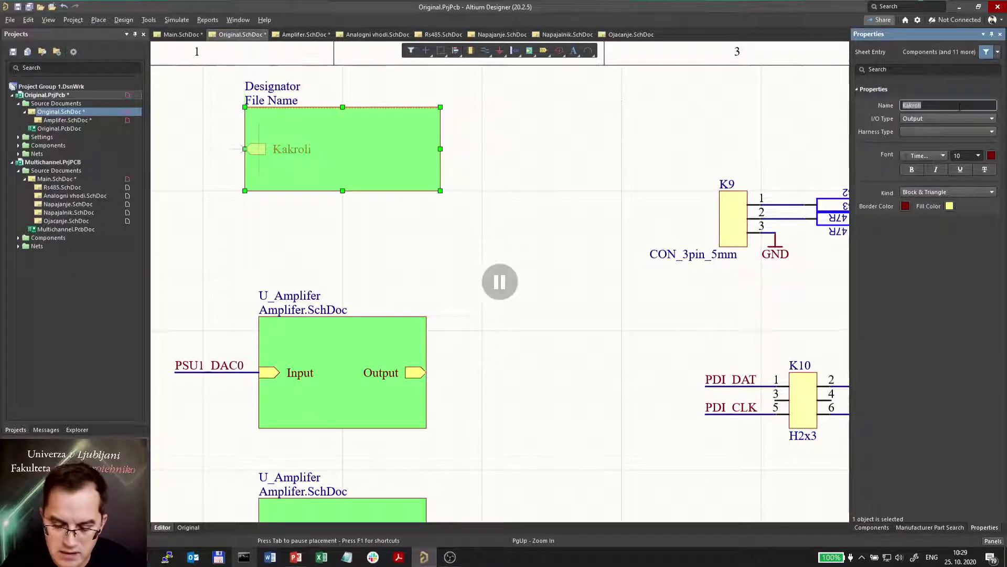
pyautogui.write('OPutput')
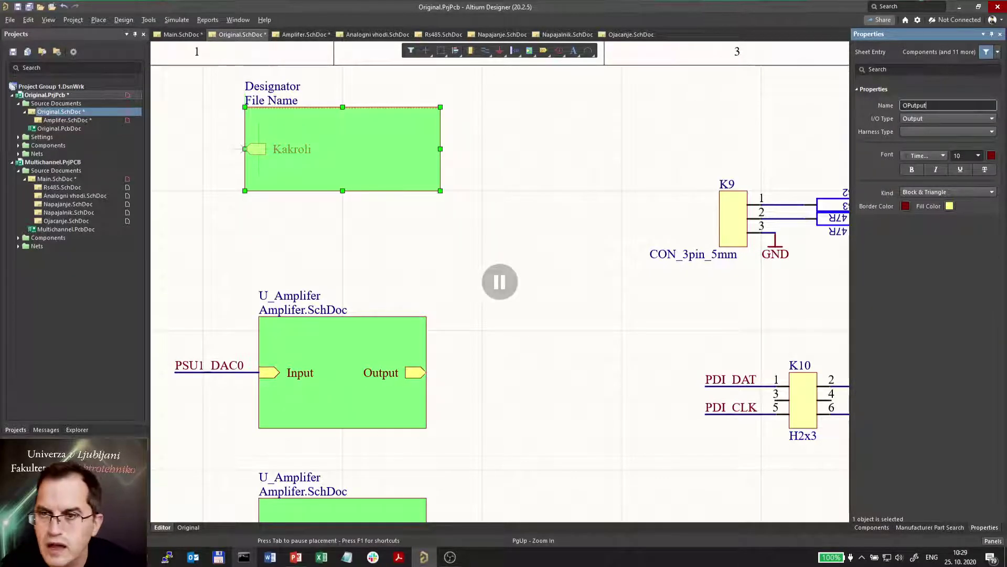
pyautogui.press('Right')
pyautogui.press('Delete')
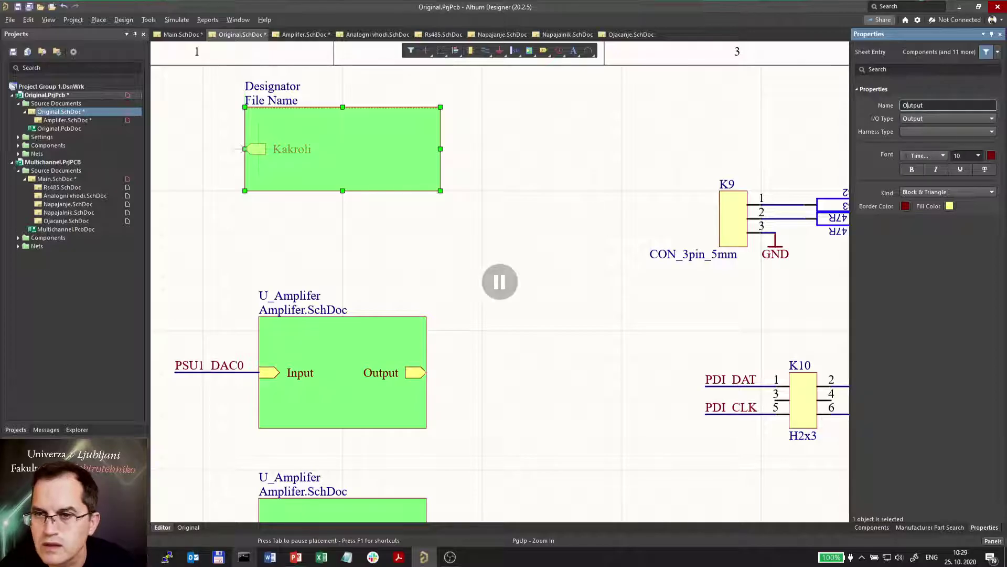
pyautogui.click(499, 282)
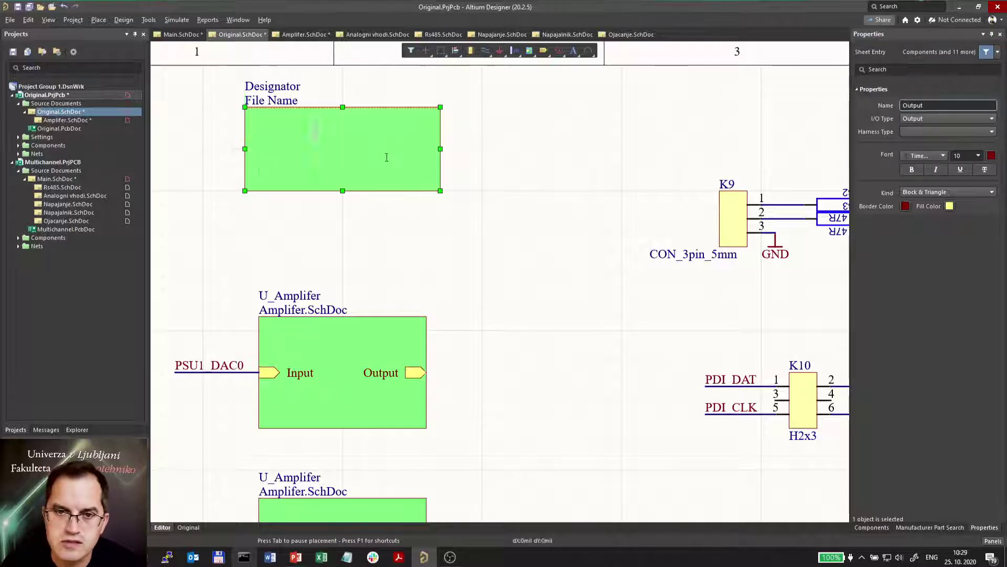
pyautogui.click(437, 150)
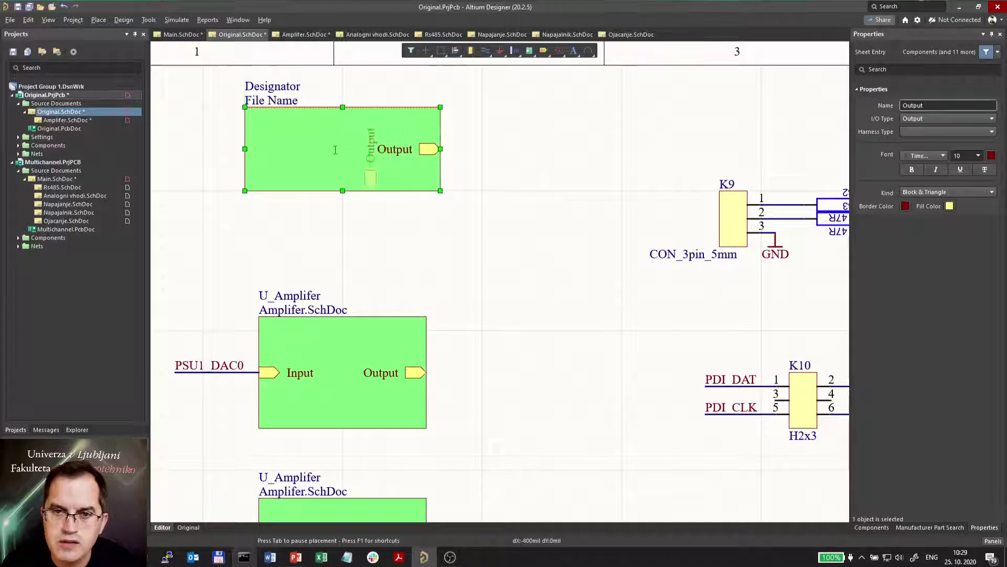
# Step: Add Input-direction entries Input1 and Input2 on the symbol's left border
pyautogui.press('Tab')
pyautogui.write('Input')
pyautogui.press('Tab')
pyautogui.press('Up')
pyautogui.press('Down')
pyautogui.press('Return')
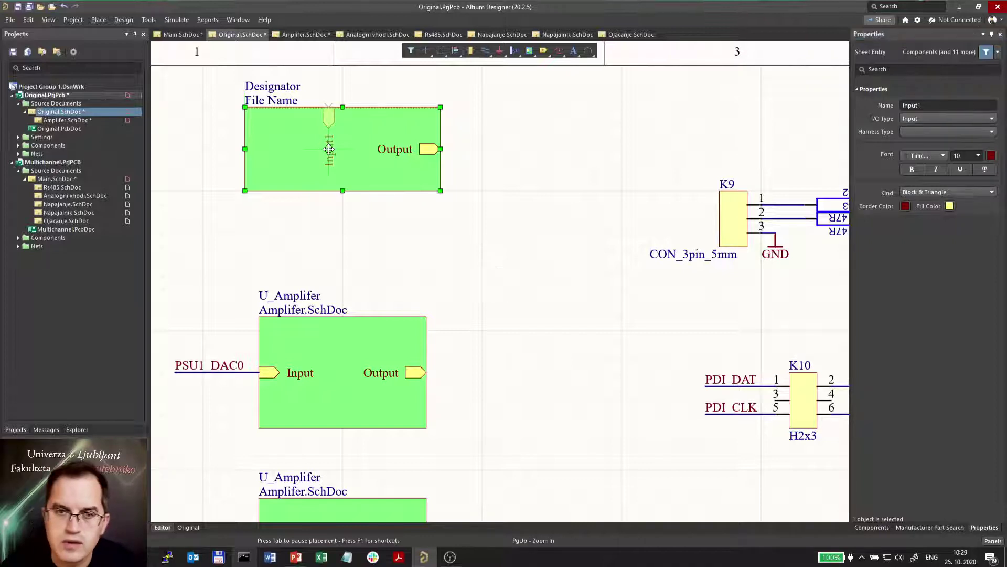
pyautogui.click(254, 134)
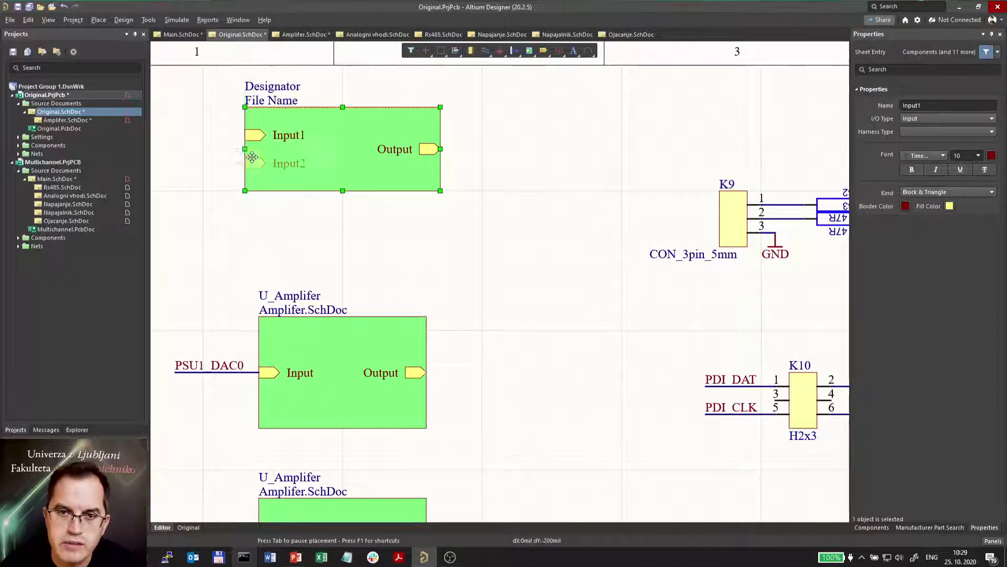
pyautogui.click(253, 164)
pyautogui.rightClick(344, 166)
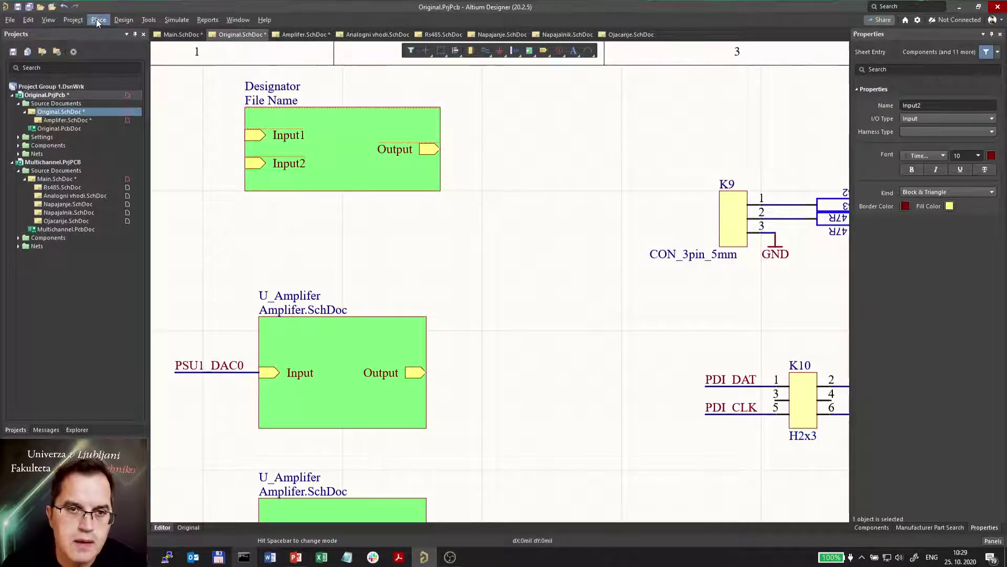
# Step: Run Create Sheet From Sheet Symbol on the Designator symbol to produce File Name.SchDoc
pyautogui.click(126, 20)
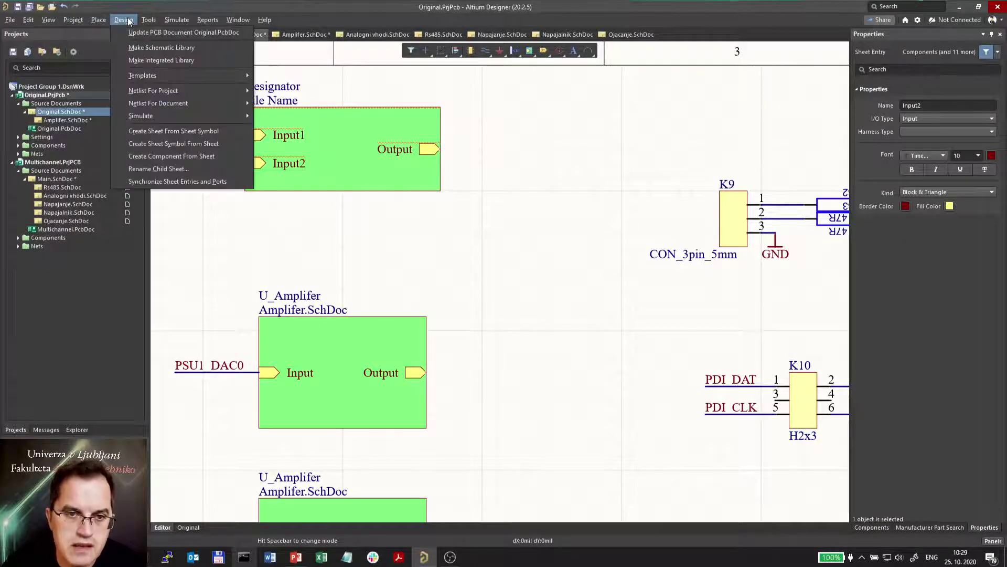
pyautogui.click(190, 132)
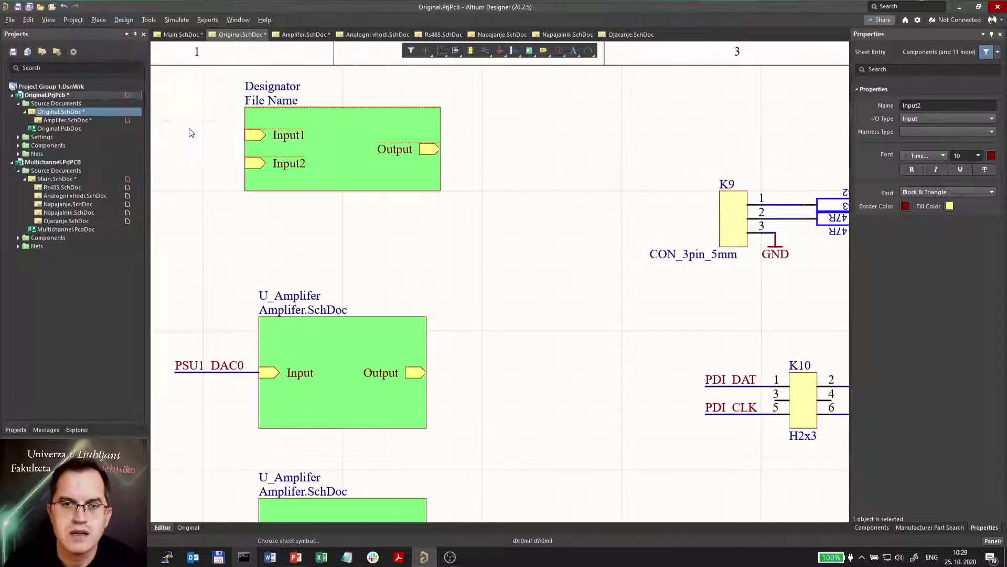
pyautogui.click(334, 144)
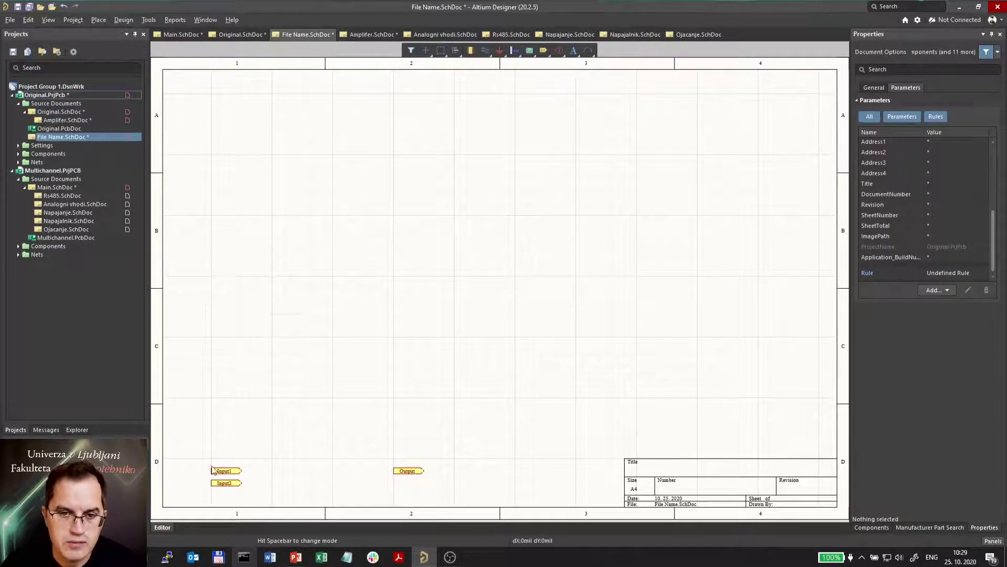
# Step: Arrange Input1 and Input2 on the left and Output on the right of the child sheet
pyautogui.keyDown('ctrl'); pyautogui.scroll(1, 223, 514); pyautogui.keyUp('ctrl')
pyautogui.keyDown('ctrl'); pyautogui.scroll(1, 223, 513); pyautogui.keyUp('ctrl')
pyautogui.moveTo(223, 450); pyautogui.dragTo(320, 154)
pyautogui.moveTo(230, 467); pyautogui.dragTo(335, 242)
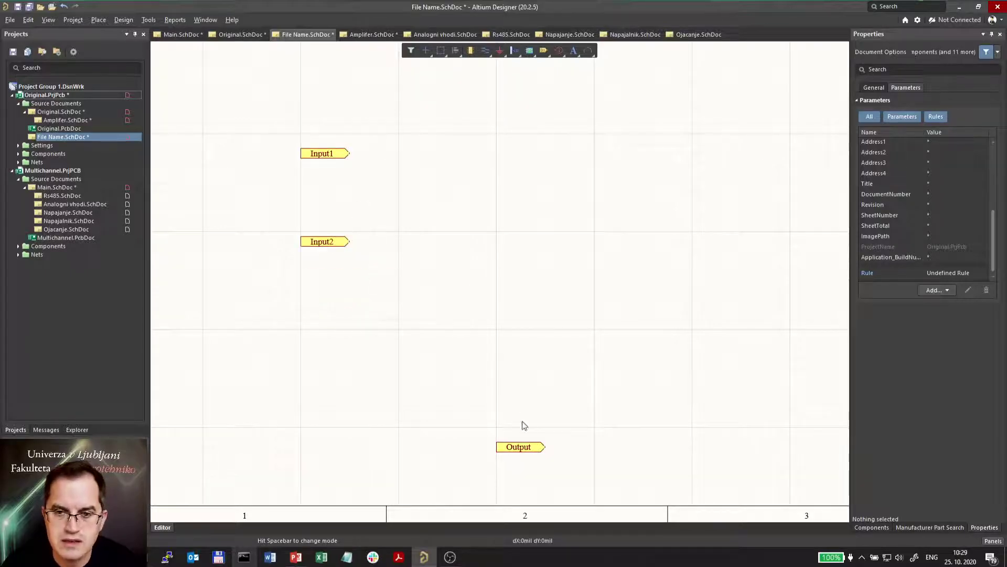
pyautogui.moveTo(527, 452); pyautogui.dragTo(724, 208)
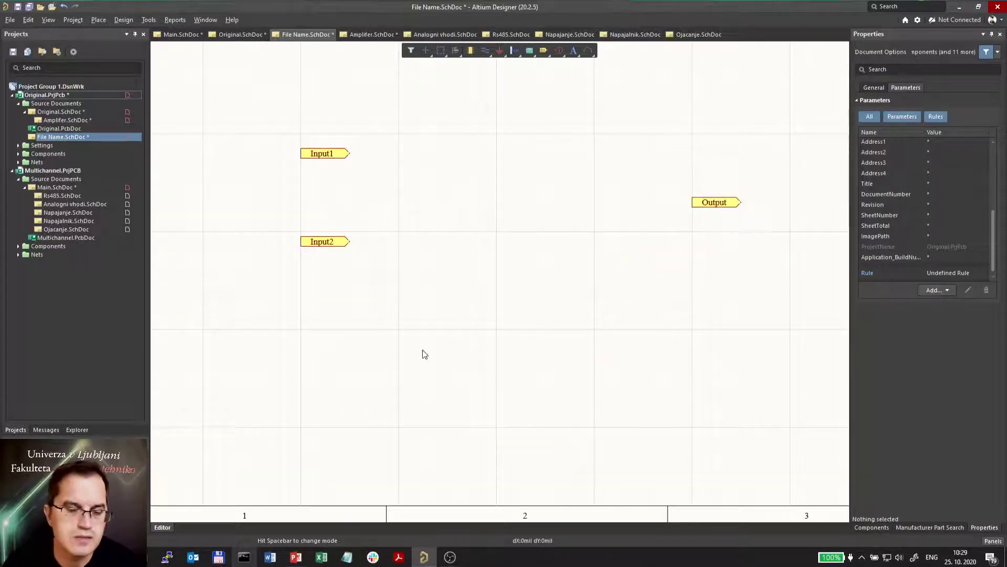
# Step: Duplicate the Input2 port below itself and rename the copy Input3
pyautogui.keyDown('ctrl'); pyautogui.scroll(-3, 287, 437); pyautogui.keyUp('ctrl')
pyautogui.keyDown('ctrl'); pyautogui.scroll(5, 278, 323); pyautogui.keyUp('ctrl')
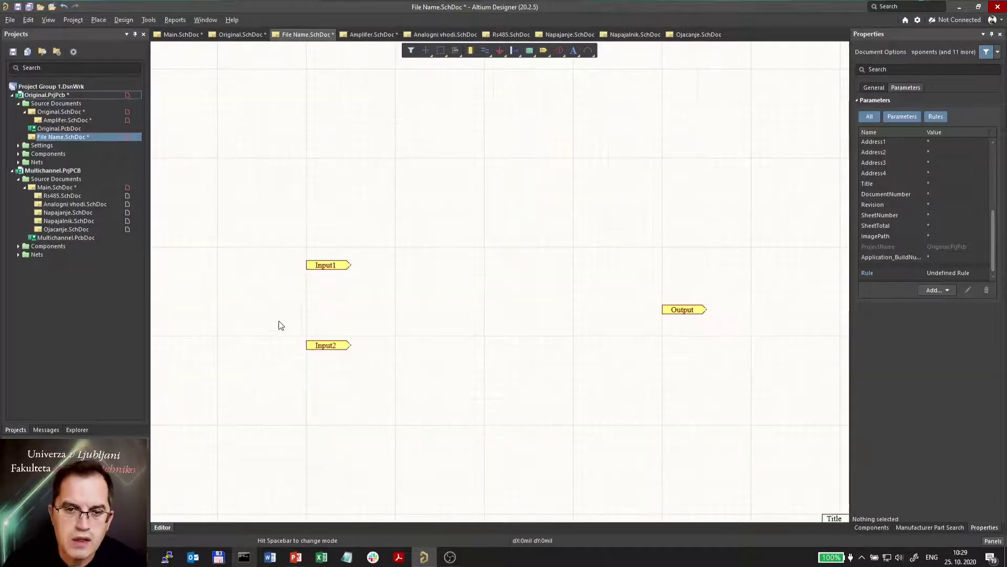
pyautogui.click(379, 364)
pyautogui.moveTo(376, 371); pyautogui.dragTo(319, 423)
pyautogui.click(318, 419)
pyautogui.click(358, 414)
pyautogui.click(938, 156)
pyautogui.press('BackSpace')
pyautogui.write('3')
pyautogui.click(603, 326)
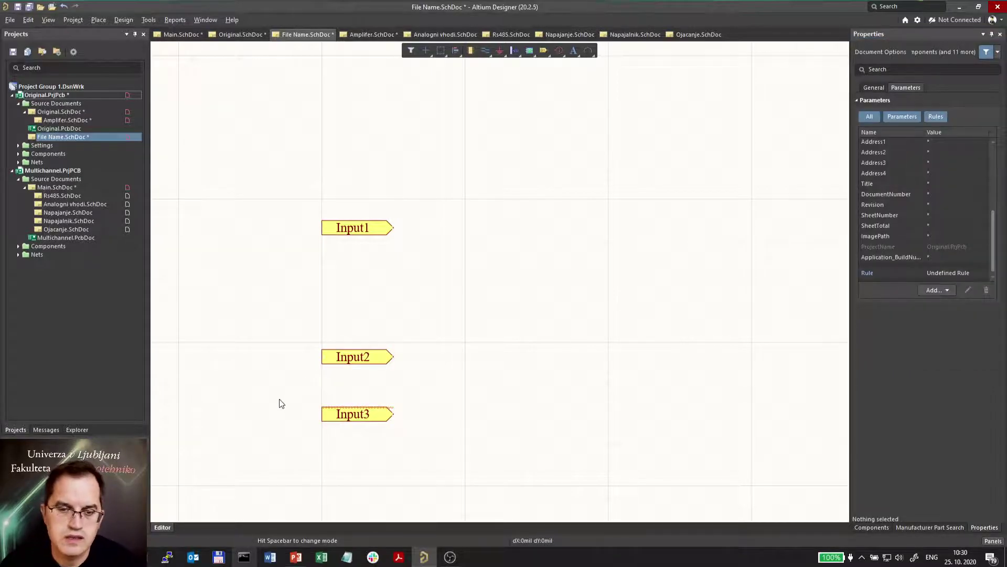
pyautogui.keyDown('ctrl'); pyautogui.scroll(-2, 278, 412); pyautogui.keyUp('ctrl')
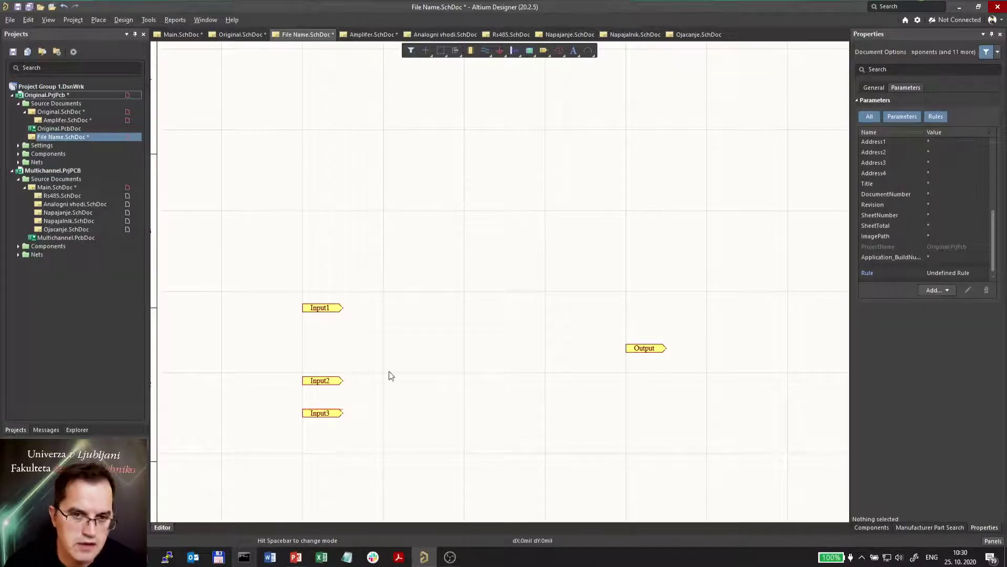
# Step: On Original.SchDoc, synchronize the Designator symbol, placing a new Input3 entry below Input2
pyautogui.doubleClick(61, 112)
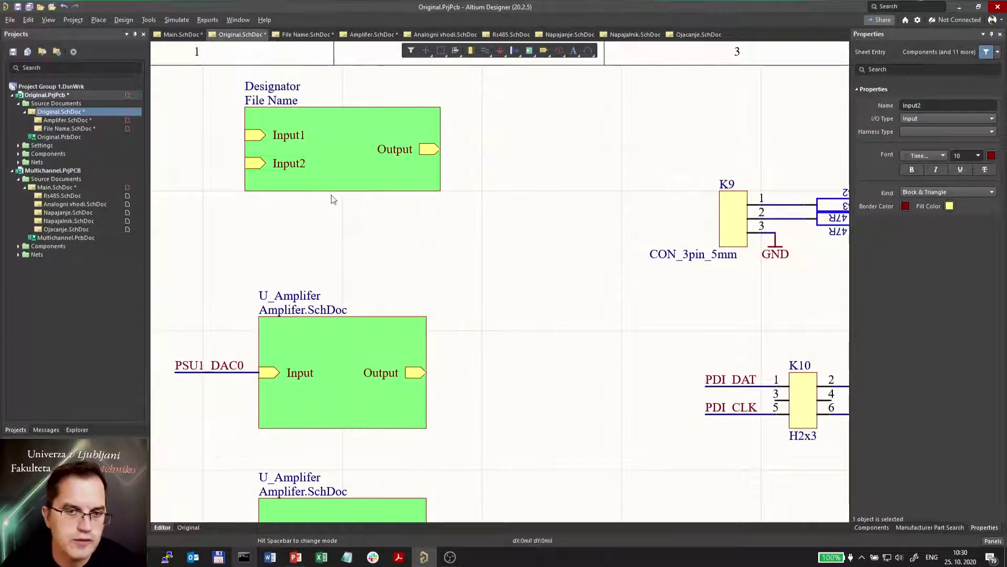
pyautogui.rightClick(337, 141)
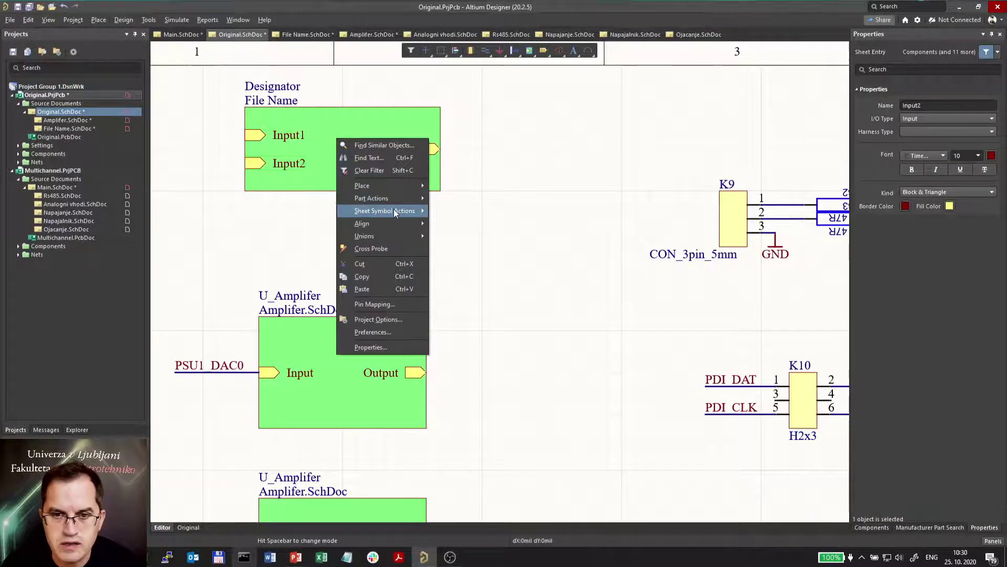
pyautogui.moveTo(393, 209)
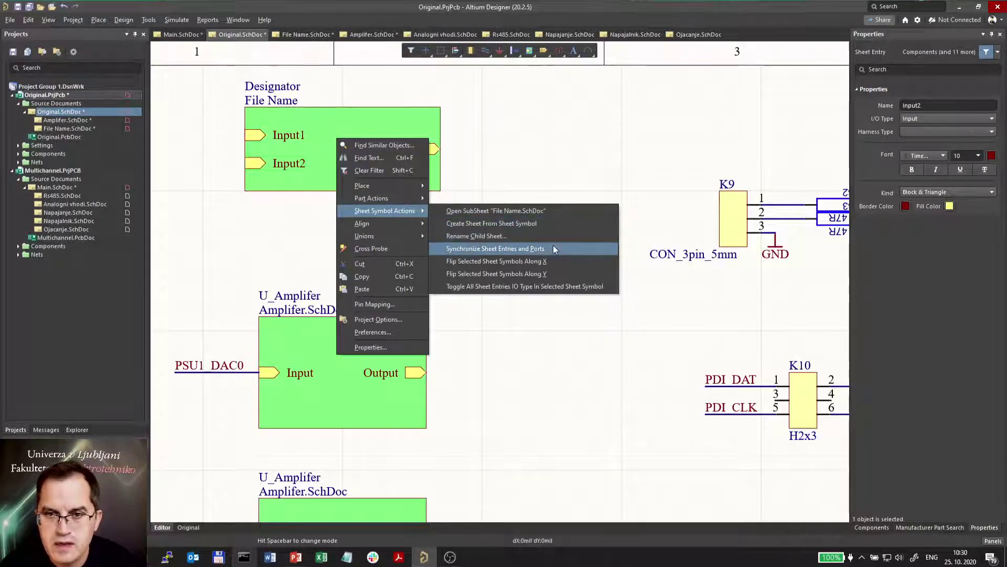
pyautogui.click(508, 250)
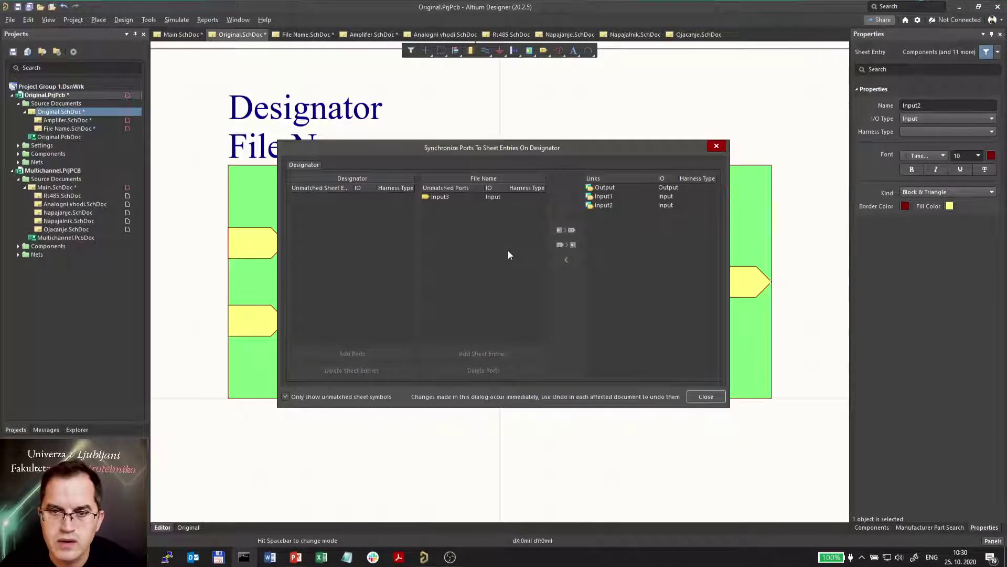
pyautogui.click(431, 197)
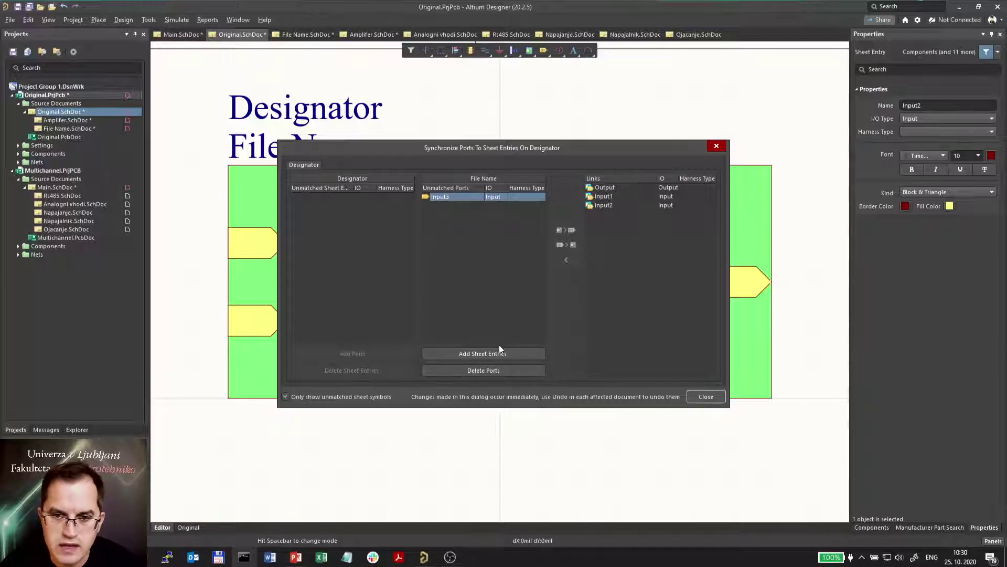
pyautogui.click(455, 355)
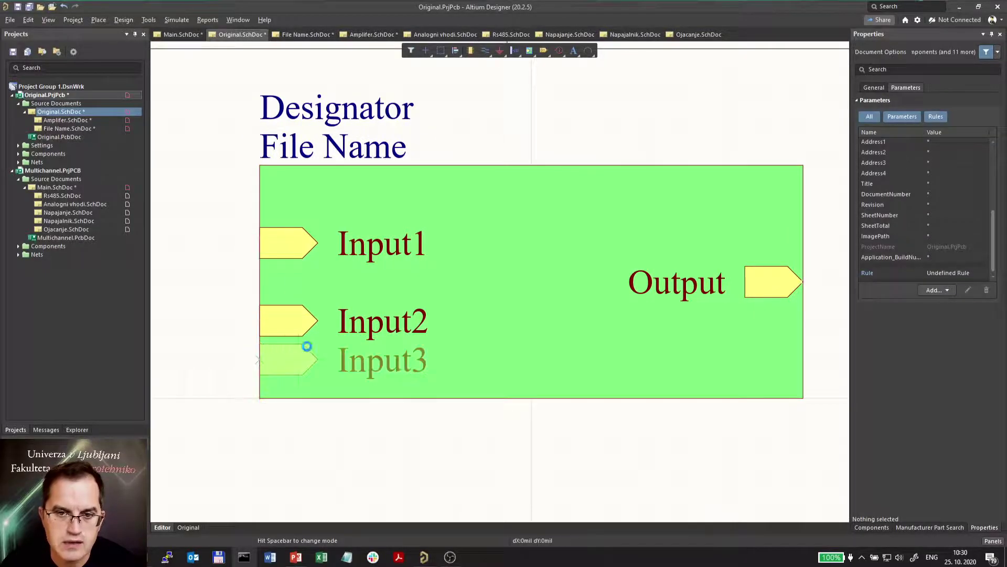
pyautogui.click(300, 341)
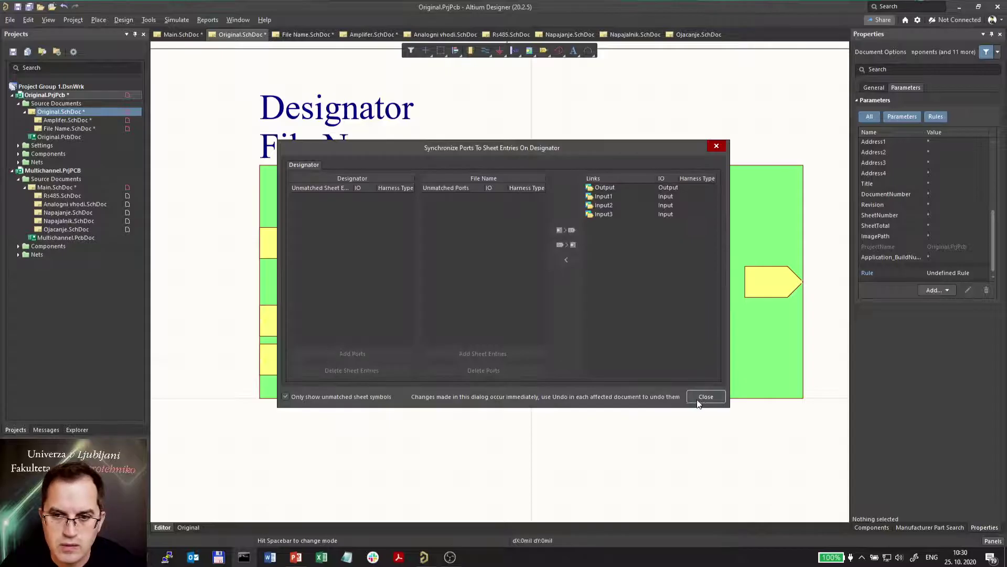
# Step: Move the Input2 entry up and delete the Input3 sheet entry
pyautogui.moveTo(273, 311); pyautogui.dragTo(281, 288)
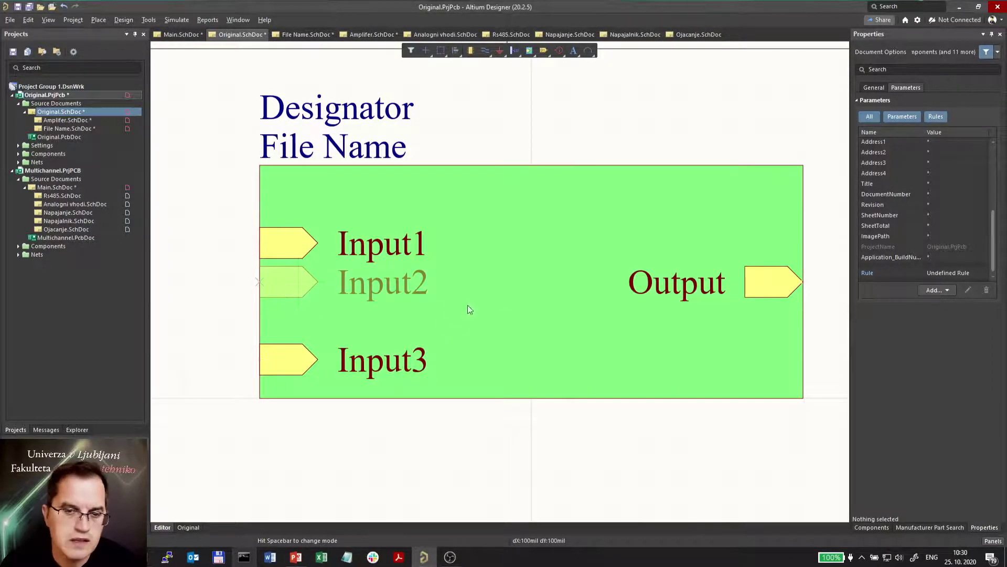
pyautogui.click(354, 374)
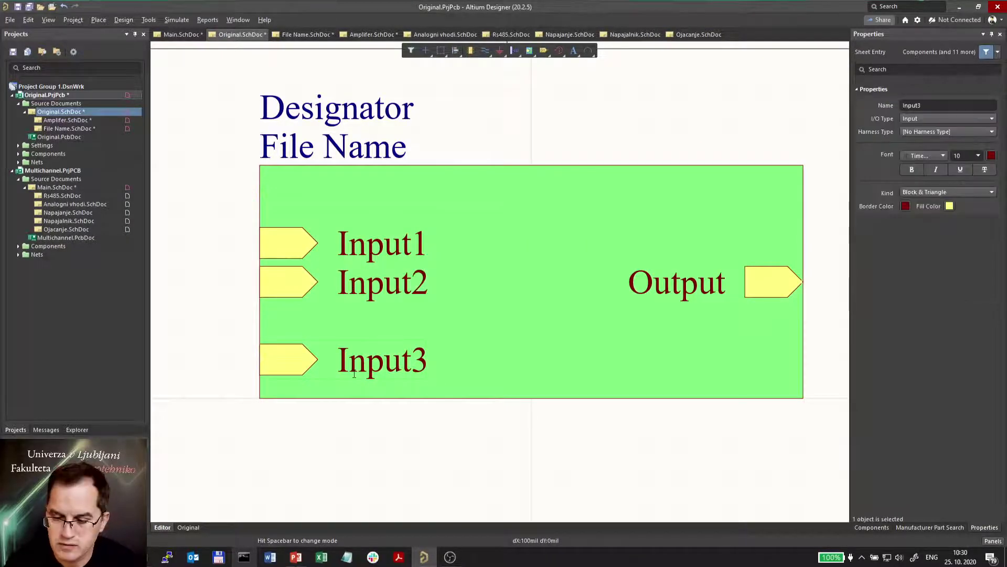
pyautogui.press('Delete')
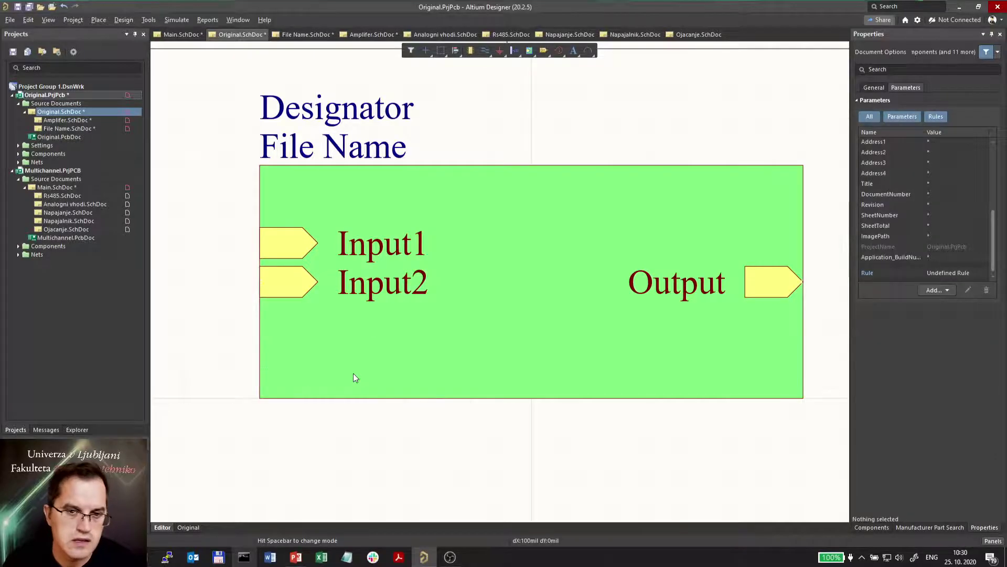
# Step: Synchronize sheet entries and ports, deleting the Input3 port from File Name.SchDoc
pyautogui.click(498, 246)
pyautogui.rightClick(498, 246)
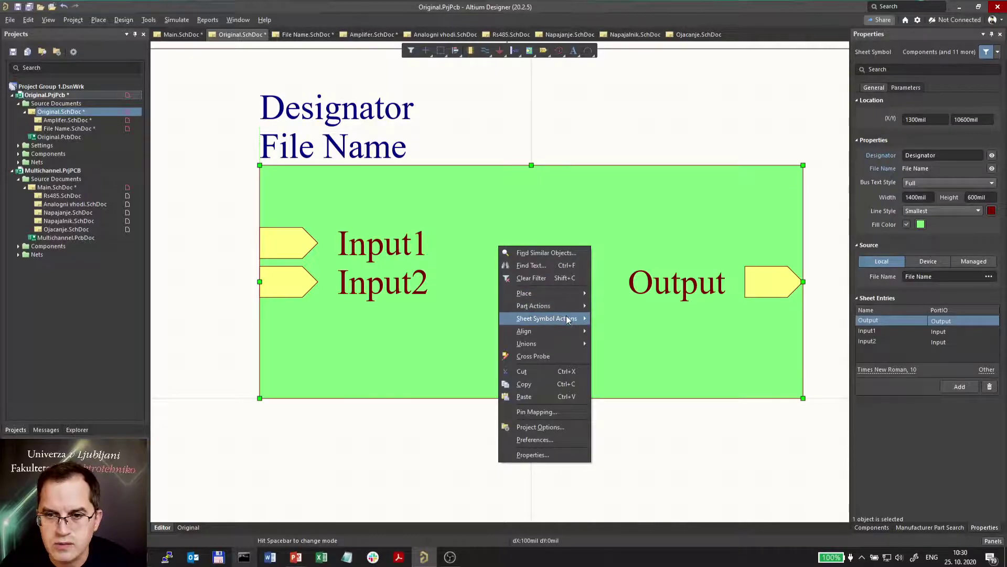
pyautogui.moveTo(567, 320)
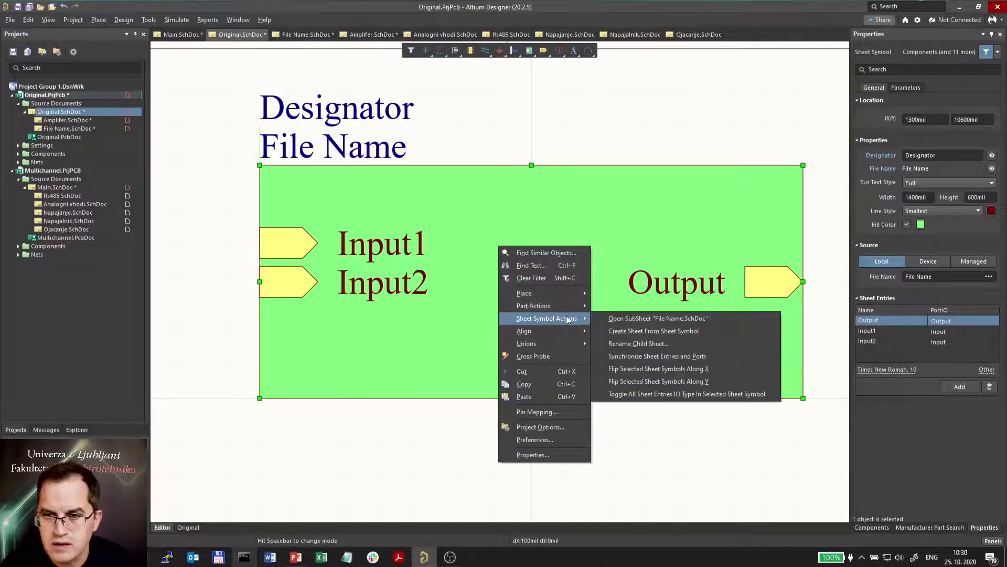
pyautogui.click(676, 356)
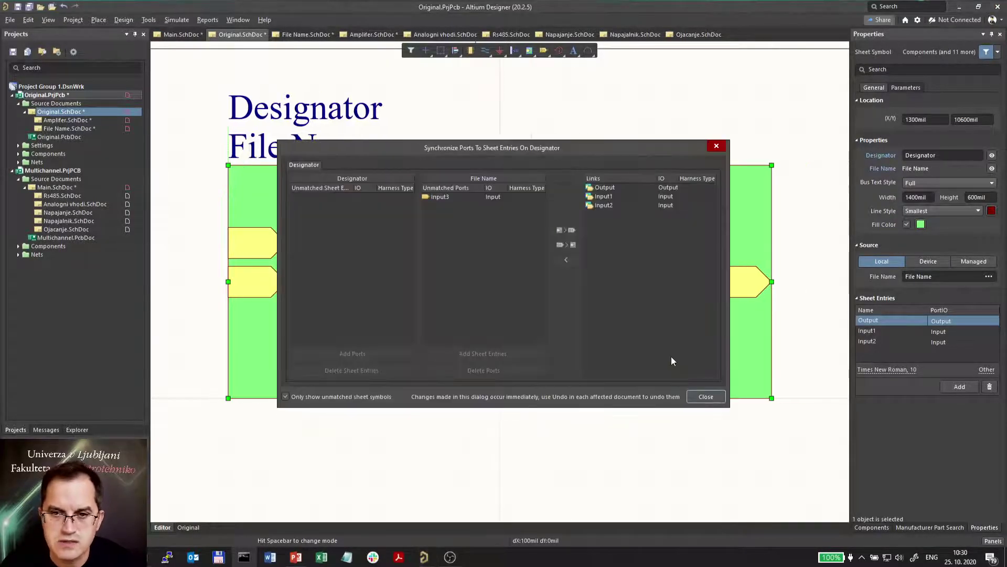
pyautogui.click(438, 198)
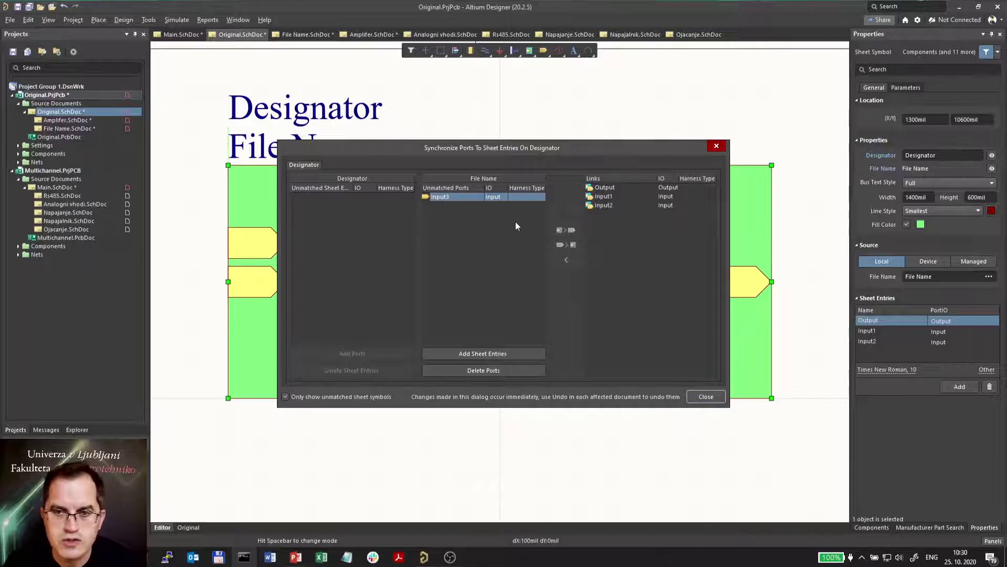
pyautogui.click(493, 373)
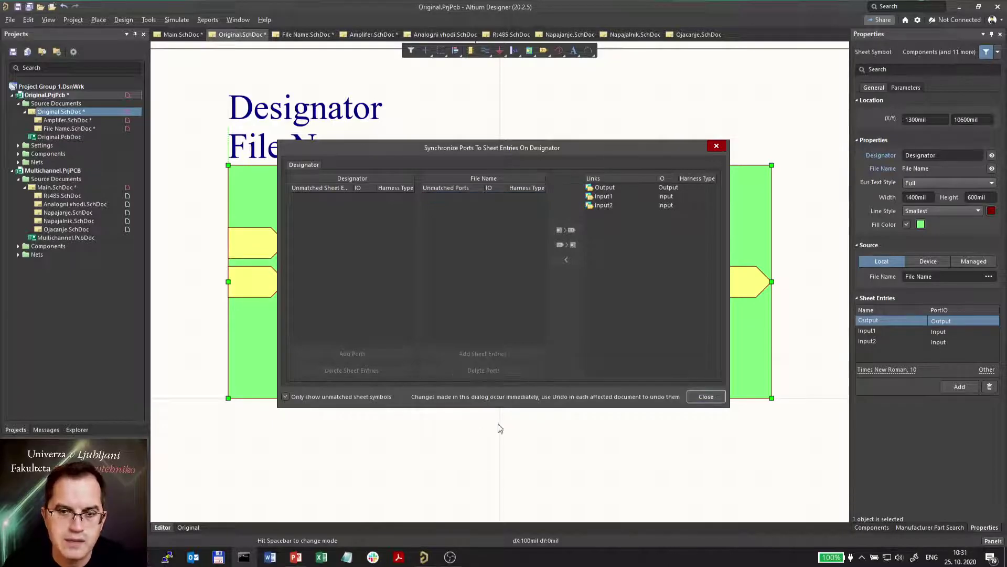
pyautogui.click(706, 397)
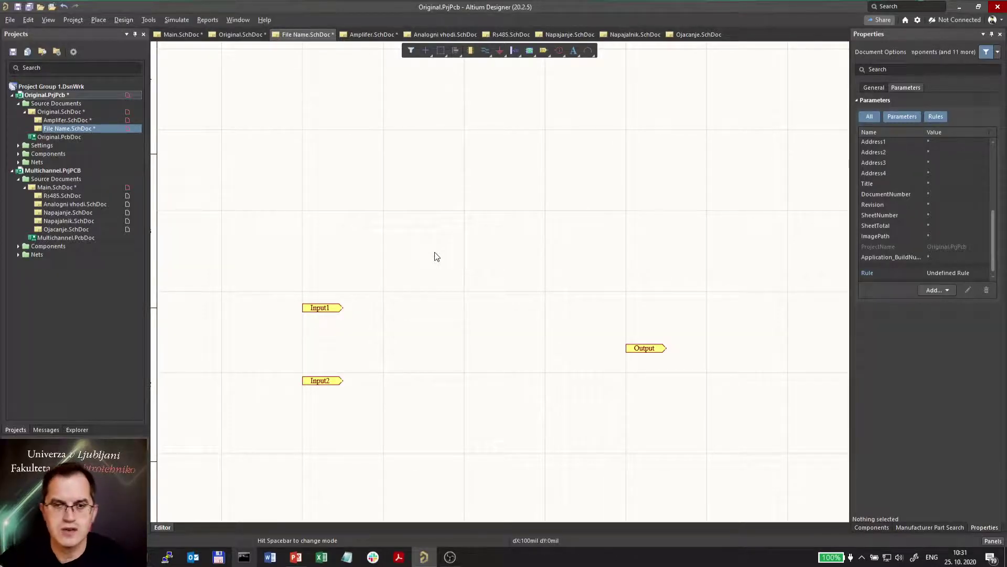
# Step: Return to Original.SchDoc, then switch to the Main.SchDoc schematic showing U1A and its sheet symbols
pyautogui.click(62, 111)
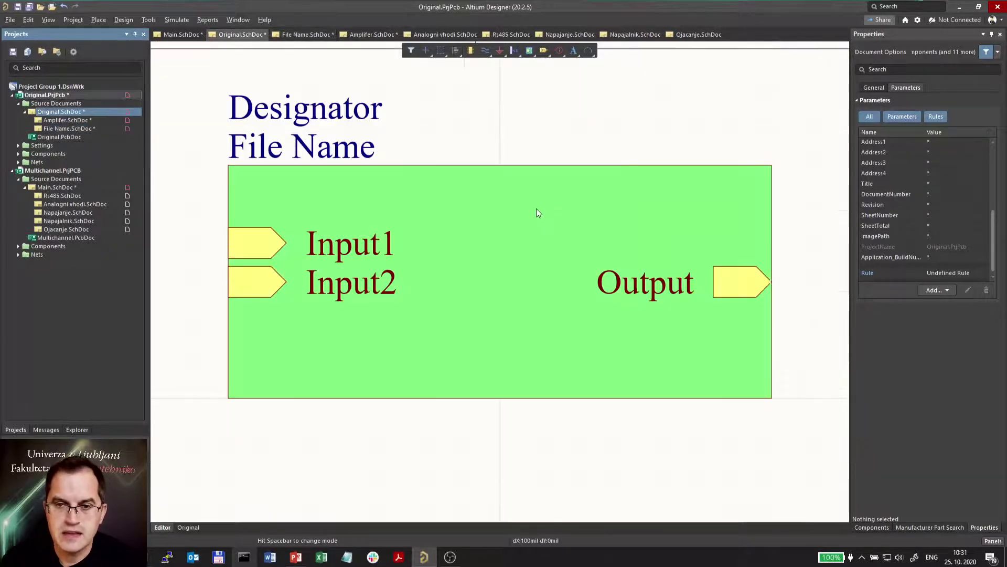
pyautogui.keyDown('ctrl'); pyautogui.scroll(-5, 536, 209); pyautogui.keyUp('ctrl')
pyautogui.click(58, 187)
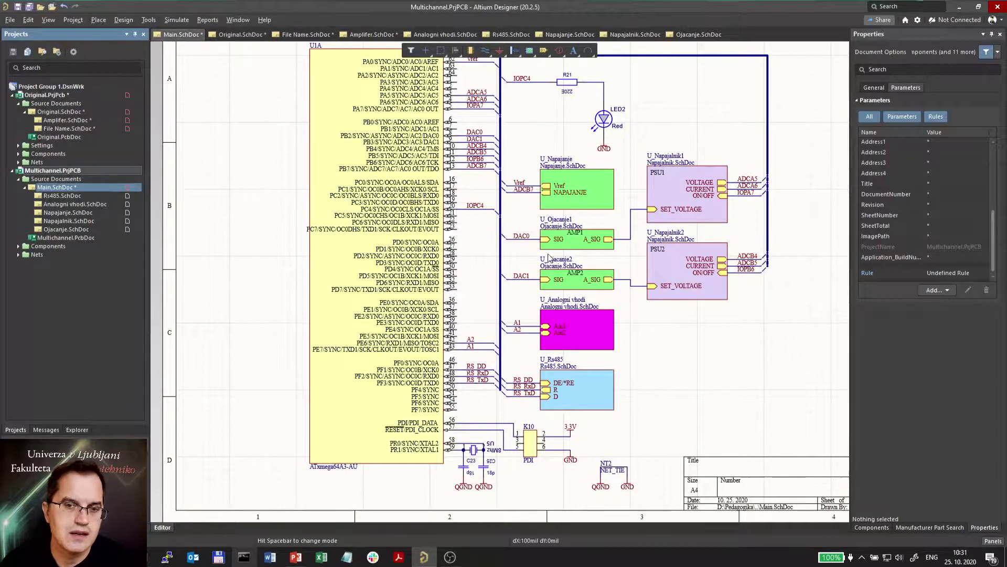
pyautogui.keyDown('ctrl'); pyautogui.scroll(-1, 621, 346); pyautogui.keyUp('ctrl')
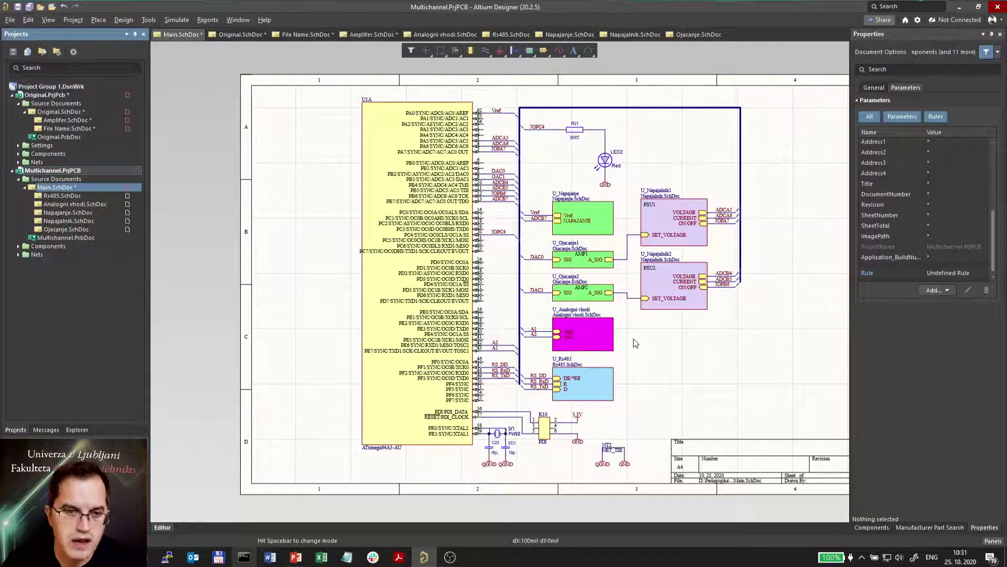